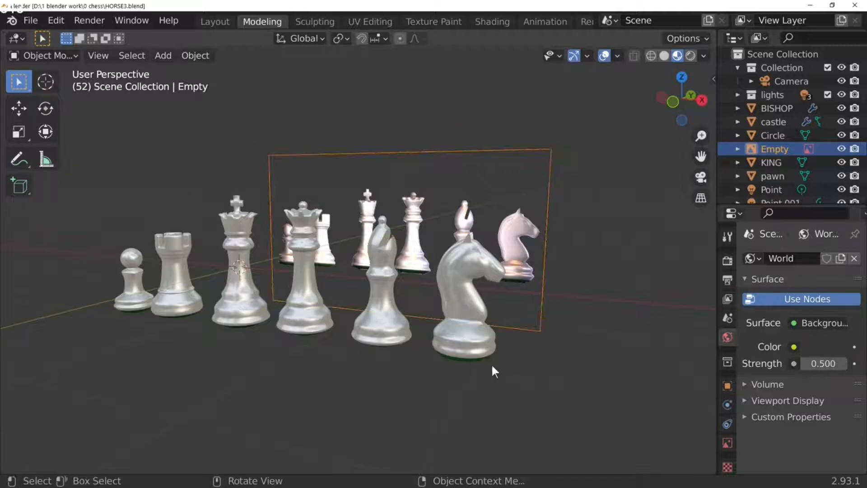
# Step: Delete the reference image empty standing behind the chess pieces
pyautogui.moveTo(491, 366)
pyautogui.mouseDown(button='middle')
pyautogui.moveTo(451, 394)
pyautogui.moveTo(445, 385)
pyautogui.moveTo(502, 376)
pyautogui.mouseUp(button='middle')
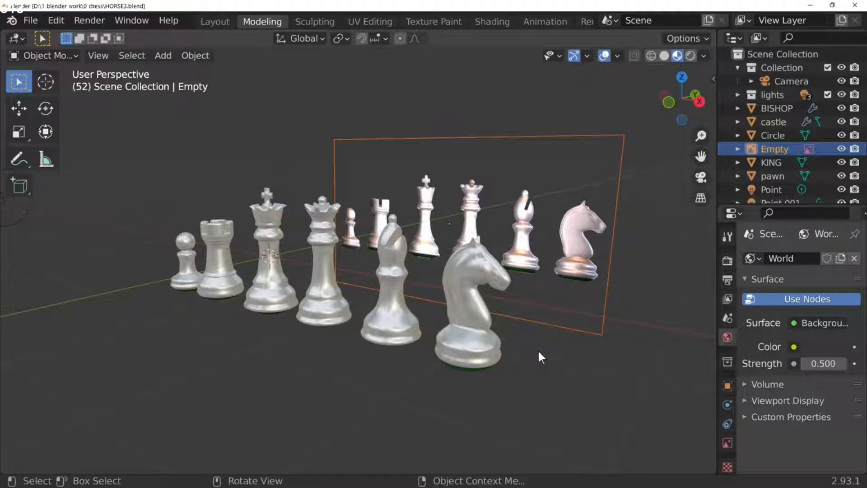
pyautogui.doubleClick(572, 283)
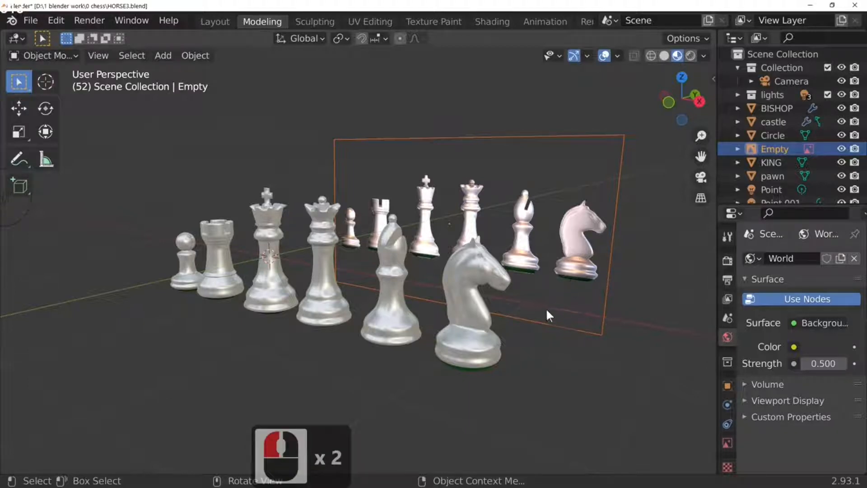
pyautogui.moveTo(547, 315); pyautogui.dragTo(558, 336, button='middle')
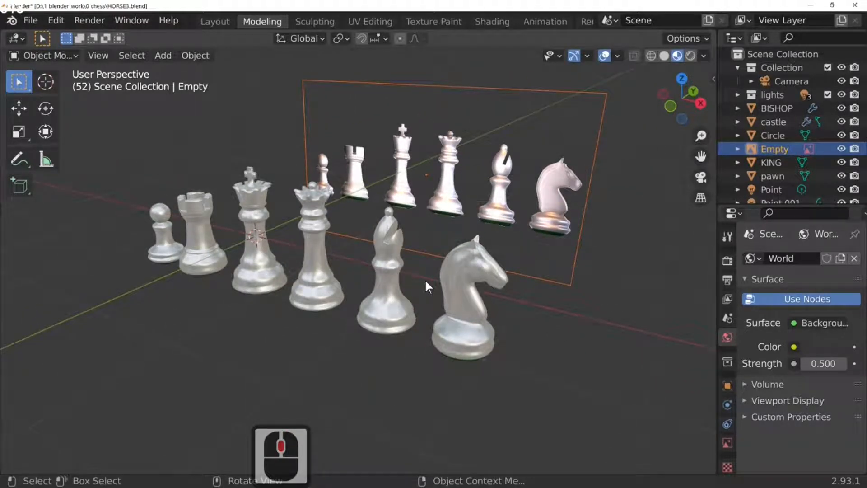
pyautogui.click(560, 274)
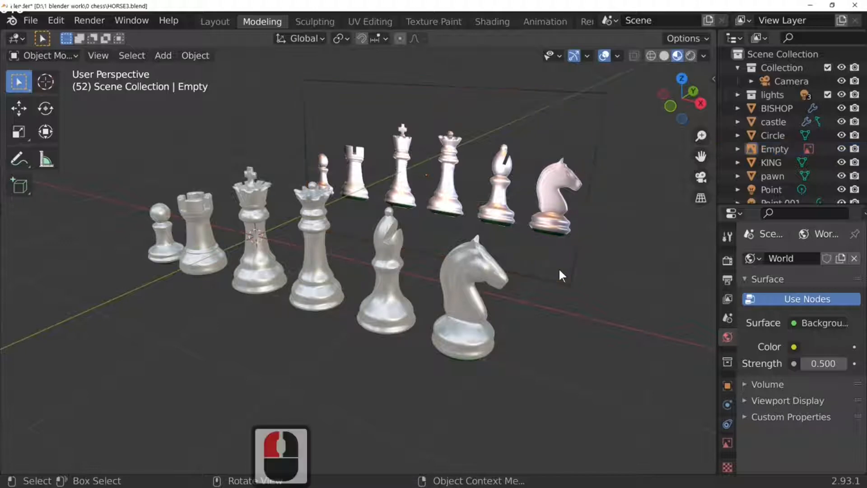
pyautogui.click(577, 259)
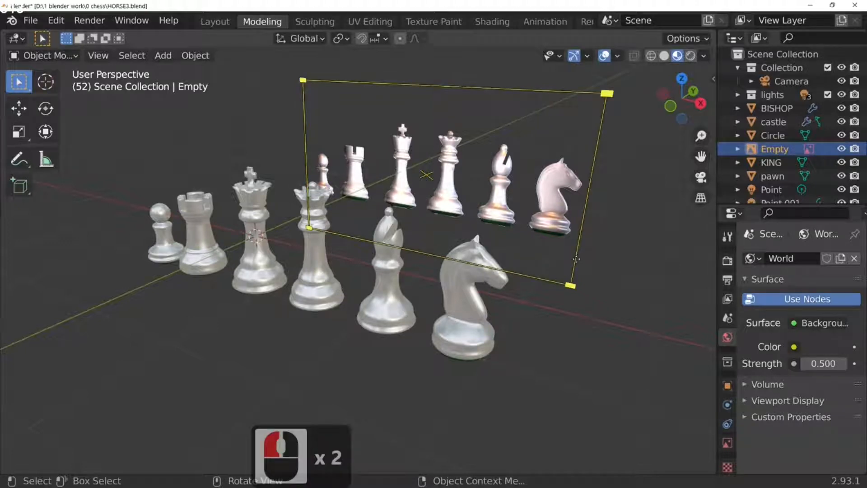
pyautogui.press('x')
pyautogui.click(576, 259)
pyautogui.moveTo(576, 259); pyautogui.dragTo(589, 306, button='middle')
pyautogui.scroll(-3, 234, 132)
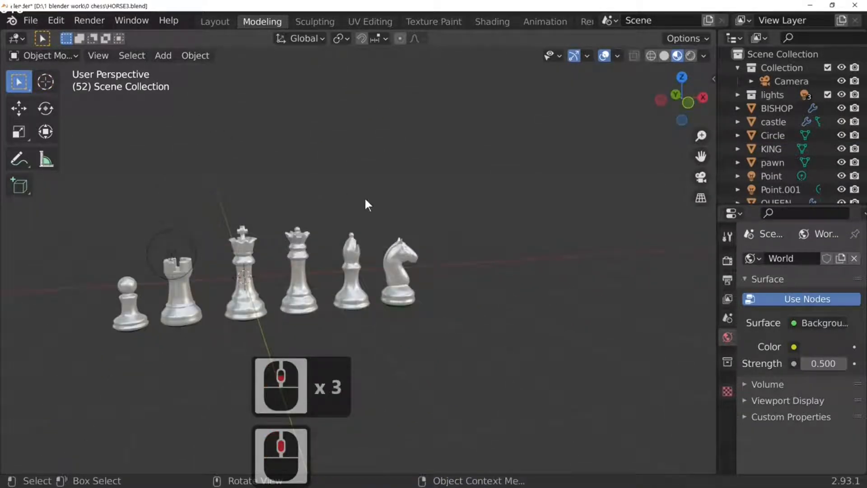
# Step: Add a Plain Axes empty to the chess scene
pyautogui.moveTo(445, 218); pyautogui.dragTo(399, 262, button='middle')
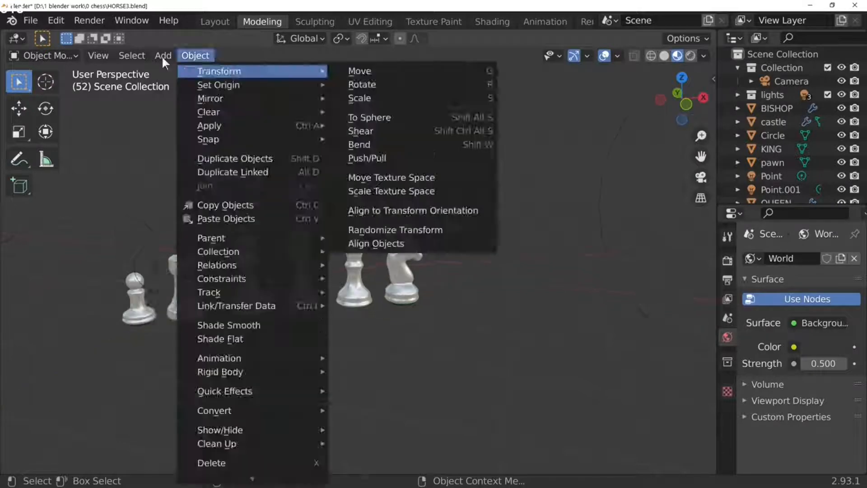
pyautogui.click(163, 55)
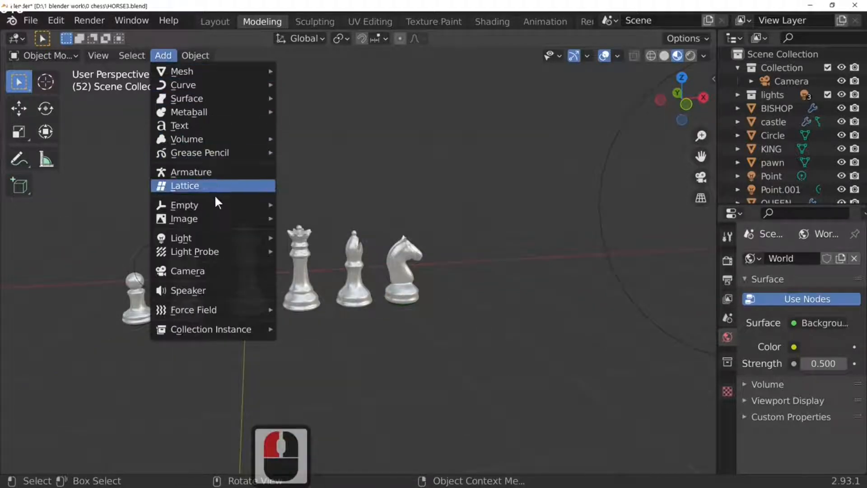
pyautogui.moveTo(215, 204)
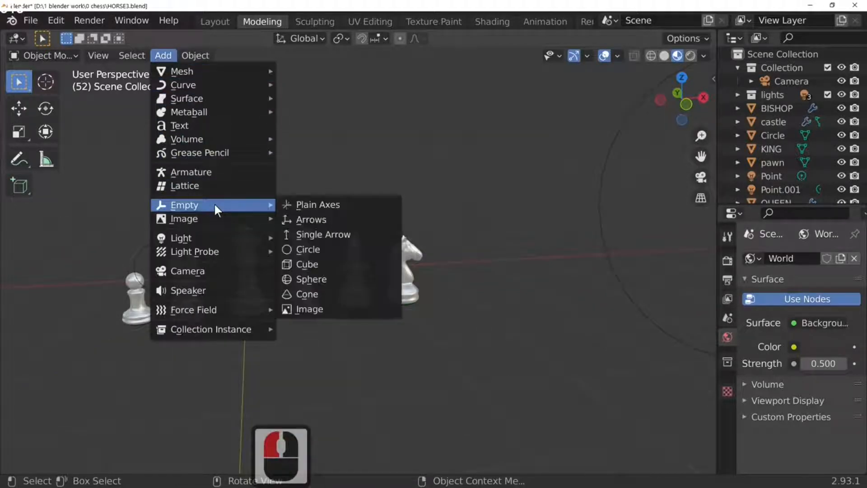
pyautogui.click(341, 203)
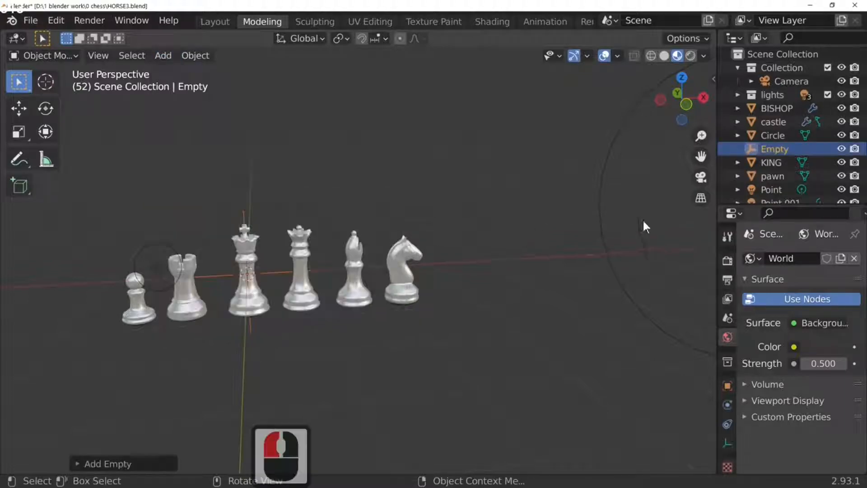
# Step: Rename the new plain-axes empty to "camera focus"
pyautogui.doubleClick(771, 150)
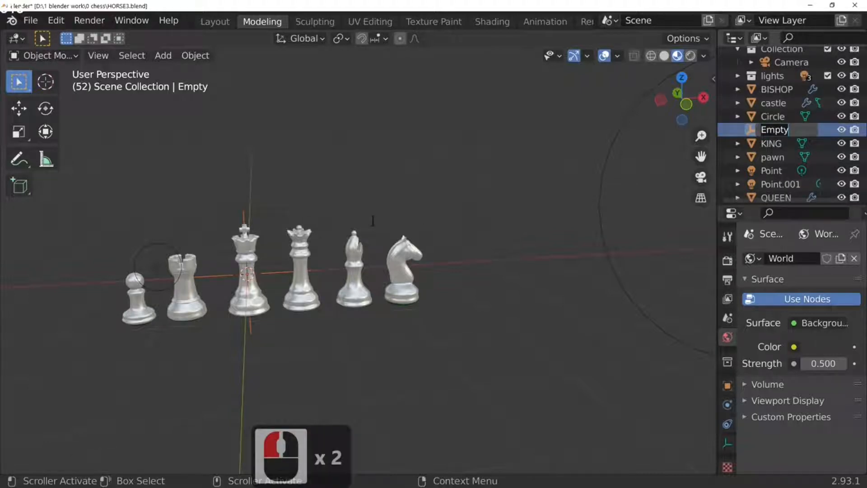
pyautogui.write('ca')
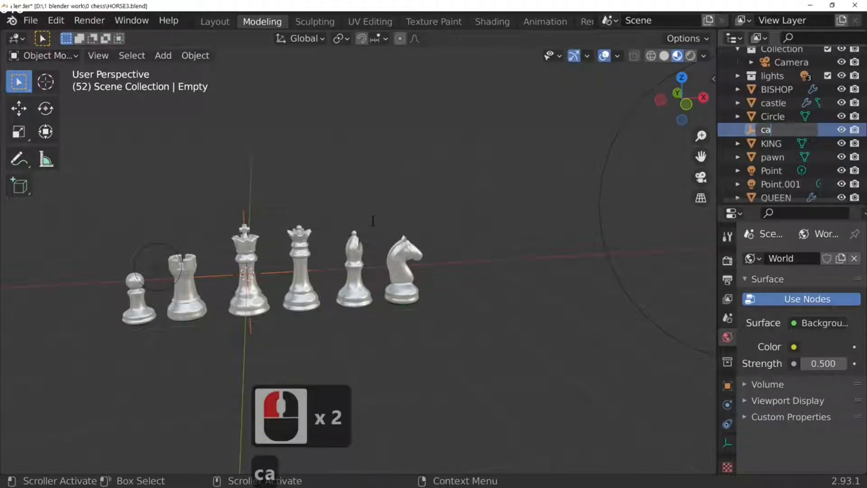
pyautogui.write('mera fo')
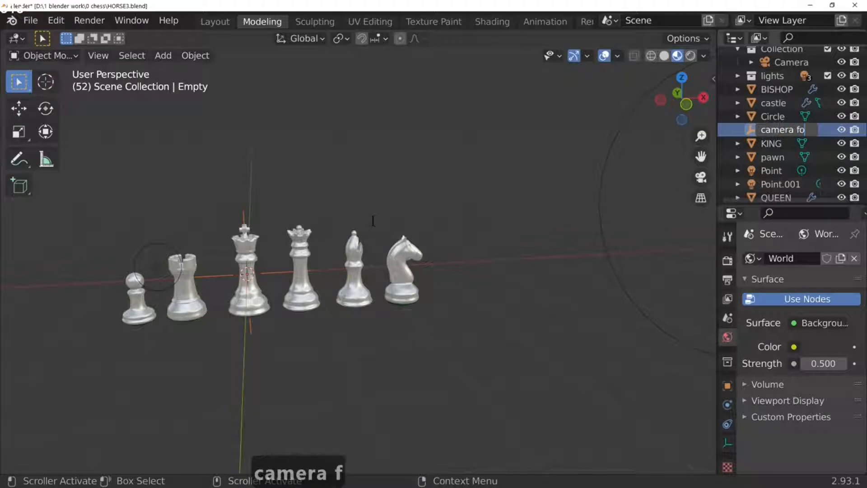
pyautogui.write('cus')
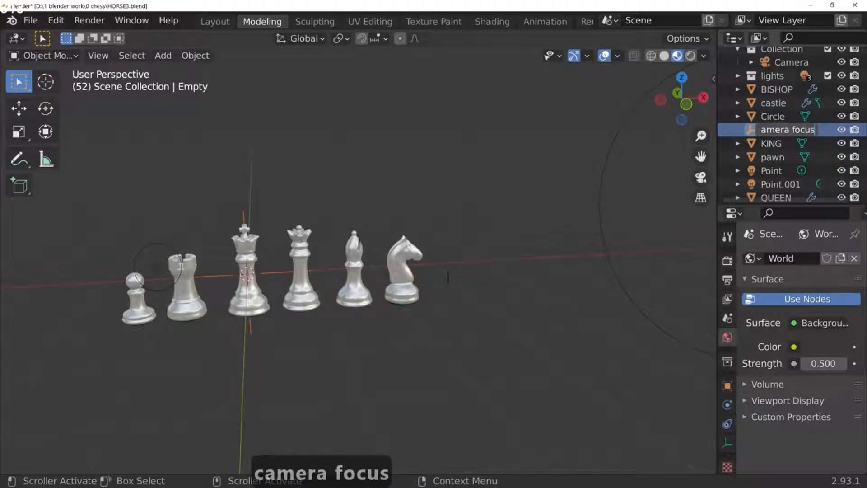
pyautogui.press('Return')
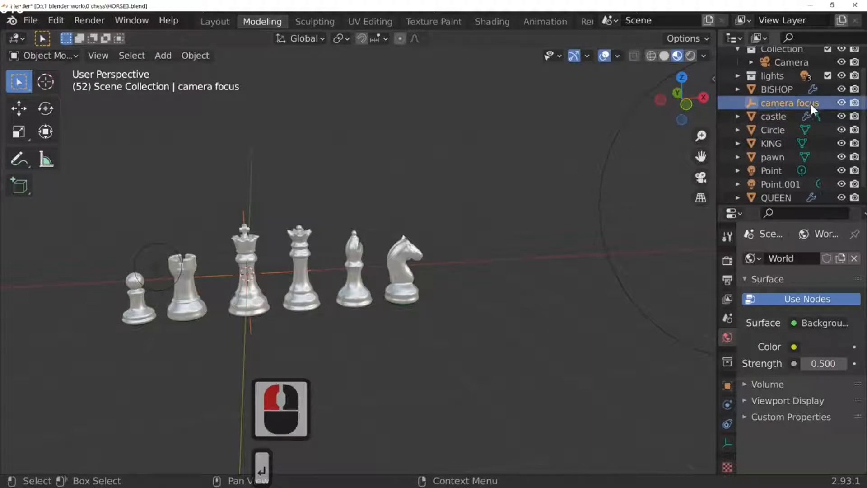
# Step: Set the world background color's source to an Environment Texture
pyautogui.moveTo(441, 267); pyautogui.dragTo(395, 270, button='middle')
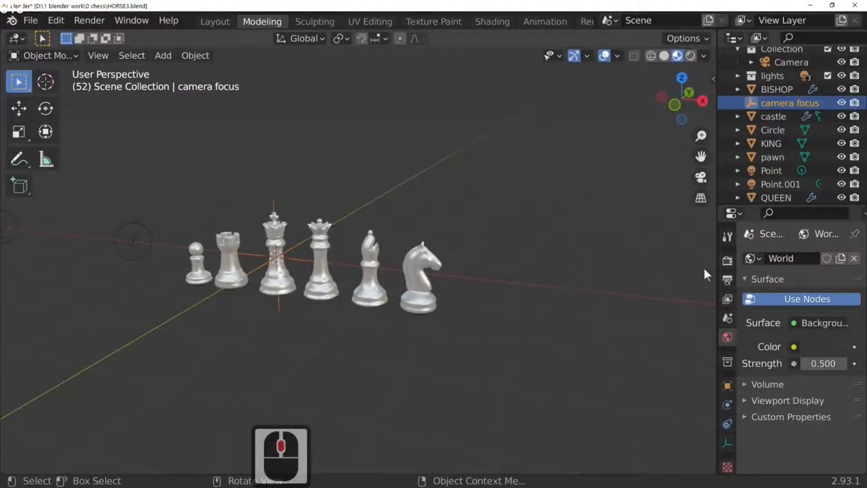
pyautogui.click(726, 335)
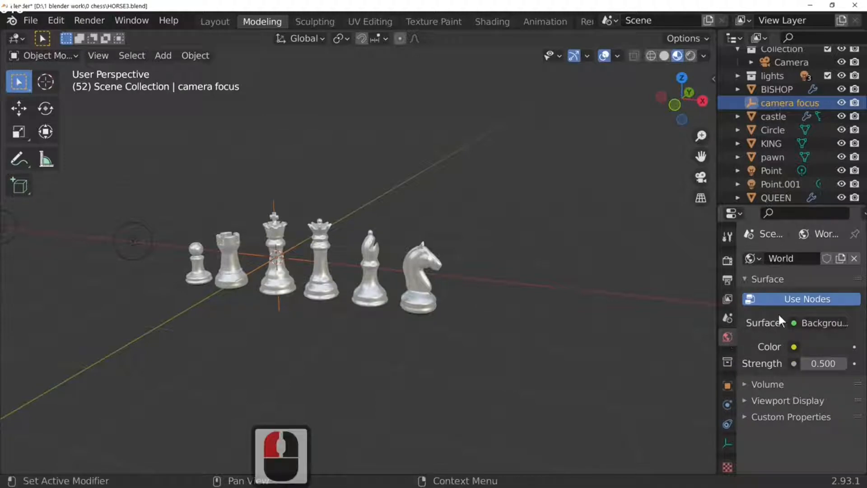
pyautogui.click(793, 346)
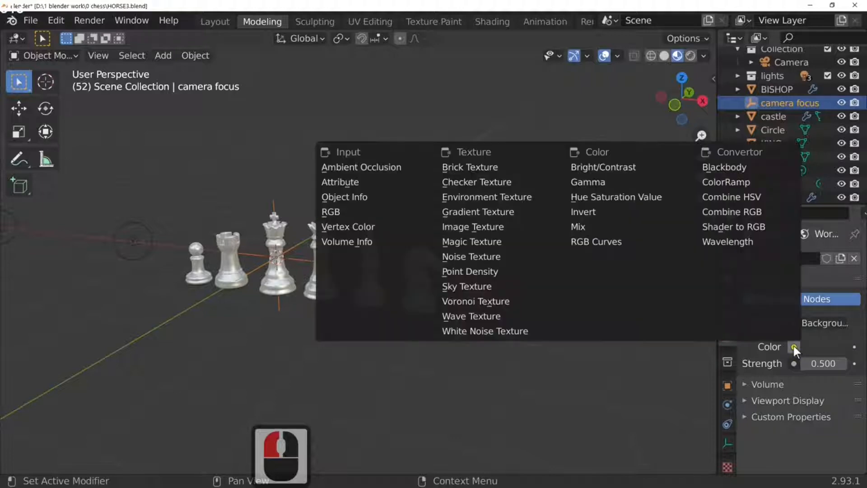
pyautogui.click(525, 199)
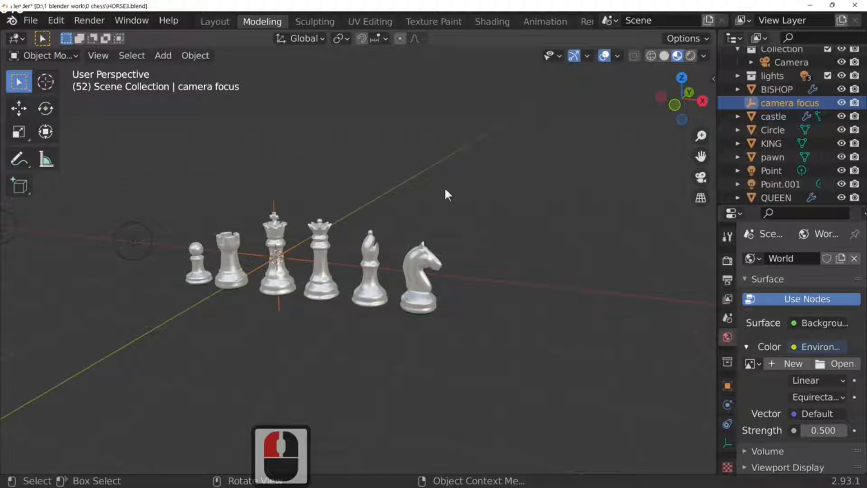
# Step: Switch the viewport to Rendered shading and bring up the world settings again
pyautogui.click(691, 55)
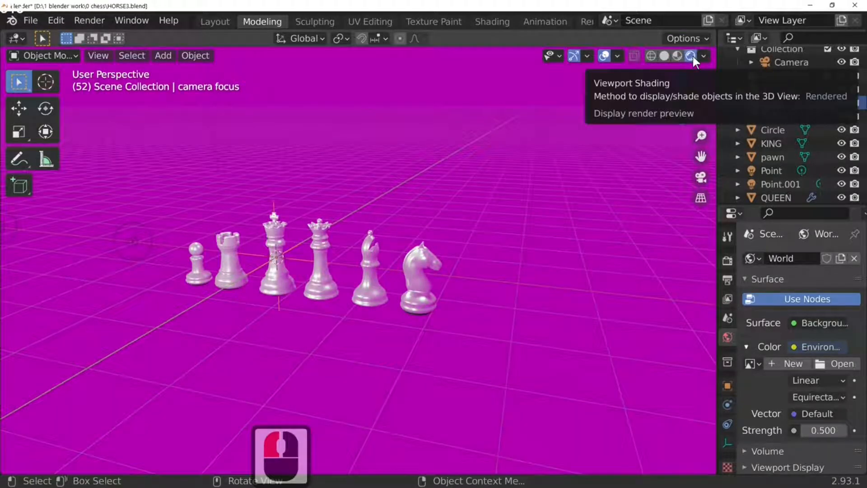
pyautogui.scroll(11, 764, 180)
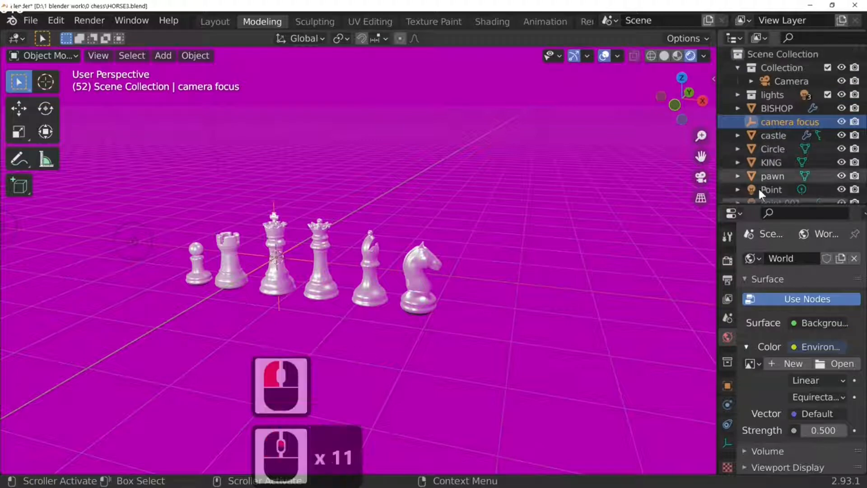
pyautogui.click(727, 260)
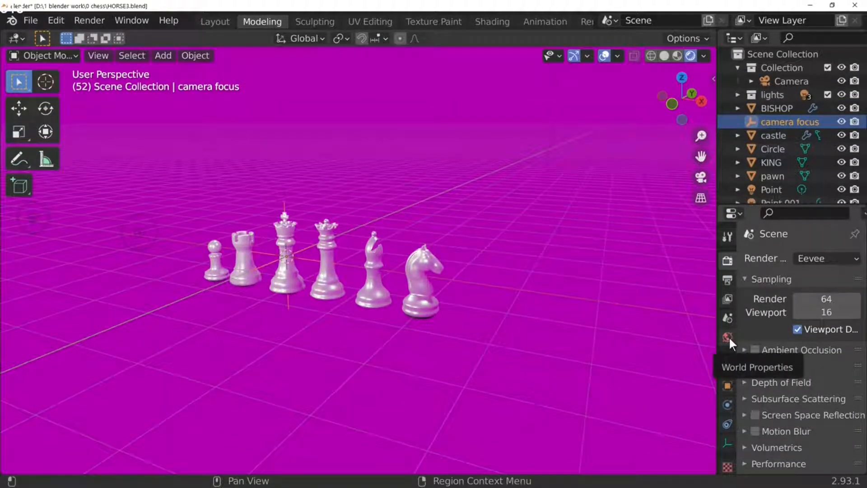
pyautogui.click(728, 337)
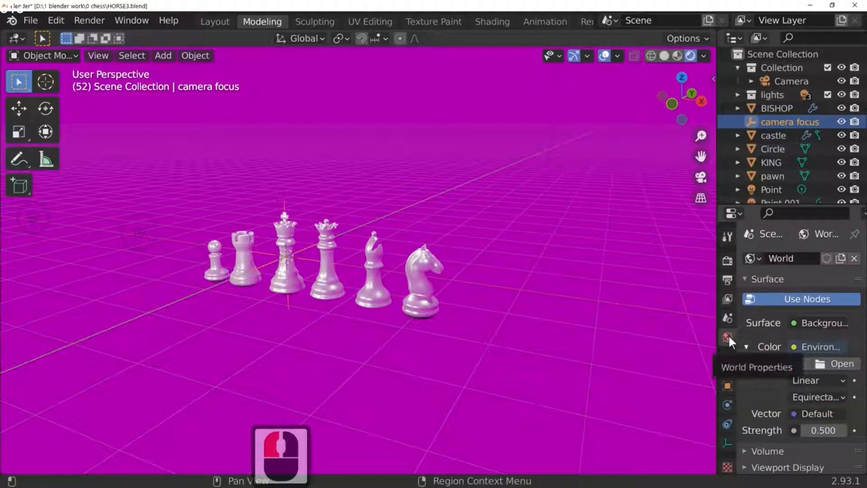
# Step: Load cayley_interior_4k.hdr from the "hdr from hdr heaven" folder as the world's environment image, choosing it from thumbnails
pyautogui.click(836, 363)
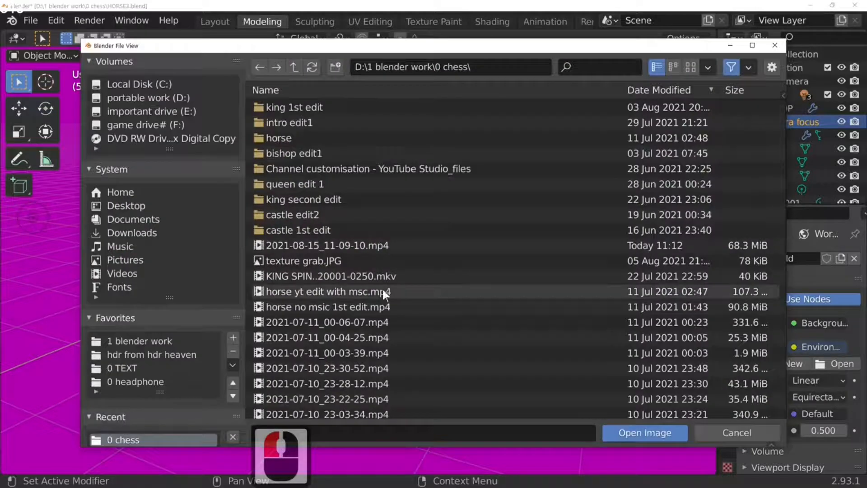
pyautogui.click(189, 353)
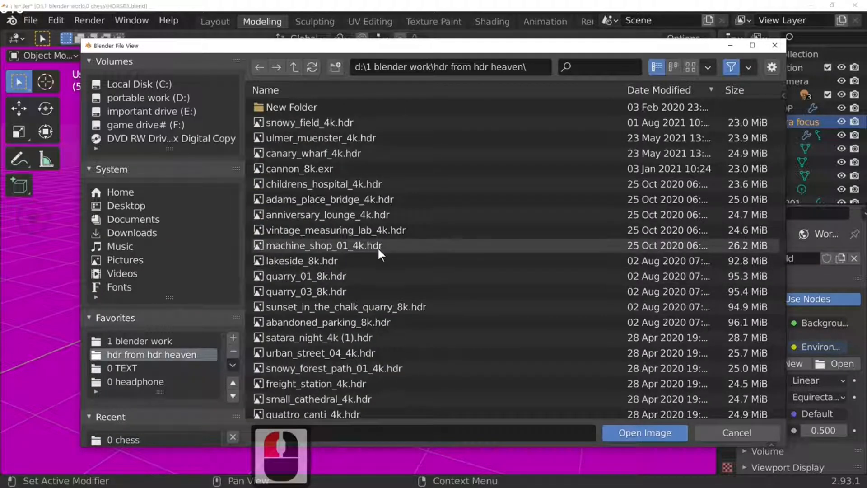
pyautogui.scroll(-1, 378, 246)
pyautogui.scroll(3, 378, 247)
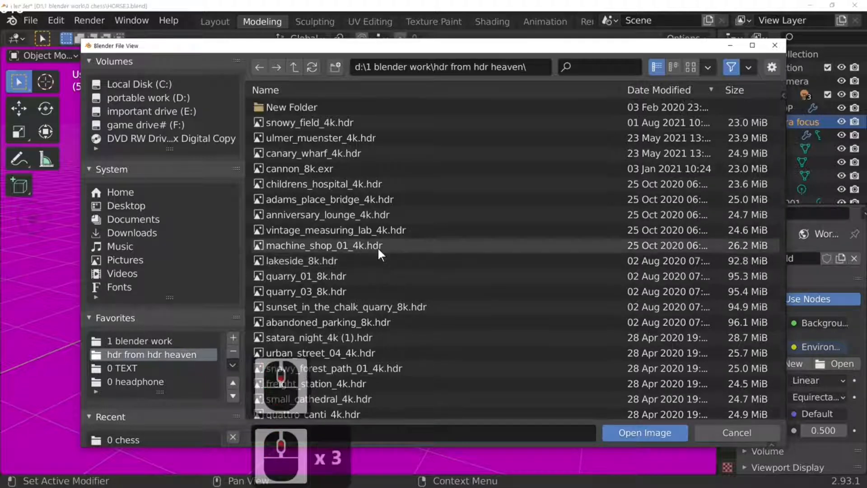
pyautogui.click(691, 67)
pyautogui.scroll(-4, 492, 229)
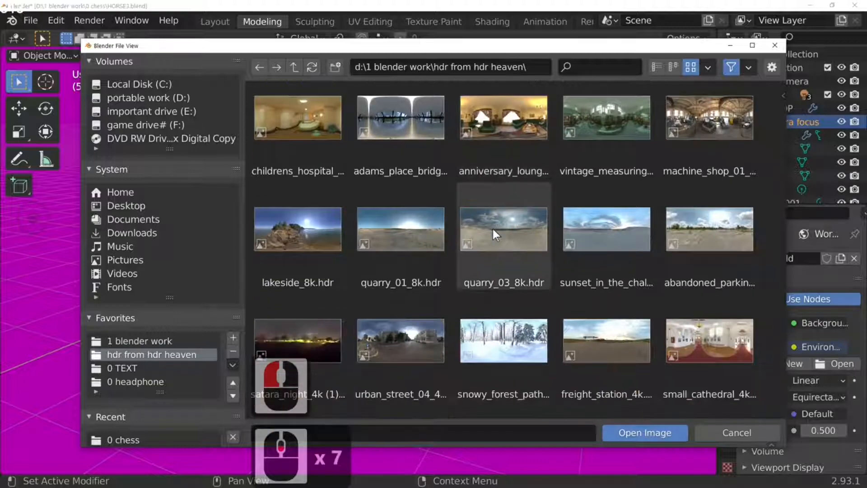
pyautogui.scroll(-19, 492, 229)
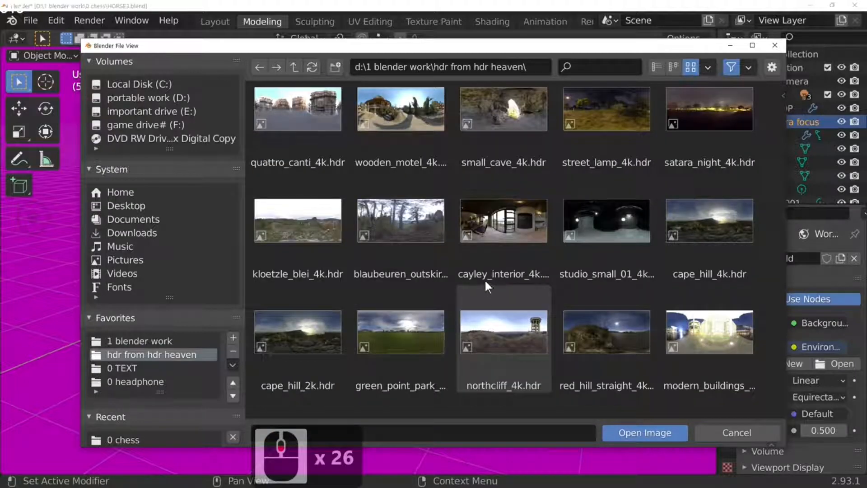
pyautogui.click(510, 237)
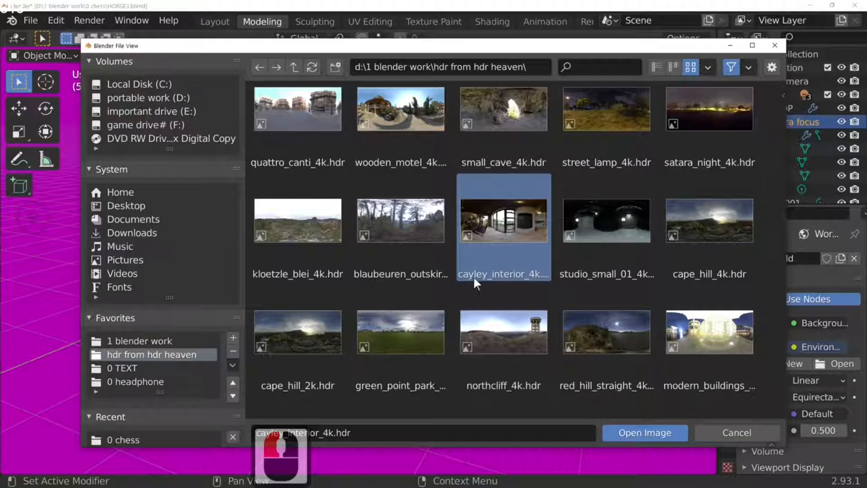
pyautogui.doubleClick(500, 224)
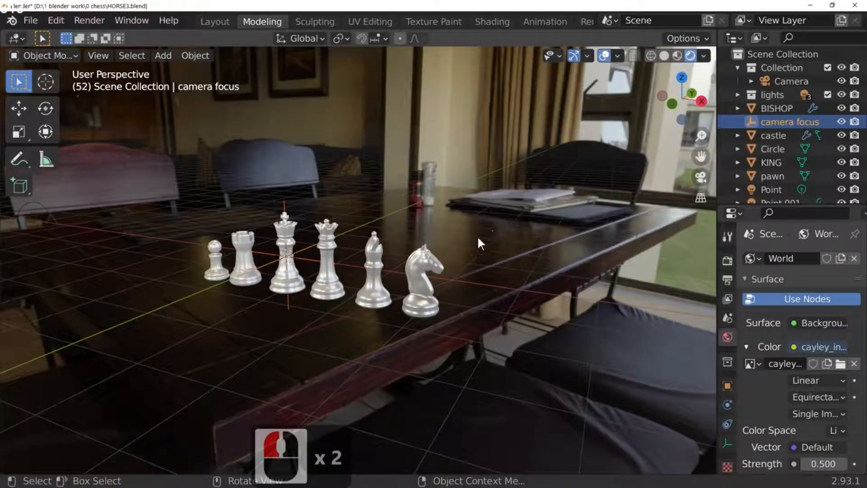
# Step: Inspect the interior backdrop around the chess pieces and switch to the scene camera's view
pyautogui.moveTo(441, 259); pyautogui.dragTo(527, 253, button='middle')
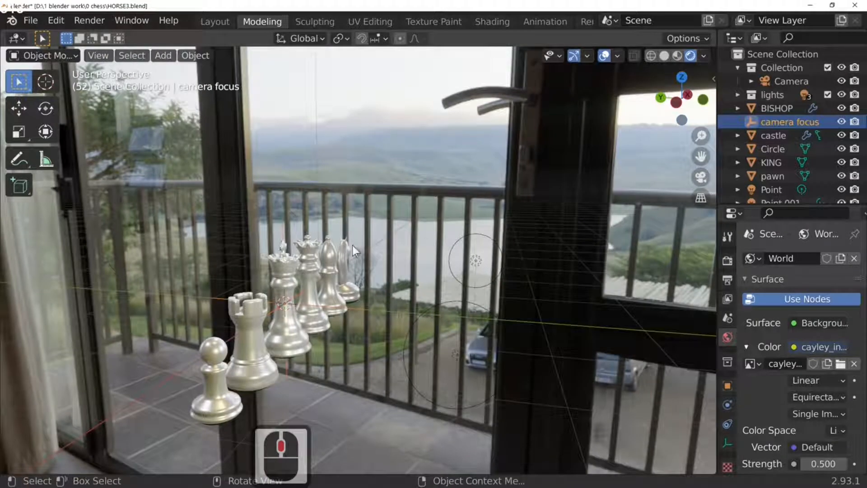
pyautogui.scroll(-2, 433, 268)
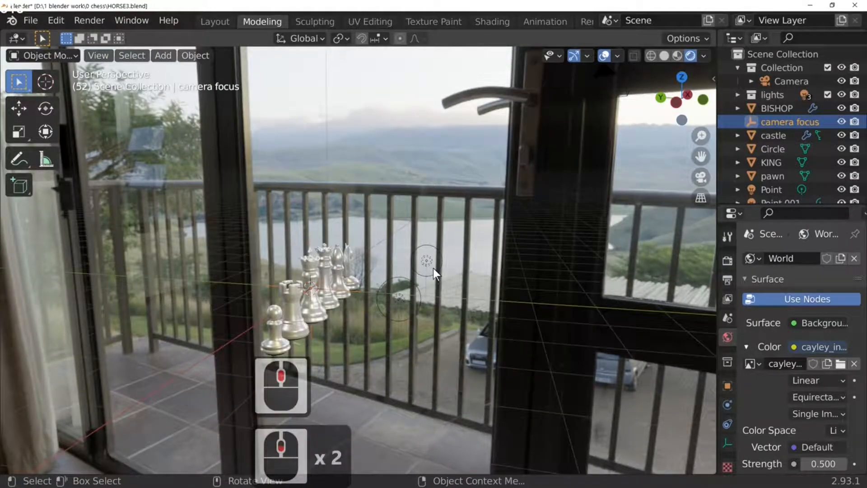
pyautogui.moveTo(432, 267); pyautogui.dragTo(272, 266, button='middle')
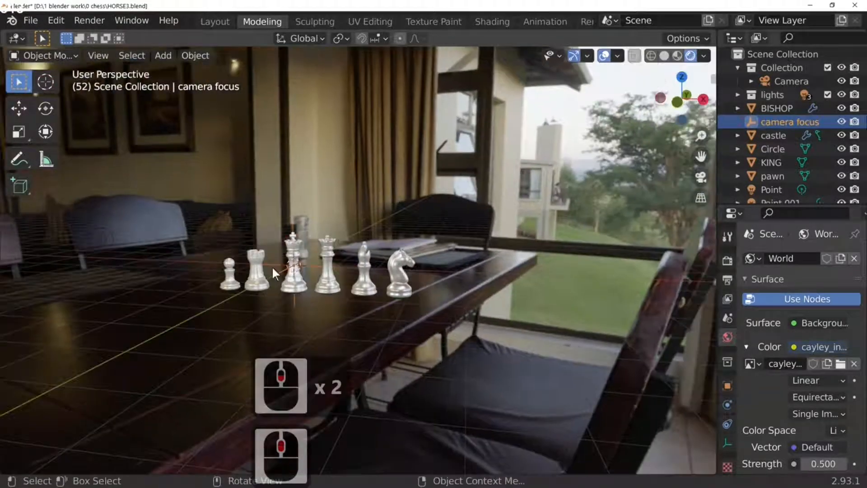
pyautogui.press('KP_0')
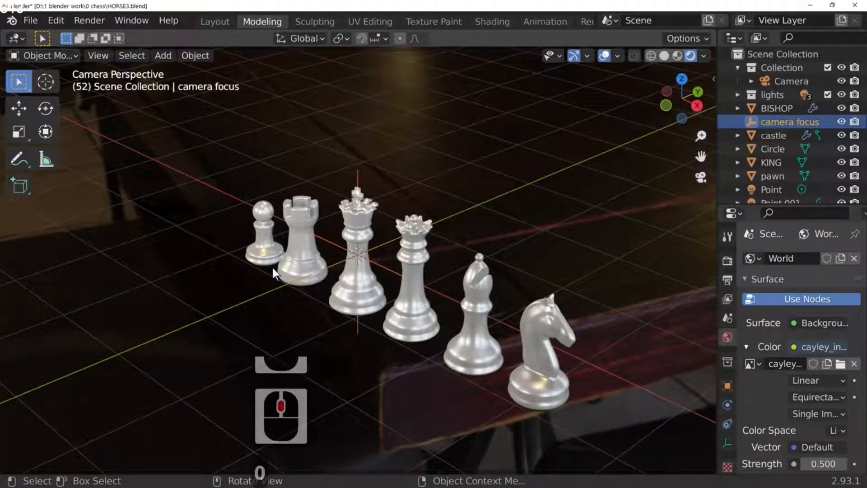
# Step: Select the camera in the top view and add a Track To object constraint to it
pyautogui.click(789, 81)
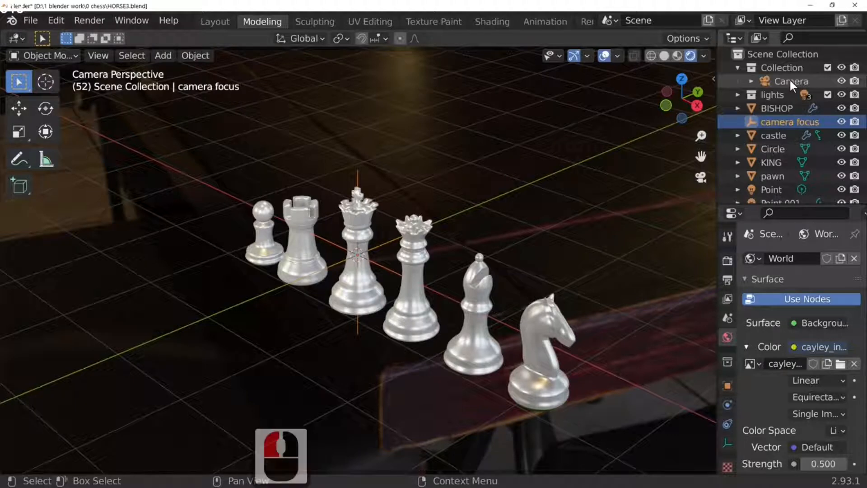
pyautogui.scroll(-2, 505, 204)
pyautogui.scroll(-1, 505, 205)
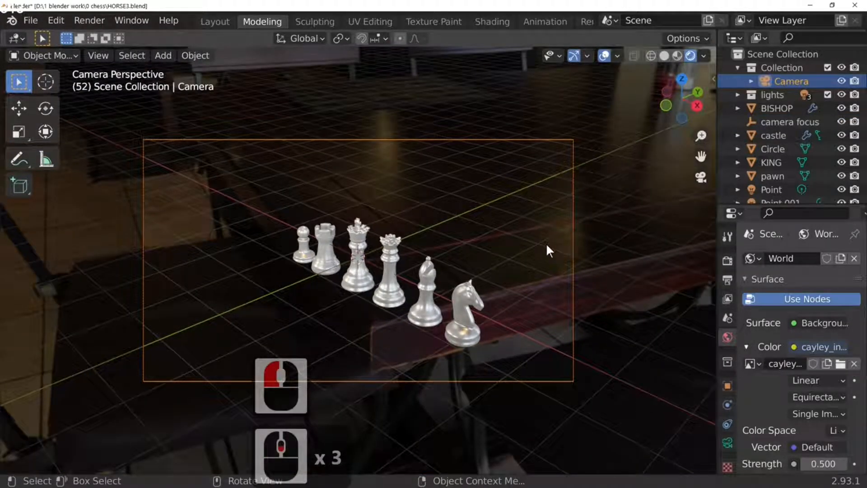
pyautogui.press('KP_7')
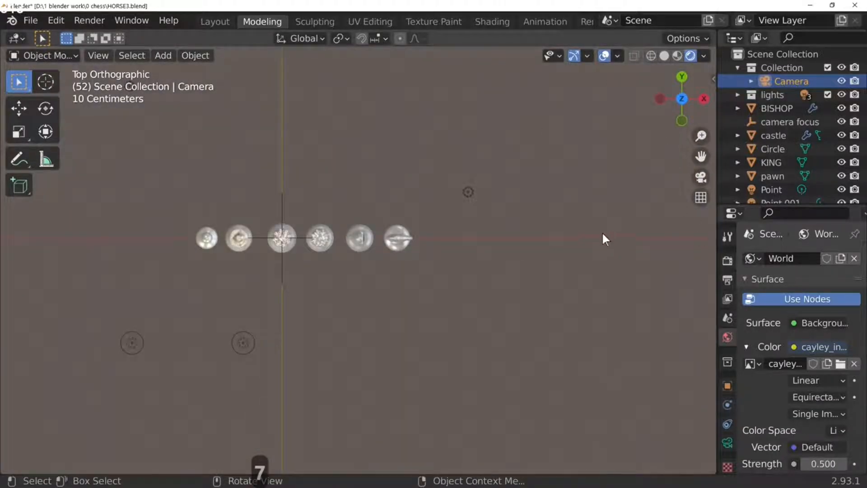
pyautogui.scroll(-4, 602, 231)
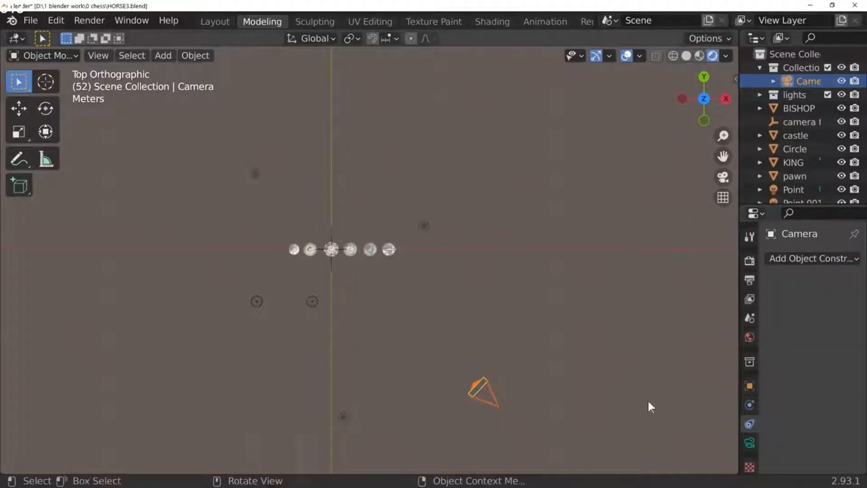
pyautogui.click(489, 396)
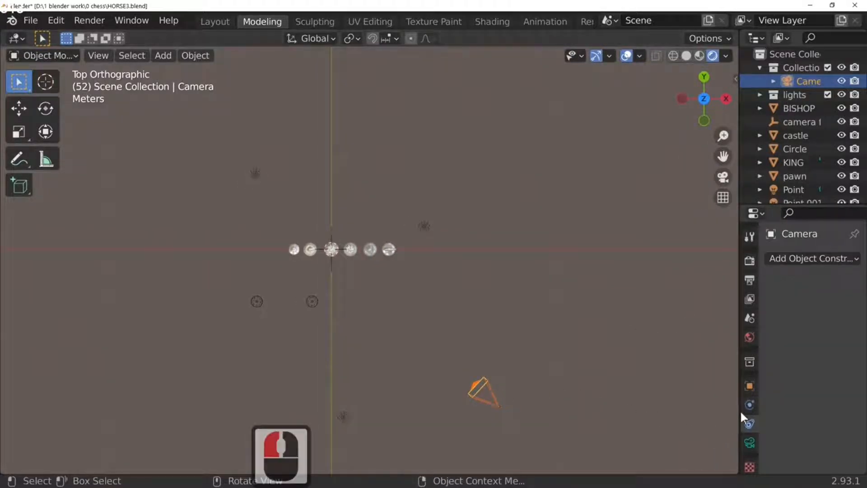
pyautogui.click(748, 422)
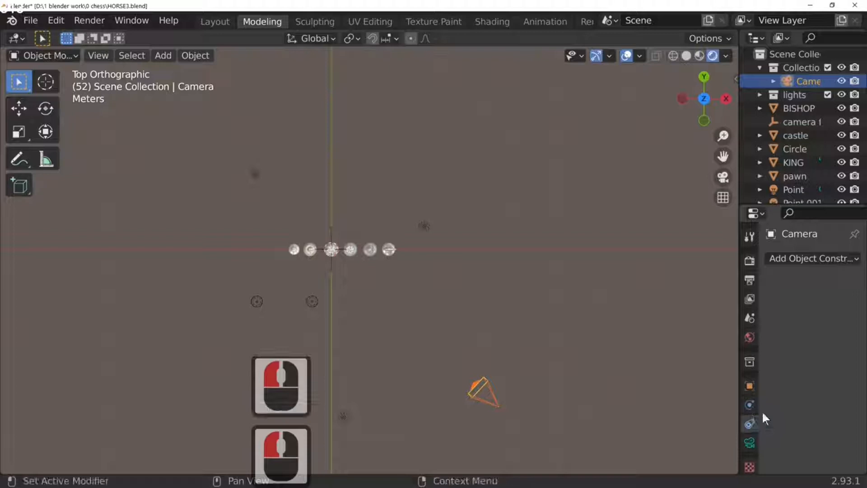
pyautogui.click(814, 259)
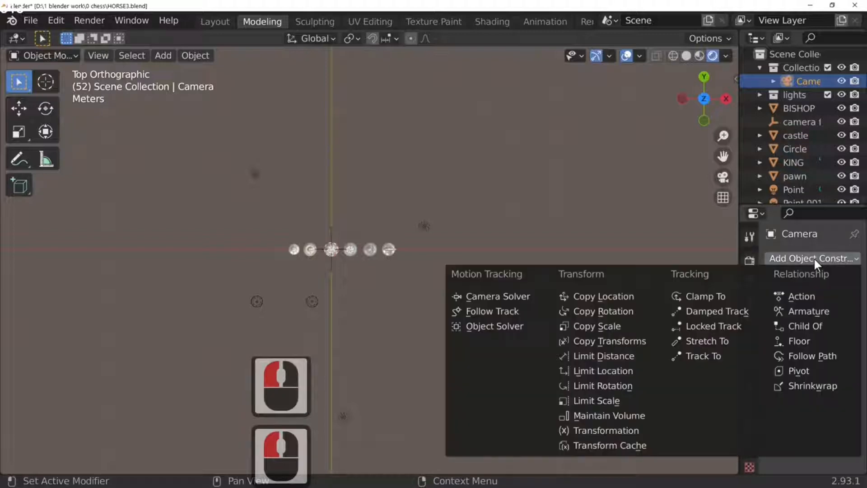
pyautogui.click(701, 355)
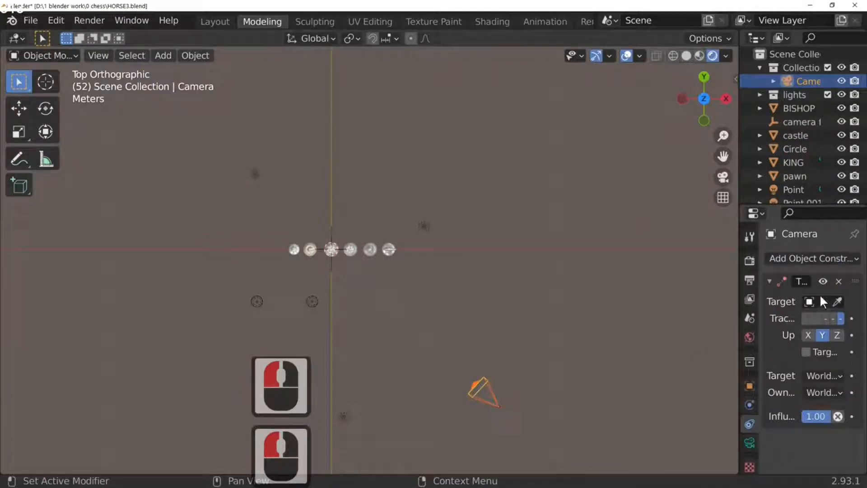
# Step: Set the Track To constraint's target to the camera focus empty and check the shot through the camera
pyautogui.moveTo(738, 333); pyautogui.dragTo(666, 331)
pyautogui.click(793, 301)
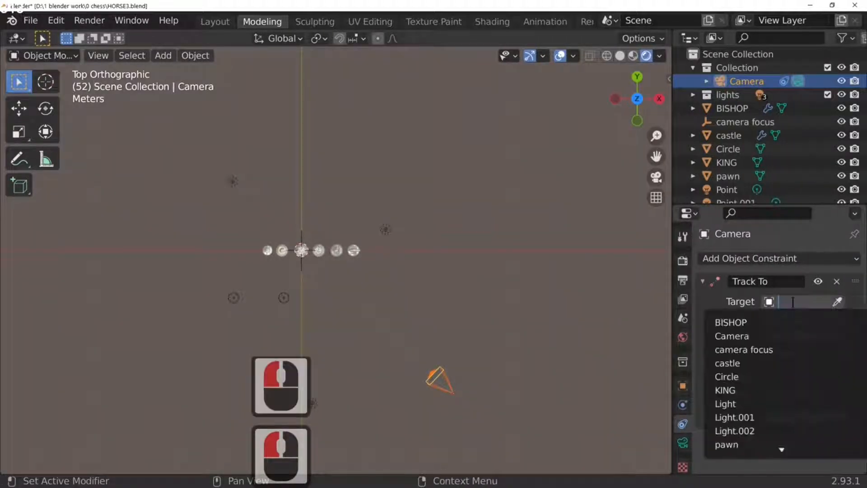
pyautogui.click(793, 349)
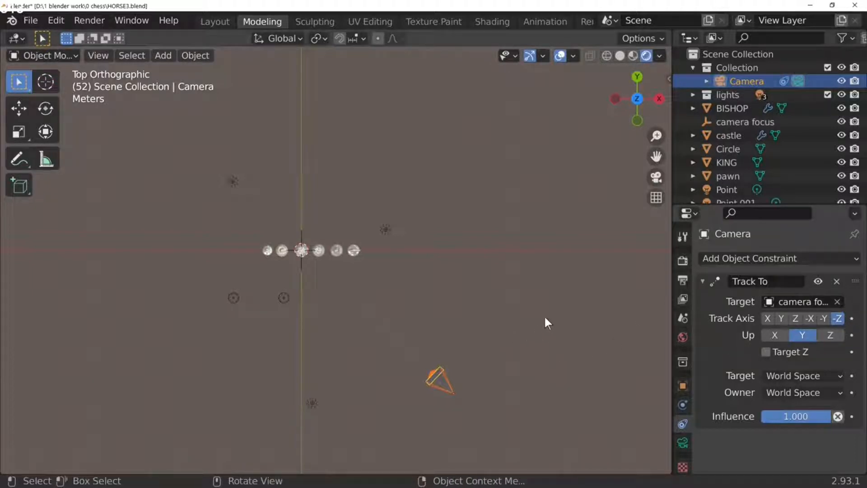
pyautogui.press('KP_0')
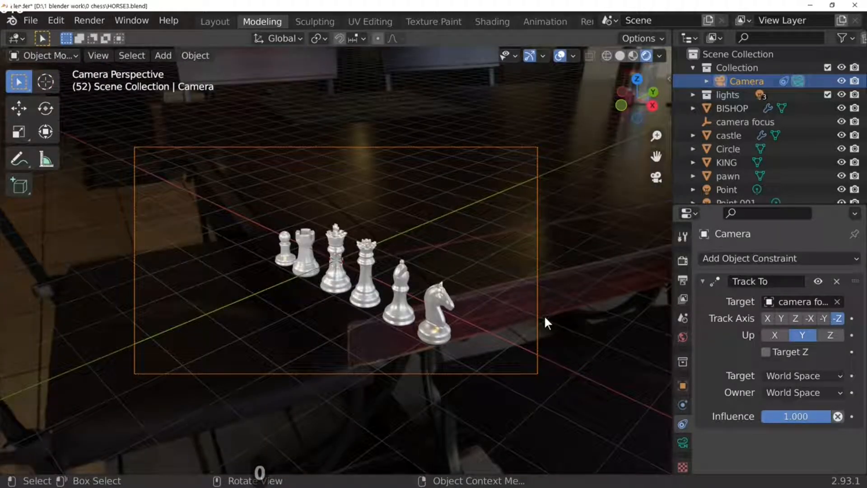
# Step: Move the camera in the top view across the Y axis to the pawn's side of the row and check its framing
pyautogui.press('KP_7')
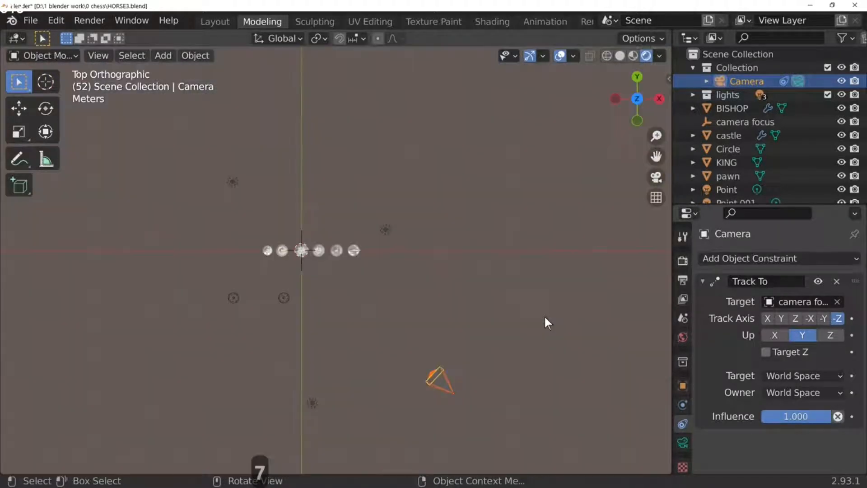
pyautogui.press('g')
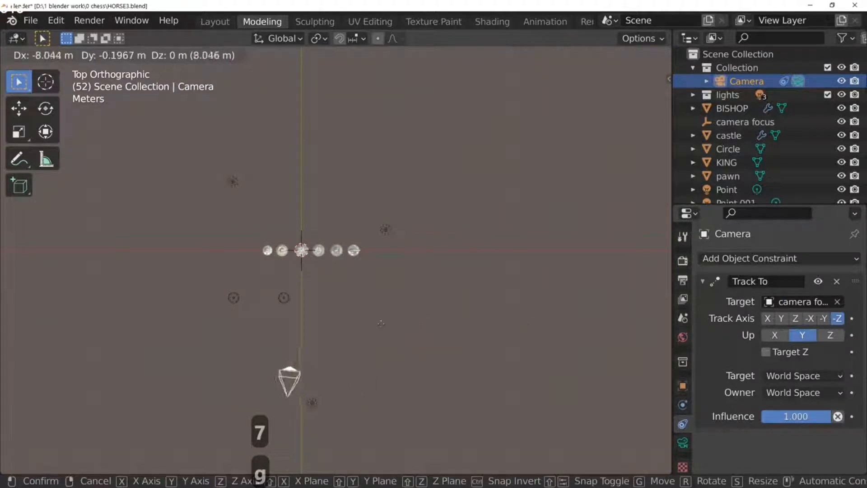
pyautogui.click(267, 313)
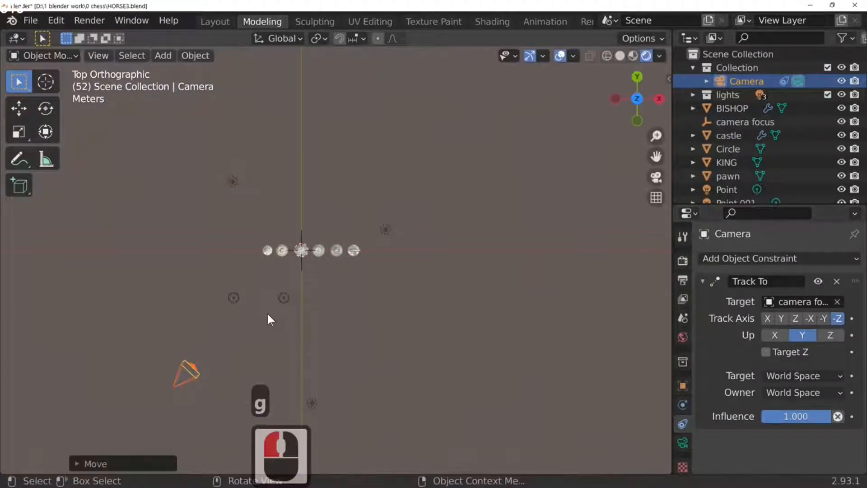
pyautogui.press('KP_0')
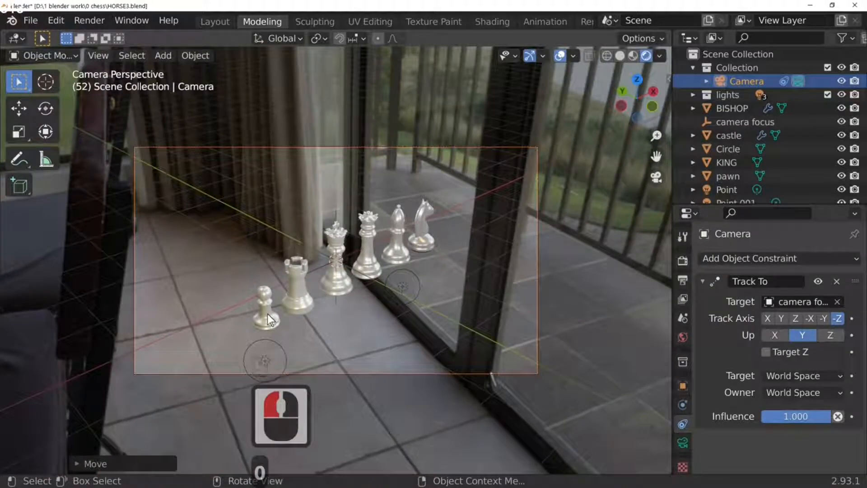
# Step: Shift the camera farther out past the pawn and closer to the X axis in the top view, and check its framing
pyautogui.press('KP_0')
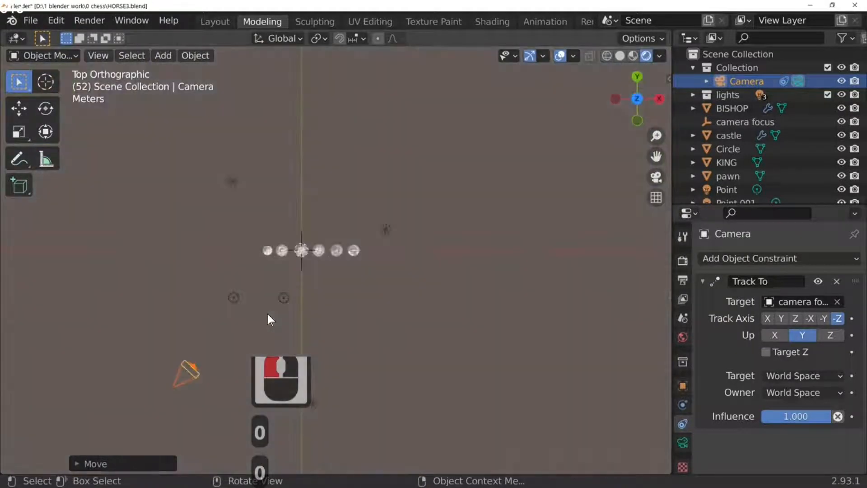
pyautogui.press('g')
pyautogui.click(207, 249)
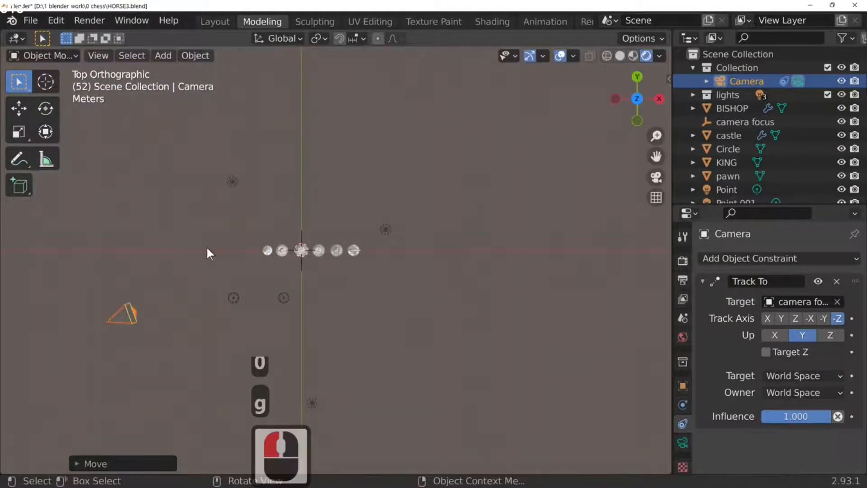
pyautogui.press('KP_0')
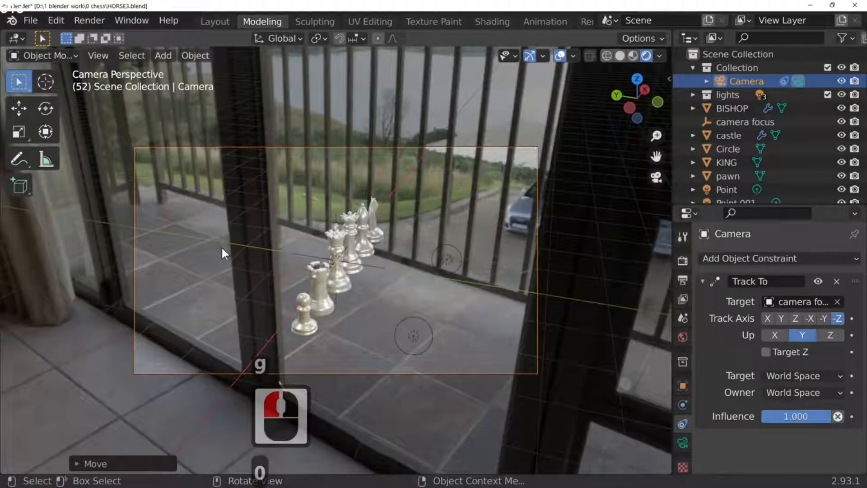
# Step: Lower the camera along the global Z axis and bring up its lens settings
pyautogui.press('g')
pyautogui.press('z')
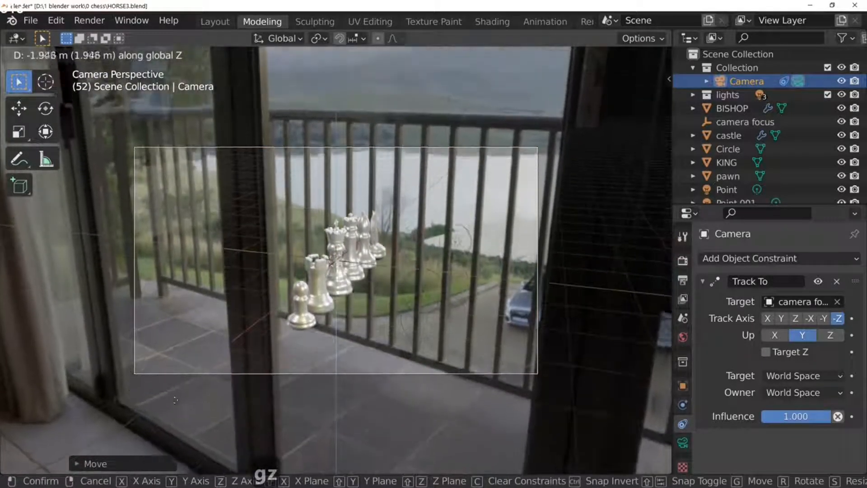
pyautogui.click(165, 452)
pyautogui.click(682, 443)
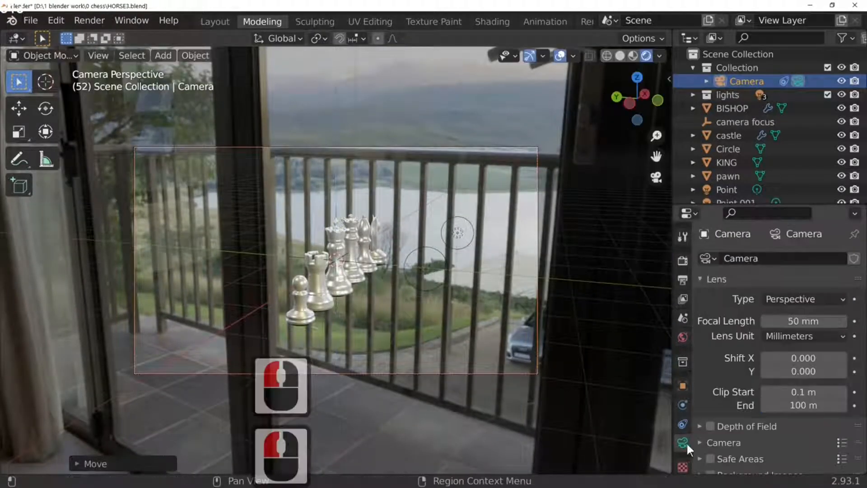
# Step: Reduce the camera's focal length gradually down to 1 mm
pyautogui.click(766, 321)
pyautogui.click(766, 321)
pyautogui.click(766, 322)
pyautogui.click(766, 322)
pyautogui.click(767, 324)
pyautogui.click(767, 324)
pyautogui.click(767, 324)
pyautogui.click(767, 324)
pyautogui.click(767, 323)
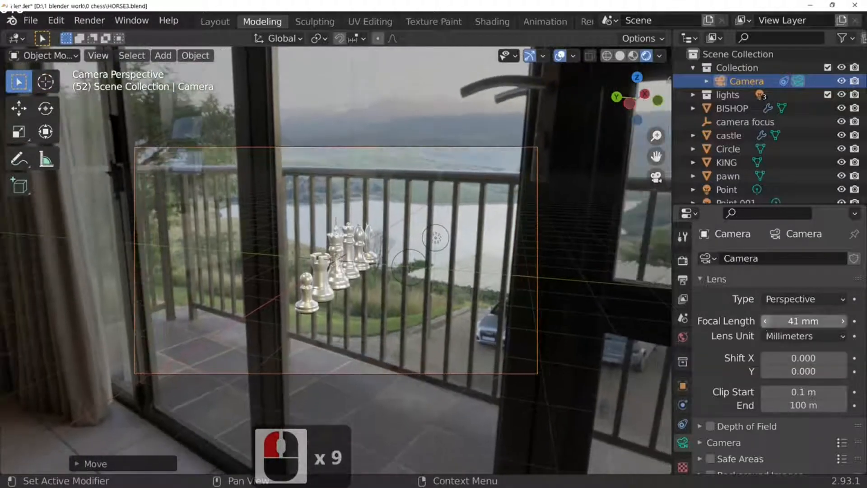
pyautogui.click(767, 323)
pyautogui.click(767, 323)
pyautogui.click(766, 324)
pyautogui.moveTo(803, 321); pyautogui.dragTo(715, 320)
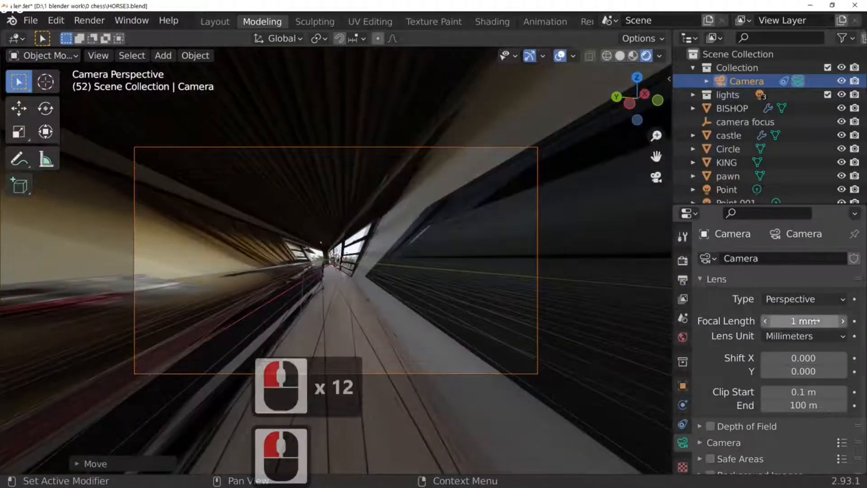
# Step: Set the camera's focal length to 27 mm
pyautogui.click(841, 321)
pyautogui.click(841, 321)
pyautogui.click(841, 321)
pyautogui.click(841, 321)
pyautogui.click(841, 322)
pyautogui.click(841, 322)
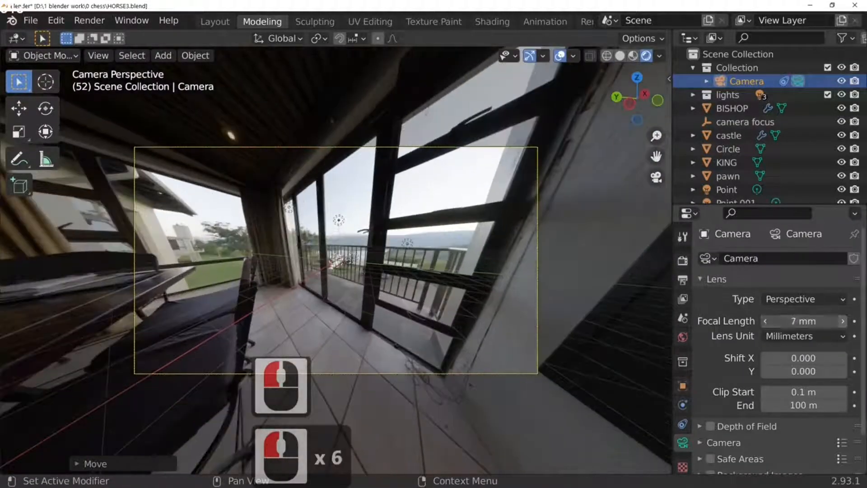
pyautogui.doubleClick(842, 321)
pyautogui.doubleClick(841, 320)
pyautogui.doubleClick(842, 320)
pyautogui.click(842, 321)
pyautogui.doubleClick(842, 321)
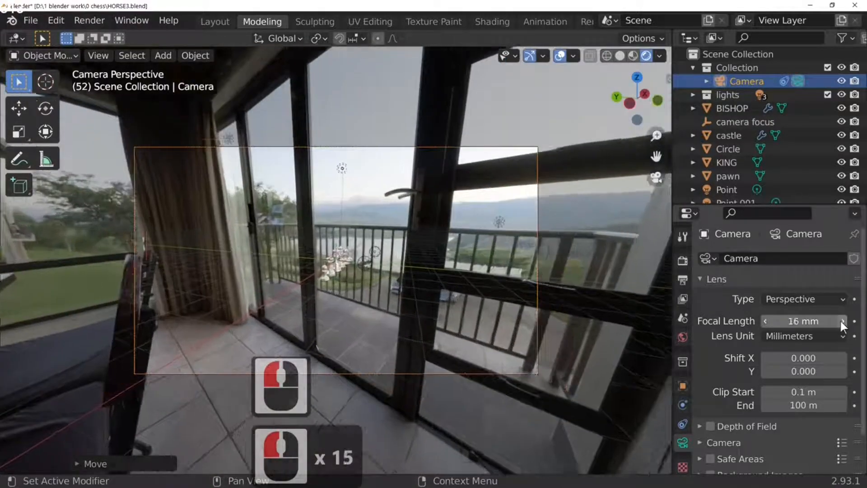
pyautogui.click(842, 320)
pyautogui.click(842, 320)
pyautogui.doubleClick(841, 321)
pyautogui.doubleClick(841, 321)
pyautogui.click(842, 321)
pyautogui.doubleClick(842, 321)
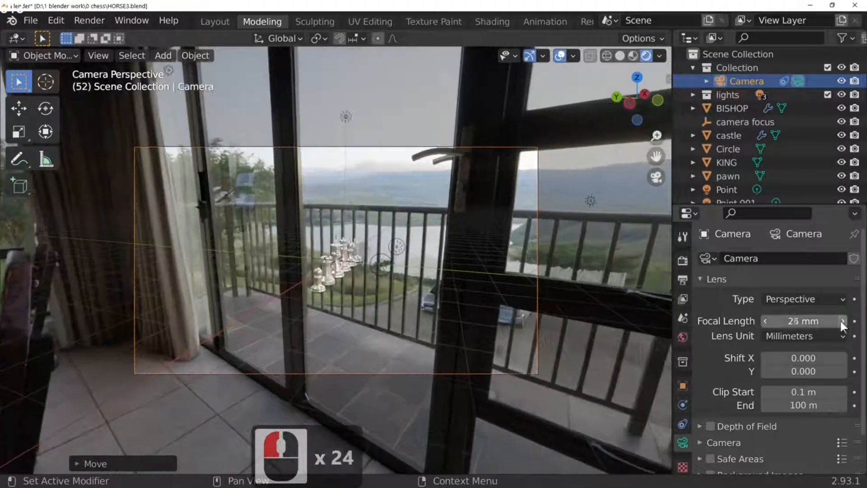
pyautogui.doubleClick(841, 321)
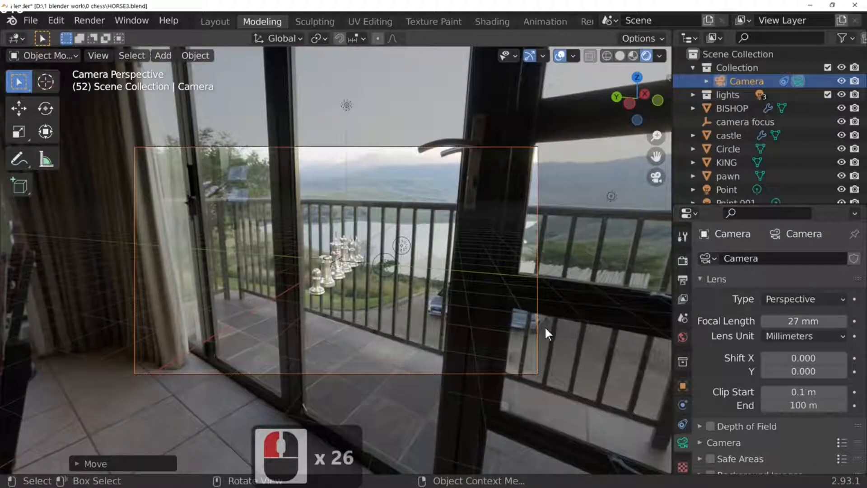
# Step: Compare the chess pieces in Material Preview, Solid and Rendered shading from several angles and return to the camera view
pyautogui.moveTo(516, 330); pyautogui.dragTo(429, 313, button='middle')
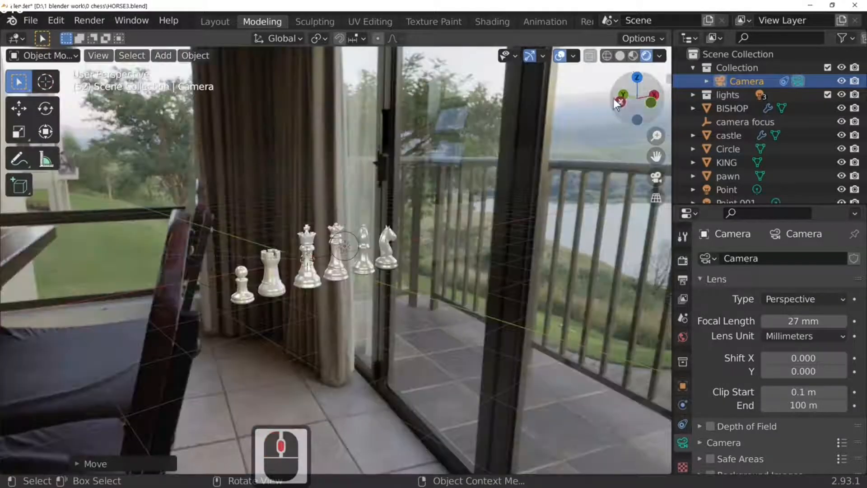
pyautogui.click(633, 56)
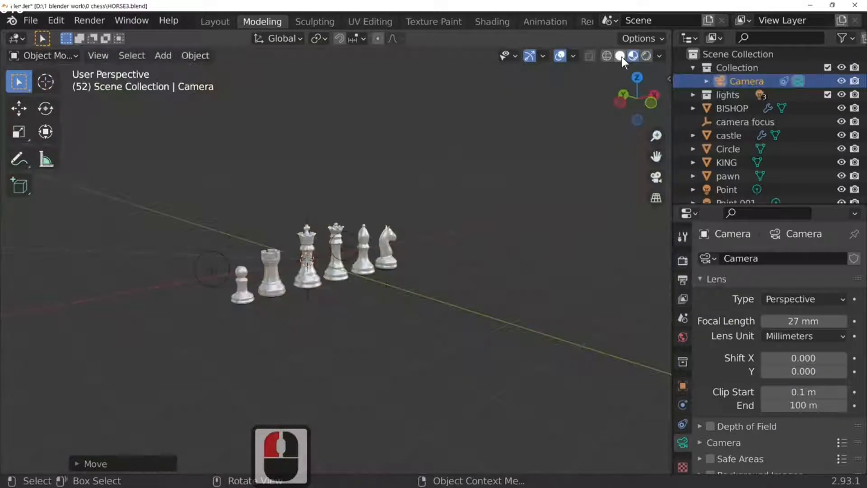
pyautogui.click(621, 57)
pyautogui.click(633, 58)
pyautogui.moveTo(350, 325)
pyautogui.mouseDown(button='middle')
pyautogui.moveTo(355, 389)
pyautogui.moveTo(342, 366)
pyautogui.moveTo(383, 352)
pyautogui.mouseUp(button='middle')
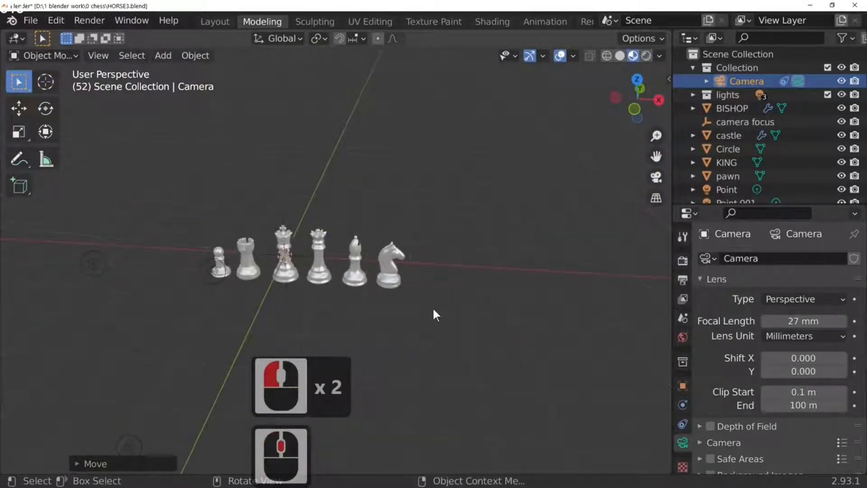
pyautogui.moveTo(482, 300)
pyautogui.mouseDown(button='middle')
pyautogui.moveTo(548, 271)
pyautogui.moveTo(506, 297)
pyautogui.moveTo(510, 287)
pyautogui.mouseUp(button='middle')
pyautogui.click(648, 55)
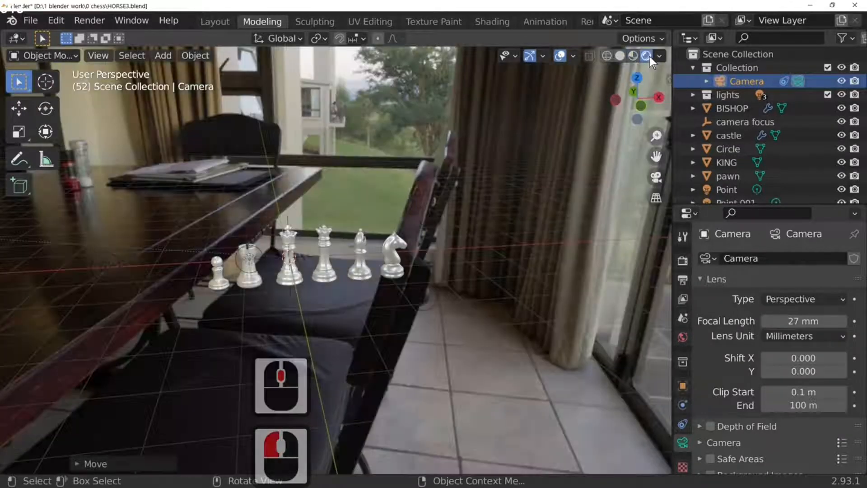
pyautogui.press('KP_0')
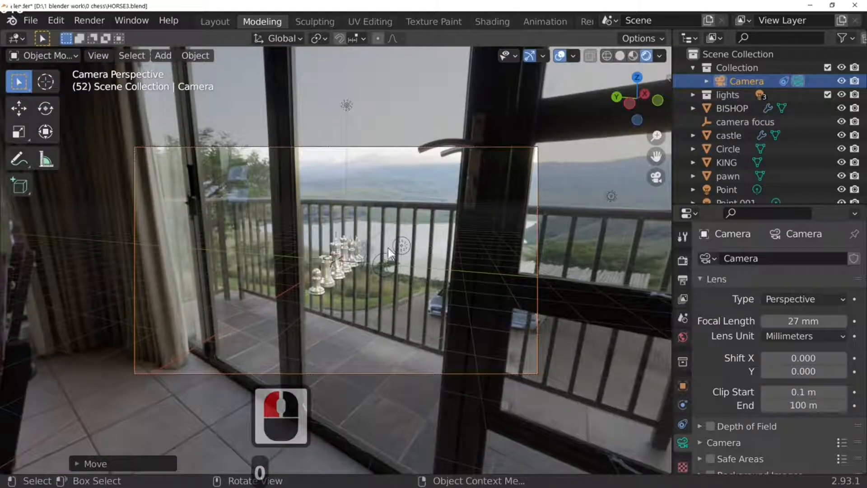
# Step: Switch to Material Preview shading and add a mesh plane at the row of chess pieces from the top view
pyautogui.click(634, 51)
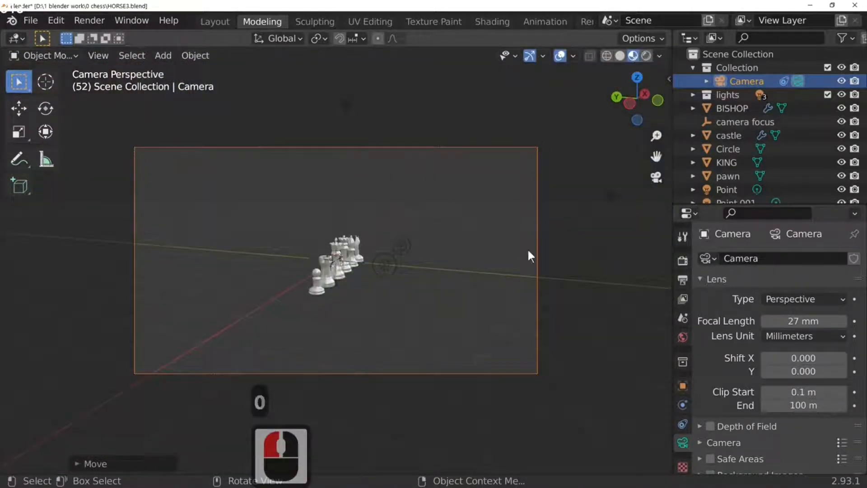
pyautogui.moveTo(528, 255); pyautogui.dragTo(456, 294, button='middle')
pyautogui.press('KP_7')
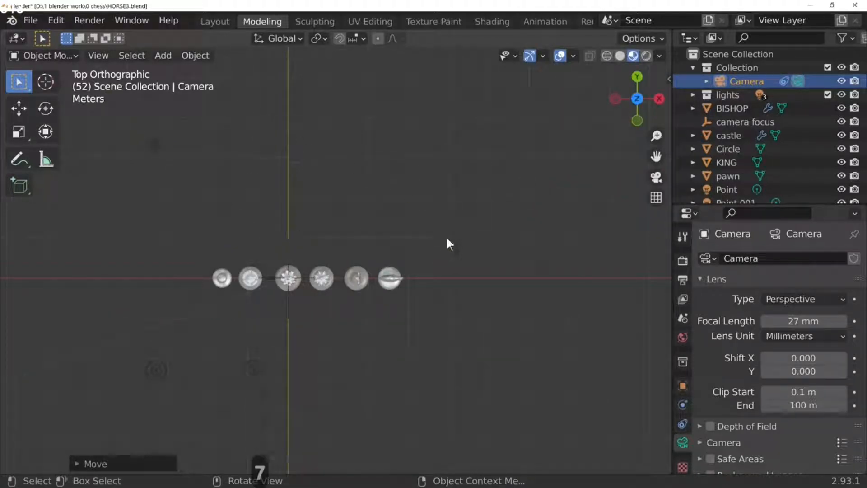
pyautogui.click(164, 56)
pyautogui.moveTo(226, 71)
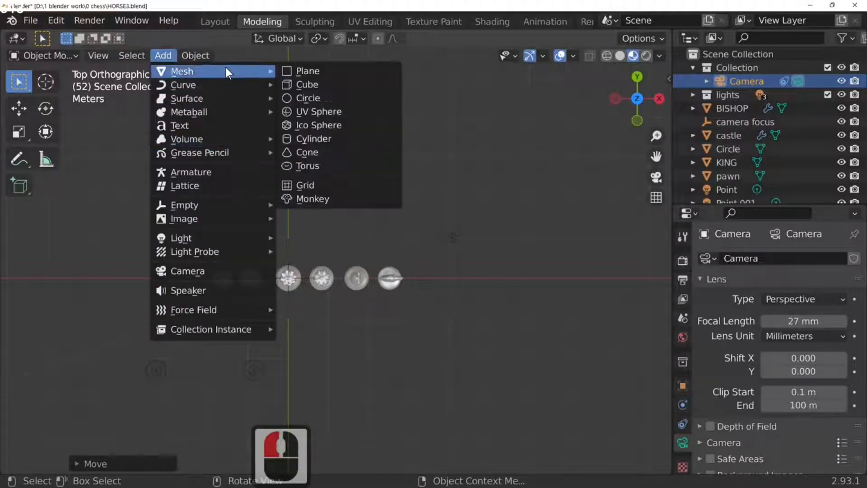
pyautogui.click(309, 68)
# Step: Lower the plane along Z until it sits just beneath the bases of the chess pieces, checking in front view
pyautogui.moveTo(308, 63); pyautogui.dragTo(414, 226, button='middle')
pyautogui.press('g')
pyautogui.press('z')
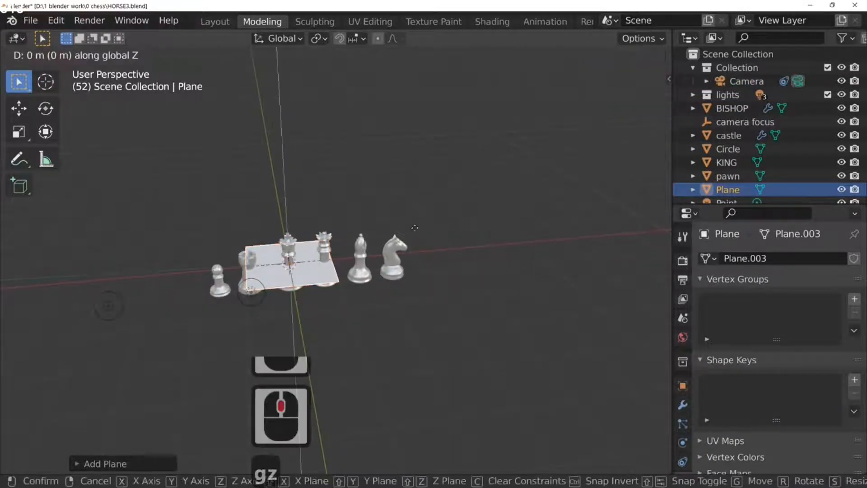
pyautogui.click(412, 253)
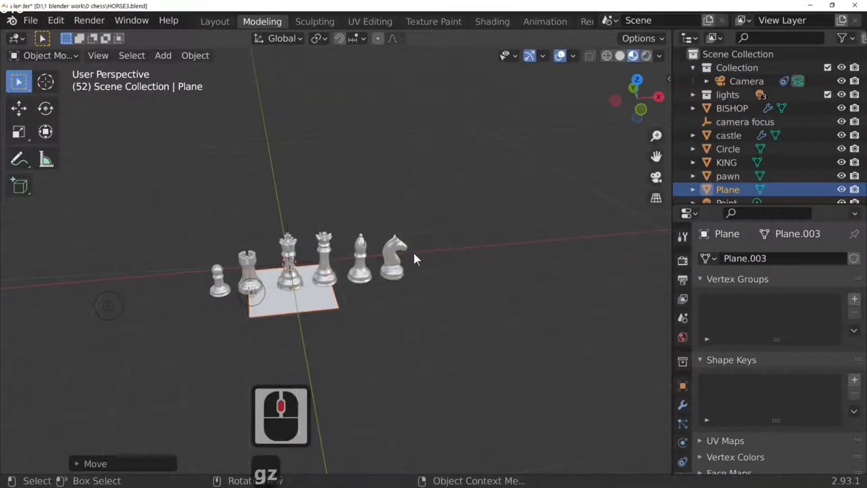
pyautogui.press('1')
pyautogui.scroll(7, 409, 368)
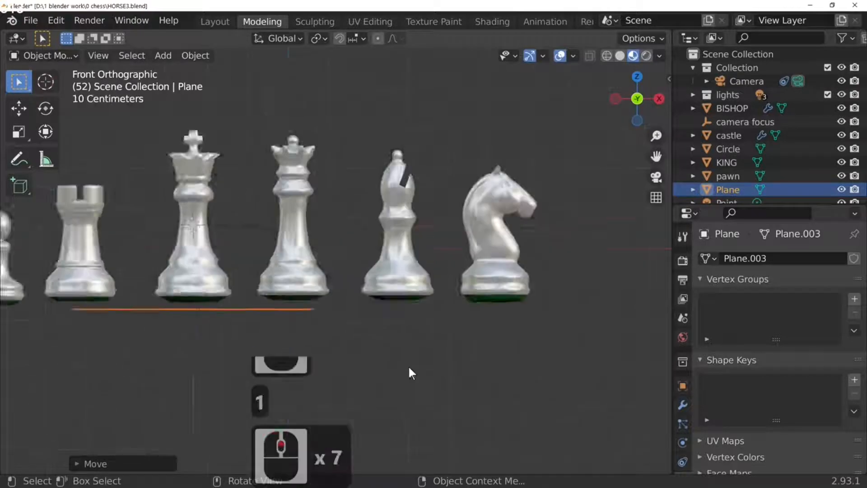
pyautogui.press('g')
pyautogui.press('z')
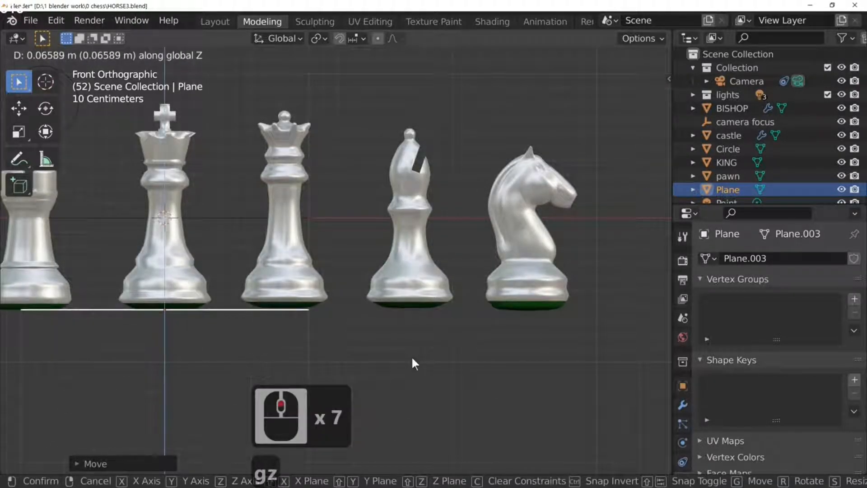
pyautogui.click(412, 357)
# Step: Scale the plane up about 4.1 times so it extends well beyond the row of chess pieces
pyautogui.scroll(-4, 412, 357)
pyautogui.moveTo(412, 359); pyautogui.dragTo(417, 434, button='middle')
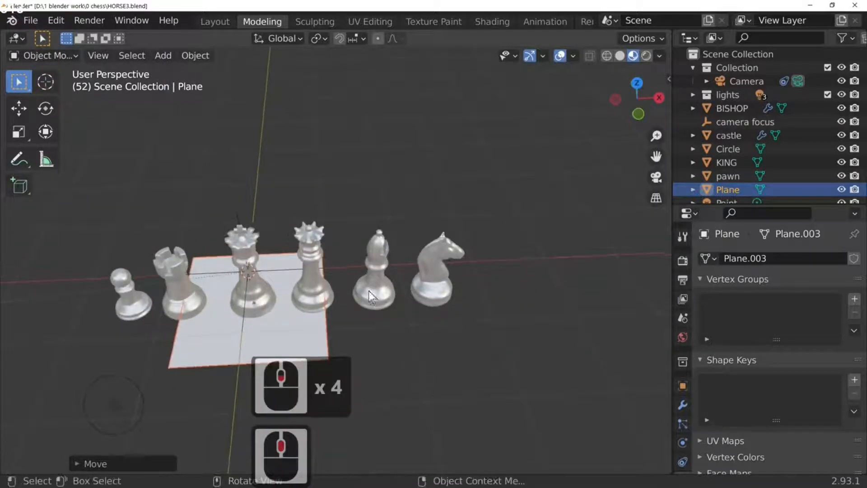
pyautogui.press('s')
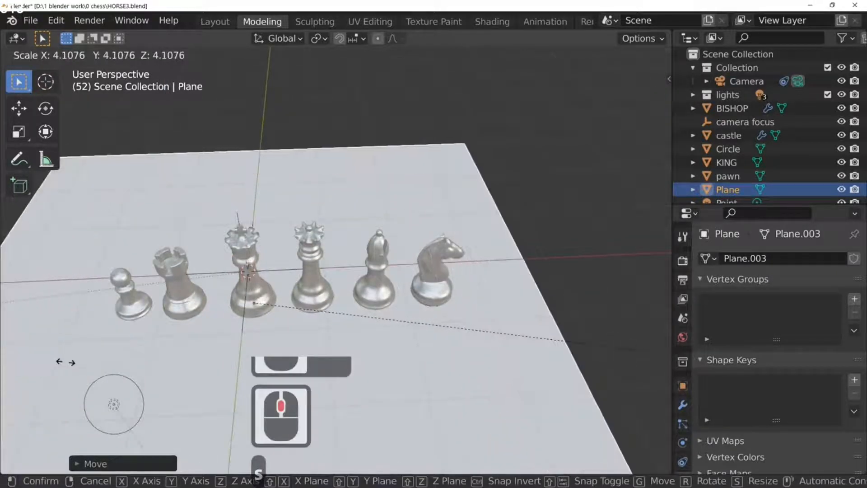
pyautogui.click(66, 361)
pyautogui.scroll(-3, 278, 308)
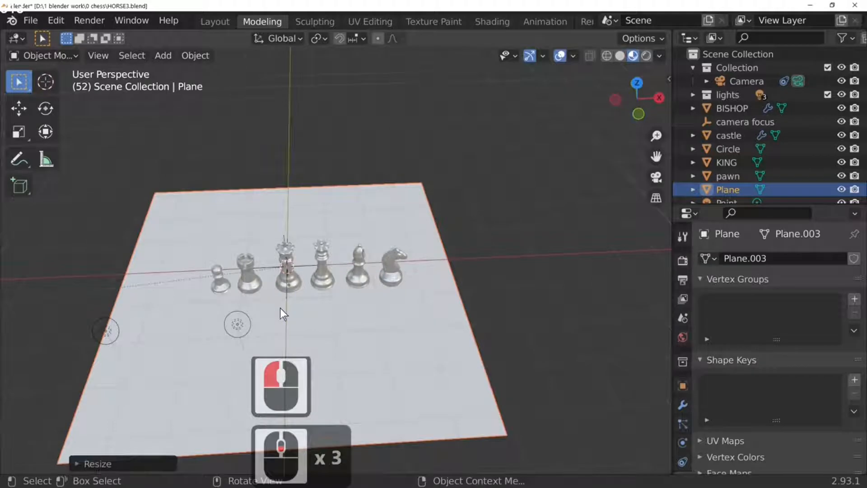
# Step: Create a new material for the plane and use a Checker Texture as its Base Color
pyautogui.scroll(-4, 683, 398)
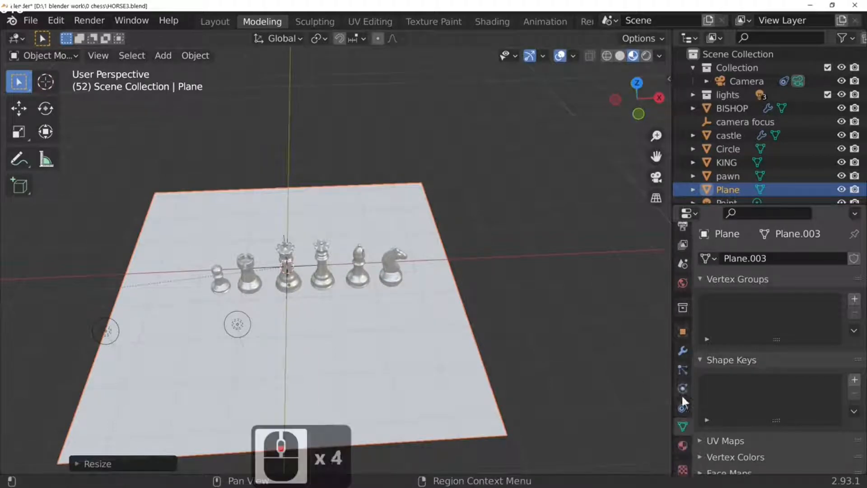
pyautogui.scroll(-8, 682, 400)
pyautogui.scroll(6, 683, 329)
pyautogui.scroll(-15, 684, 329)
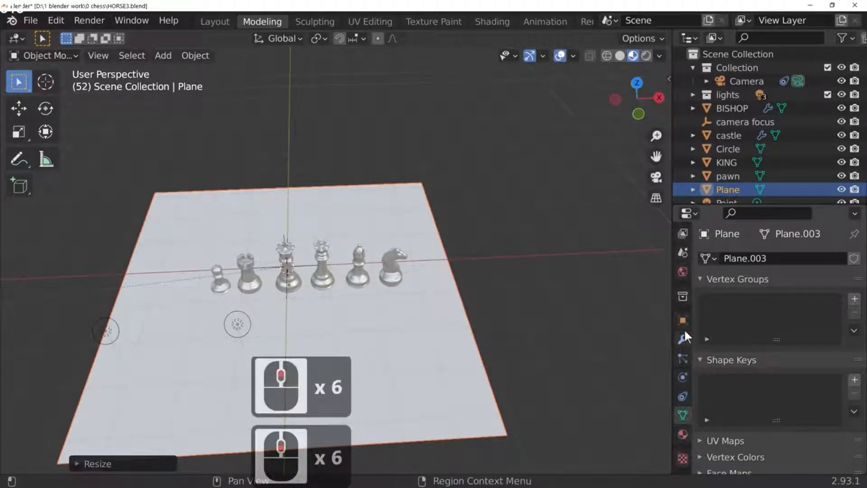
pyautogui.click(684, 433)
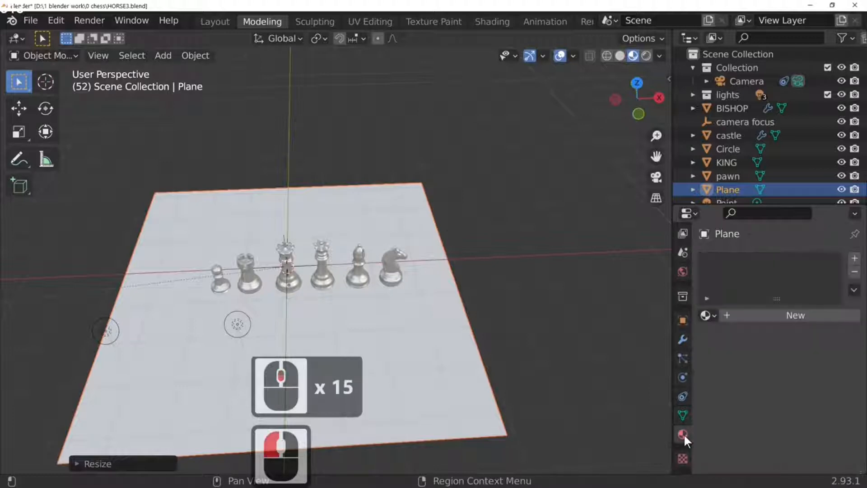
pyautogui.click(773, 314)
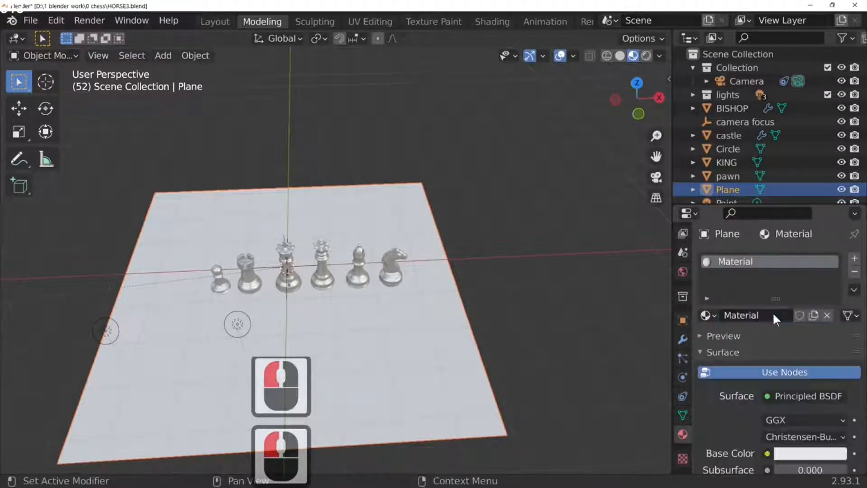
pyautogui.scroll(-7, 753, 348)
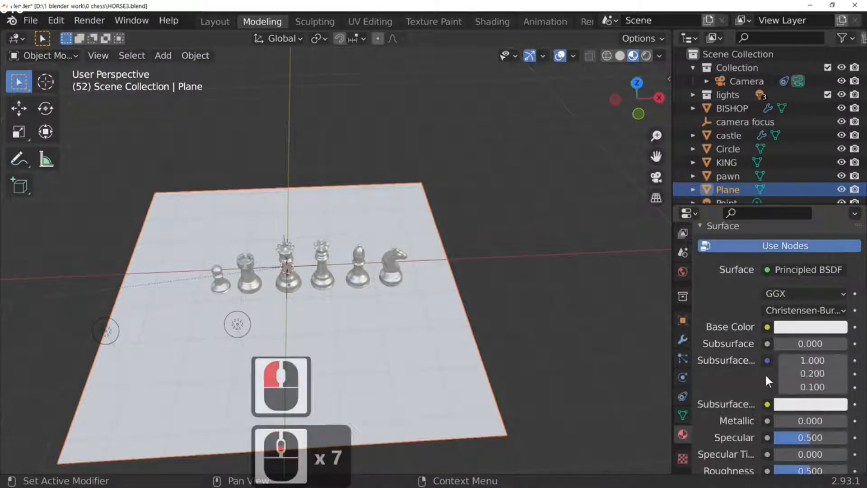
pyautogui.click(766, 327)
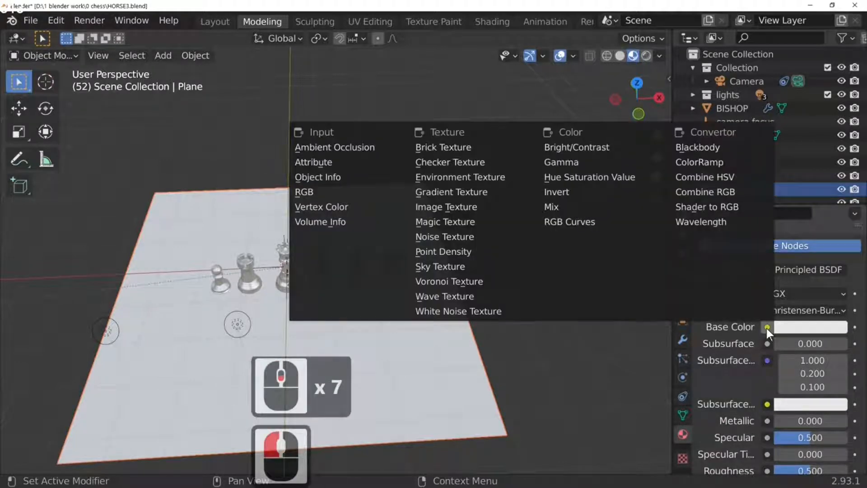
pyautogui.click(473, 163)
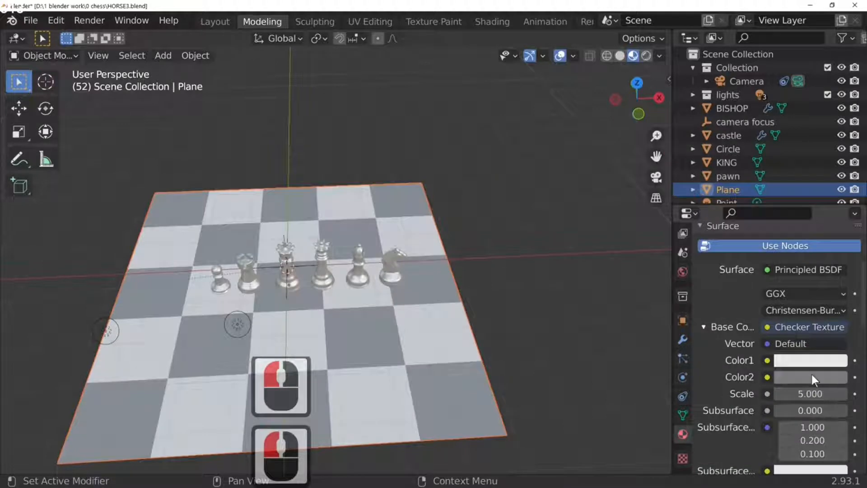
# Step: Set the checker texture's Color2 to black and its Scale to 8
pyautogui.click(812, 375)
pyautogui.moveTo(835, 244); pyautogui.dragTo(836, 278)
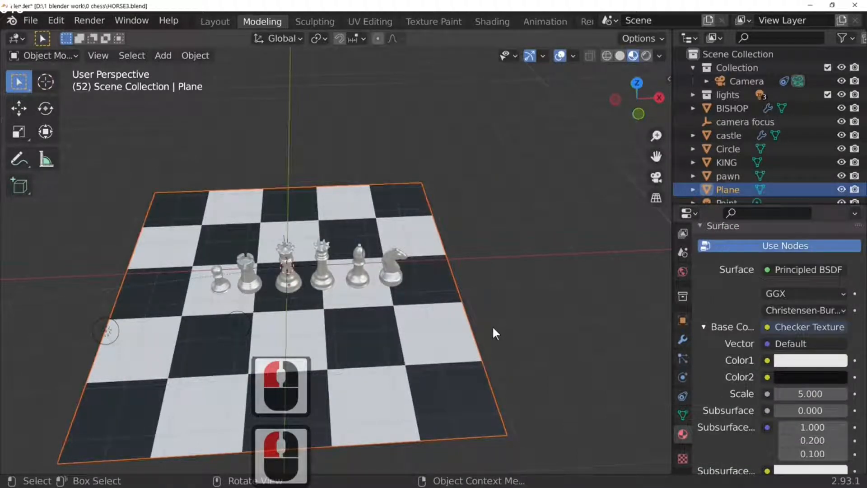
pyautogui.moveTo(515, 327); pyautogui.dragTo(546, 310, button='middle')
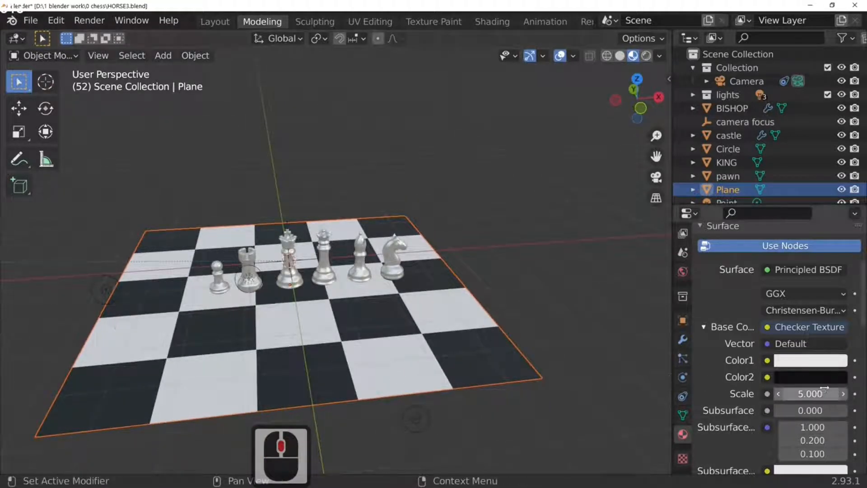
pyautogui.click(809, 394)
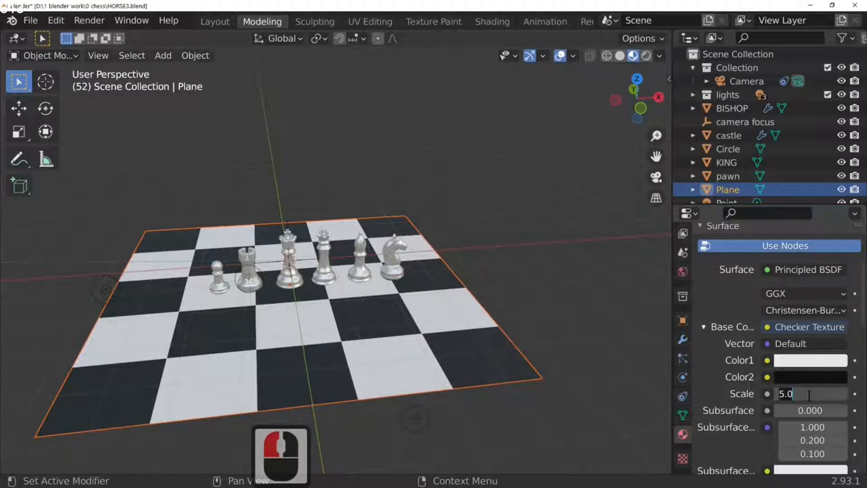
pyautogui.write('8')
pyautogui.press('Return')
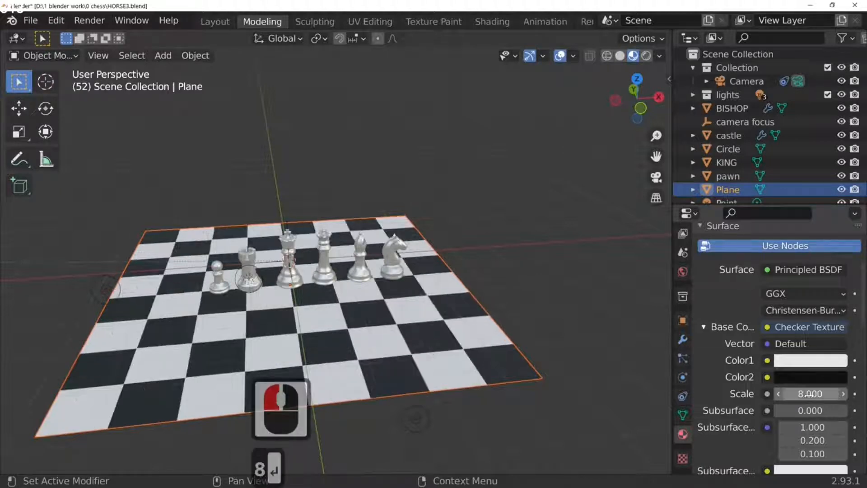
# Step: Extrude the plane's face slightly downward in Edit Mode to turn it into a thin board, and inspect its edges
pyautogui.moveTo(500, 375); pyautogui.dragTo(534, 327, button='middle')
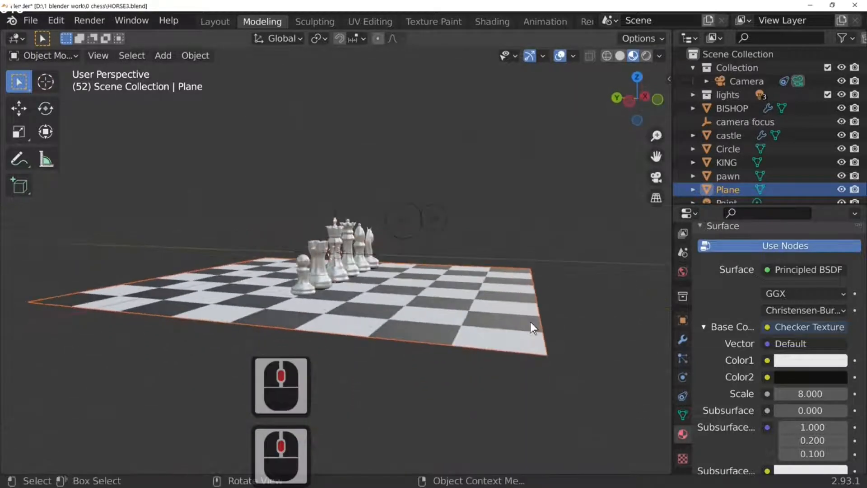
pyautogui.moveTo(548, 362); pyautogui.dragTo(529, 335, button='middle')
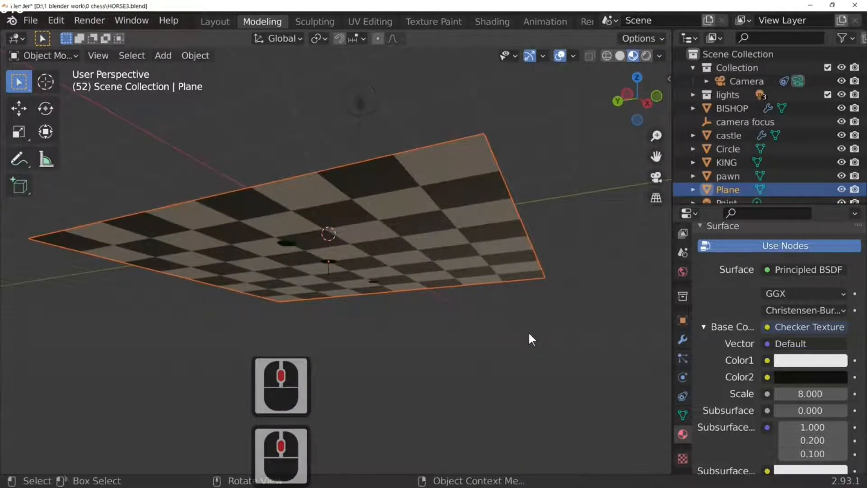
pyautogui.press('Tab')
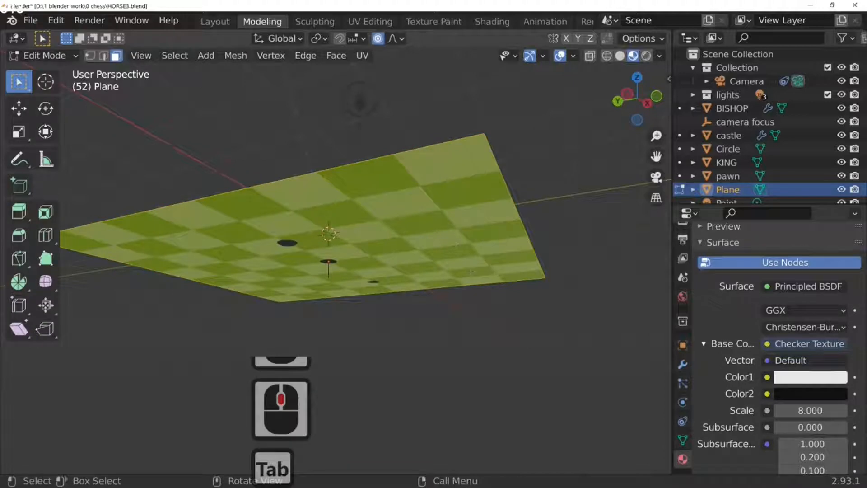
pyautogui.doubleClick(394, 223)
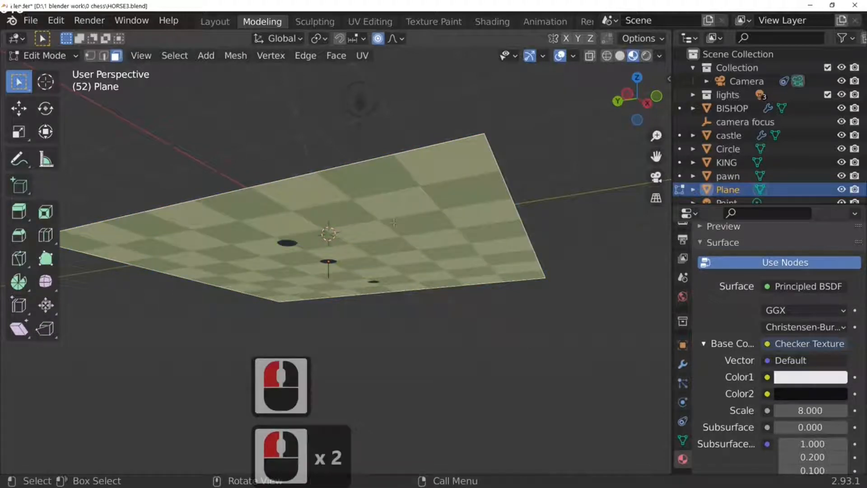
pyautogui.press('e')
pyautogui.press('z')
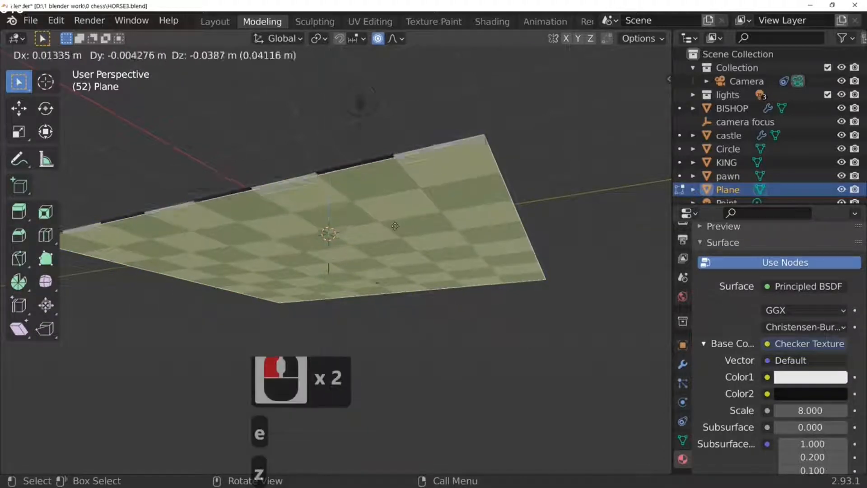
pyautogui.click(469, 343)
pyautogui.moveTo(469, 342); pyautogui.dragTo(478, 375, button='middle')
pyautogui.press('Tab')
pyautogui.press('Tab')
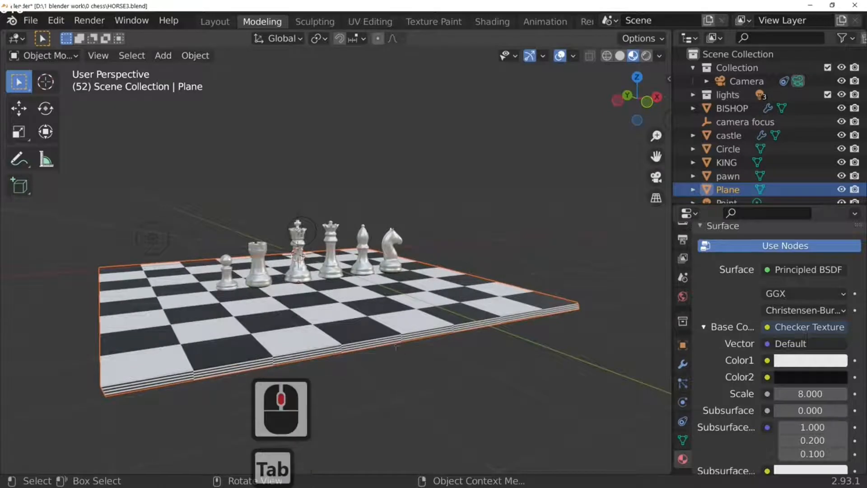
pyautogui.moveTo(396, 352); pyautogui.dragTo(424, 316, button='middle')
pyautogui.press('Tab')
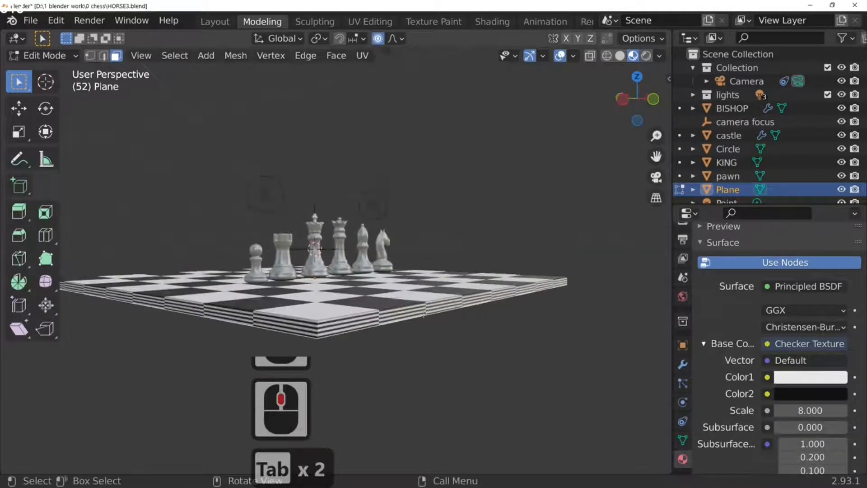
pyautogui.press('Tab')
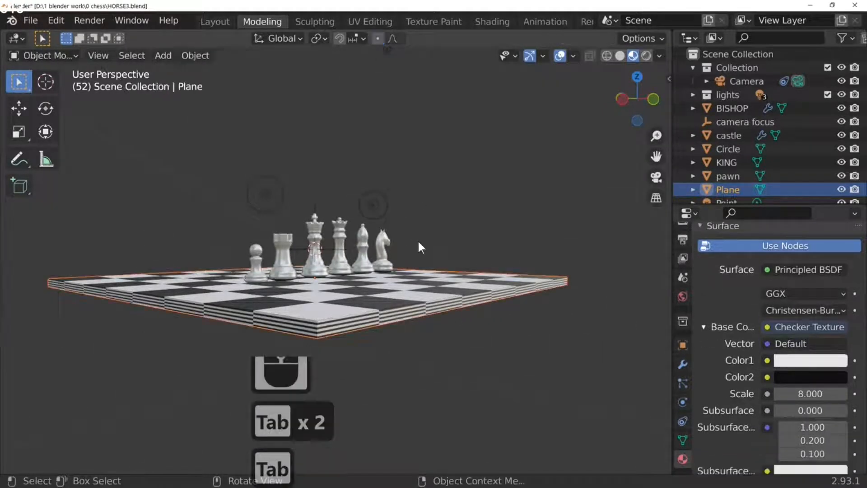
# Step: Select the board's side faces, add a second material slot with the existing "white" material, and assign it to them
pyautogui.press('Tab')
pyautogui.keyDown('alt'); pyautogui.click(426, 313); pyautogui.keyUp('alt')
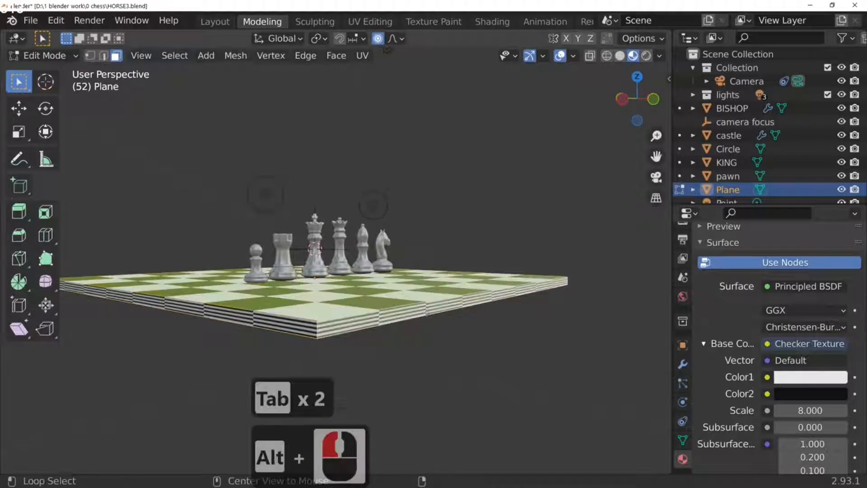
pyautogui.click(117, 58)
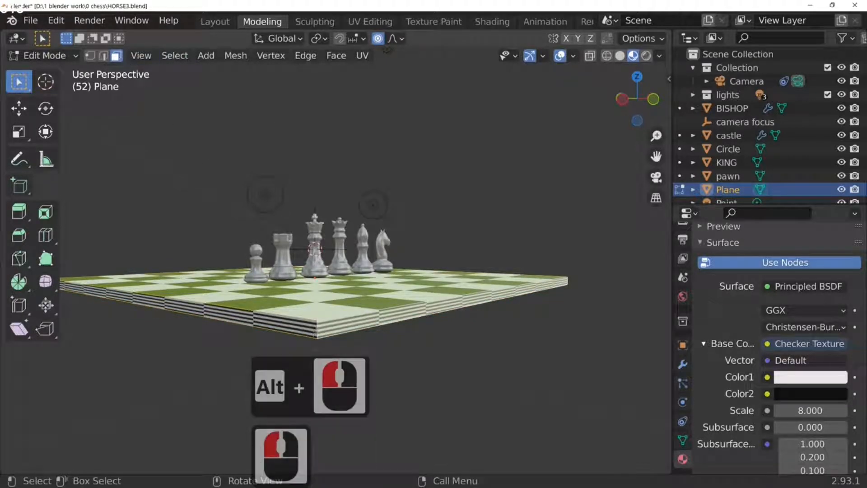
pyautogui.keyDown('alt'); pyautogui.click(316, 332); pyautogui.keyUp('alt')
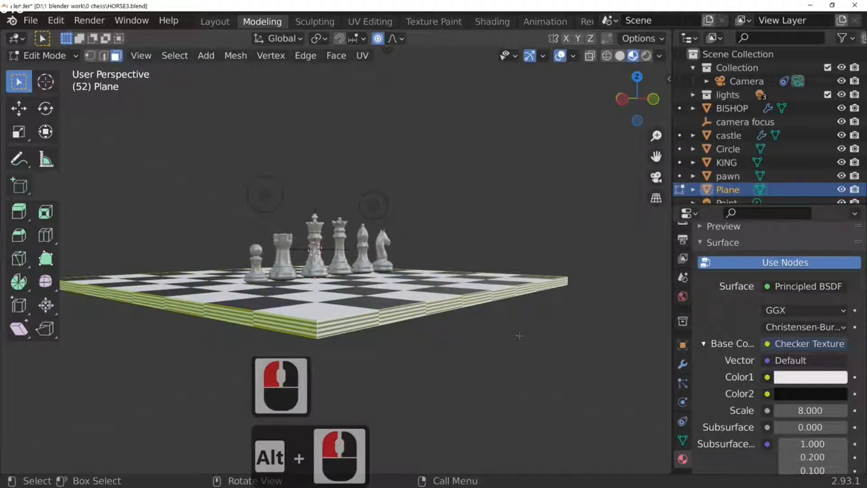
pyautogui.scroll(13, 735, 262)
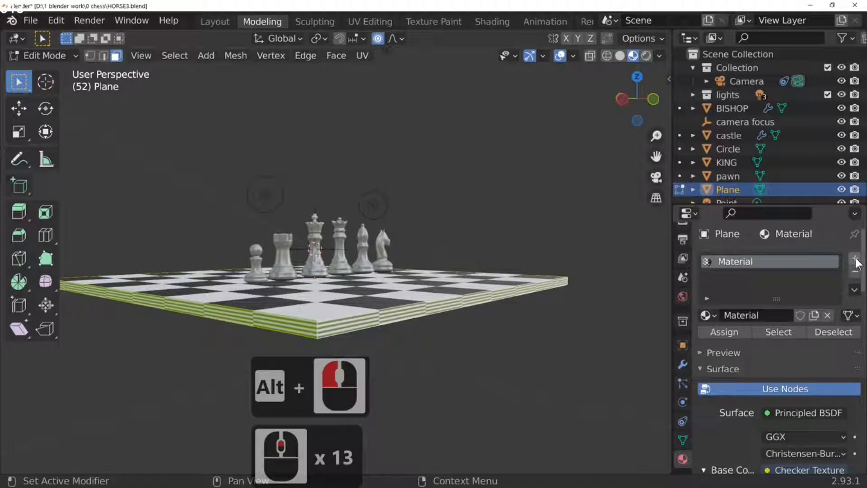
pyautogui.click(855, 259)
pyautogui.click(706, 342)
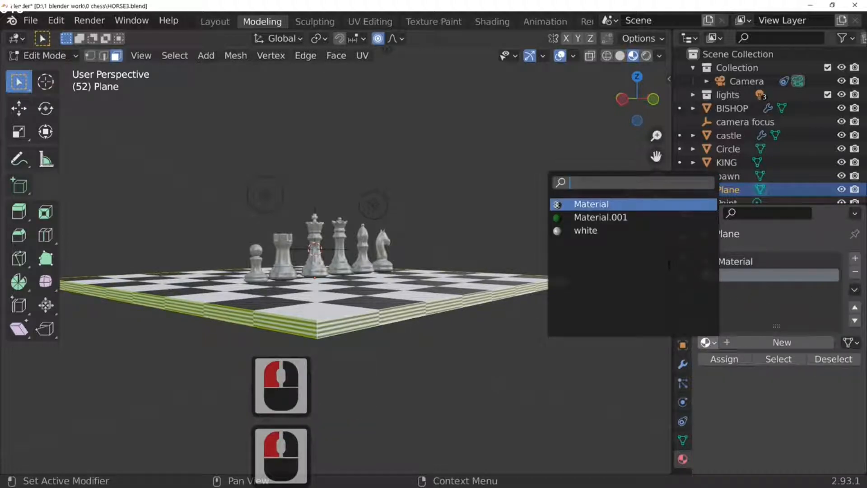
pyautogui.click(583, 230)
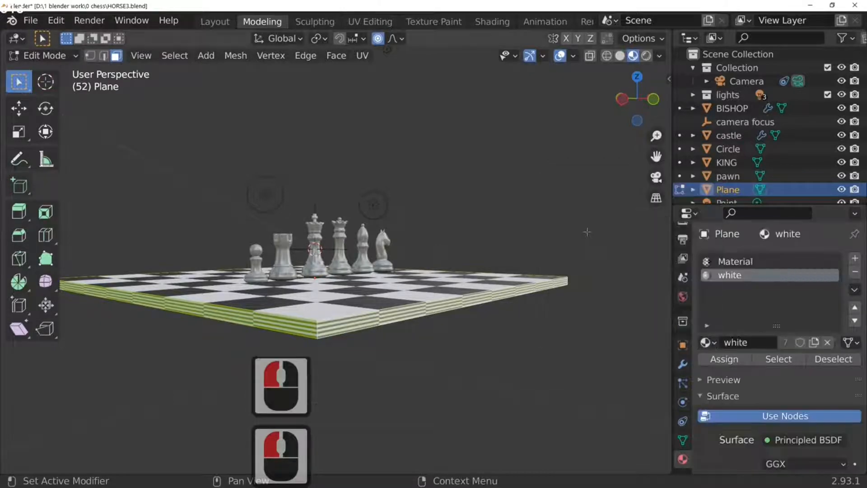
pyautogui.click(714, 359)
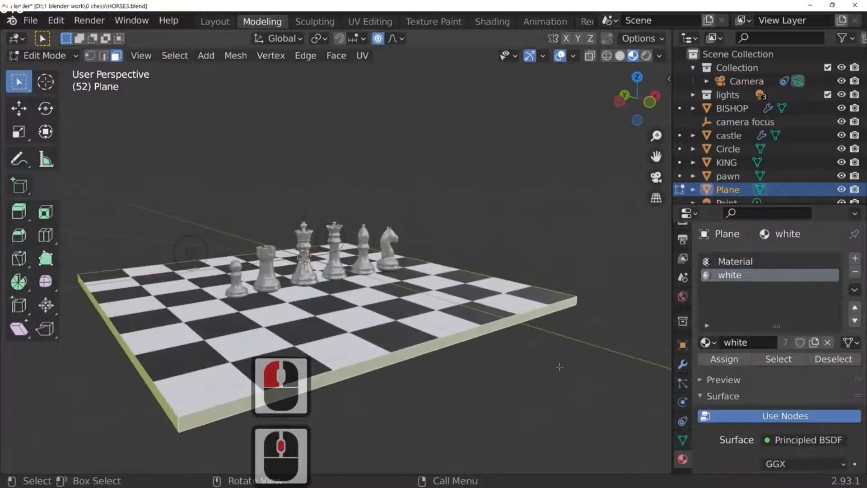
pyautogui.press('Tab')
# Step: Examine the chess pieces' positions against the board squares from the top view
pyautogui.moveTo(559, 365); pyautogui.dragTo(522, 387, button='middle')
pyautogui.press('KP_7')
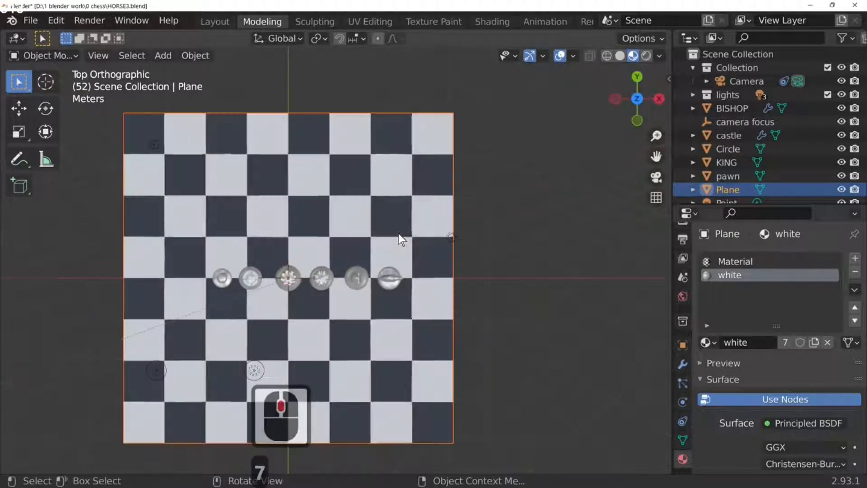
pyautogui.click(421, 317)
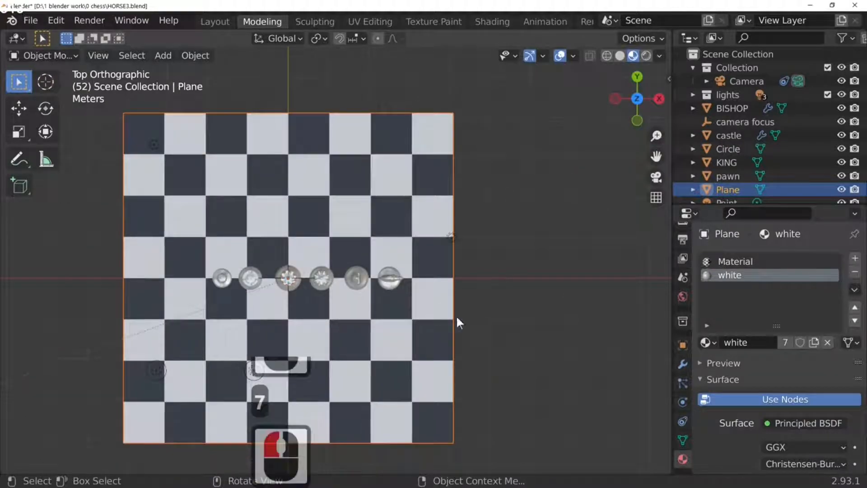
# Step: Scale the chessboard down to about 0.64 of its size so its squares suit the pieces, and inspect the fit
pyautogui.press('s')
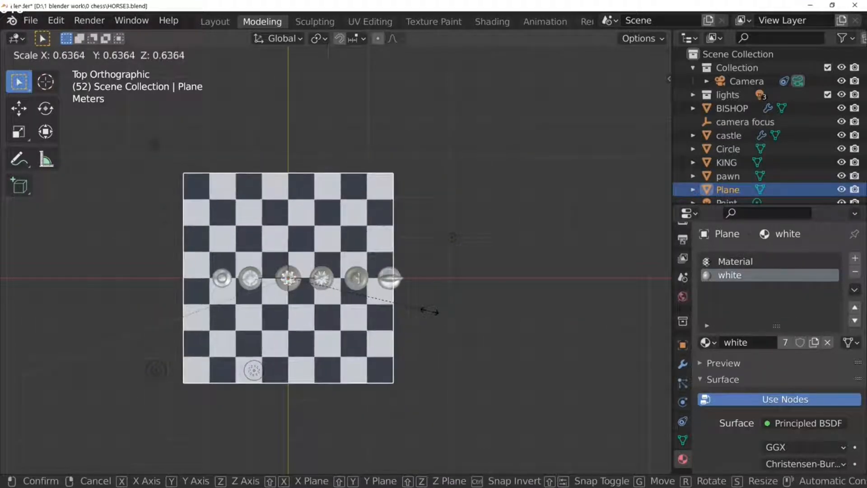
pyautogui.click(429, 311)
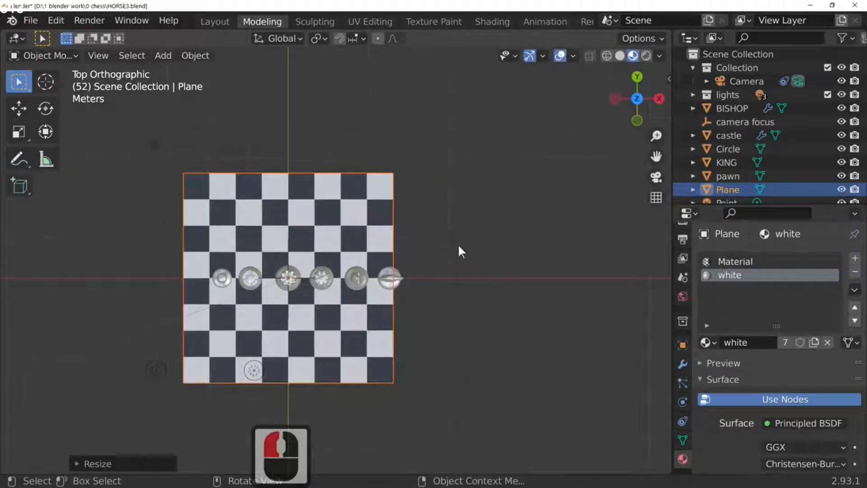
pyautogui.press('KP_0')
pyautogui.scroll(4, 464, 307)
pyautogui.moveTo(465, 308); pyautogui.dragTo(400, 324, button='middle')
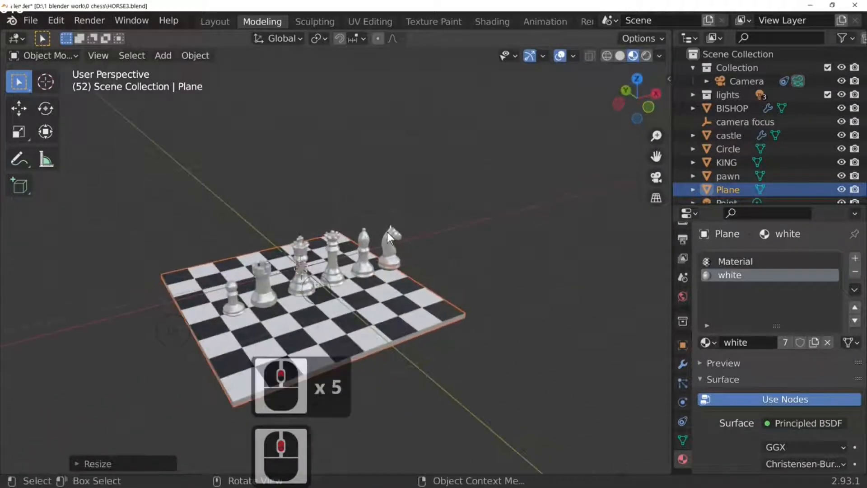
# Step: Move the pawn onto the leftmost square of the board's second row, working in the top view
pyautogui.press('KP_7')
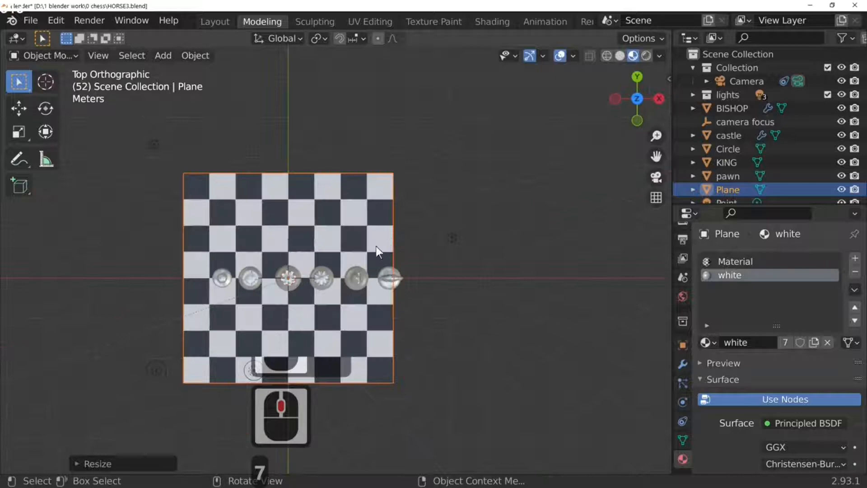
pyautogui.click(224, 275)
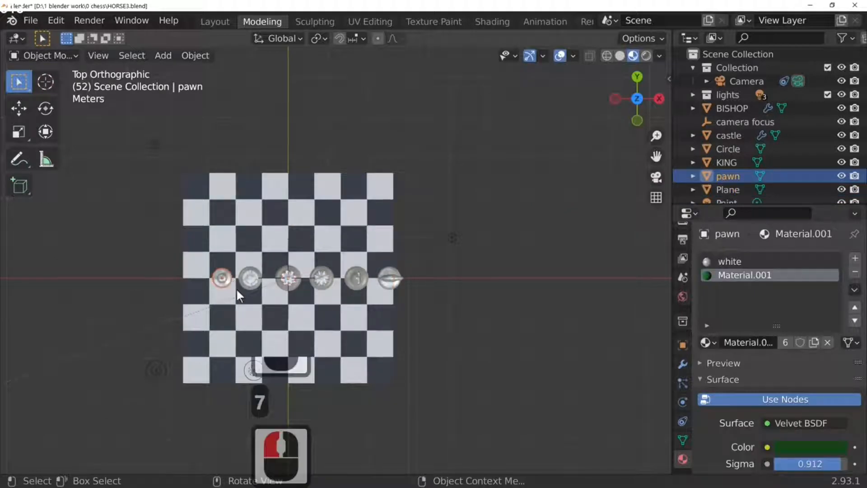
pyautogui.press('g')
pyautogui.click(212, 227)
# Step: Move the castle onto the back row's left corner square behind the pawn, and place a duplicate on the opposite corner
pyautogui.click(250, 277)
pyautogui.moveTo(318, 274); pyautogui.dragTo(287, 270, button='middle')
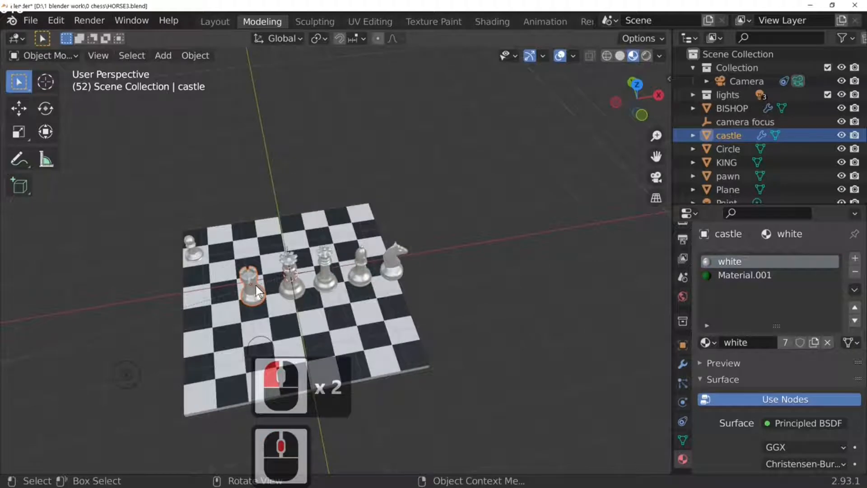
pyautogui.press('KP_7')
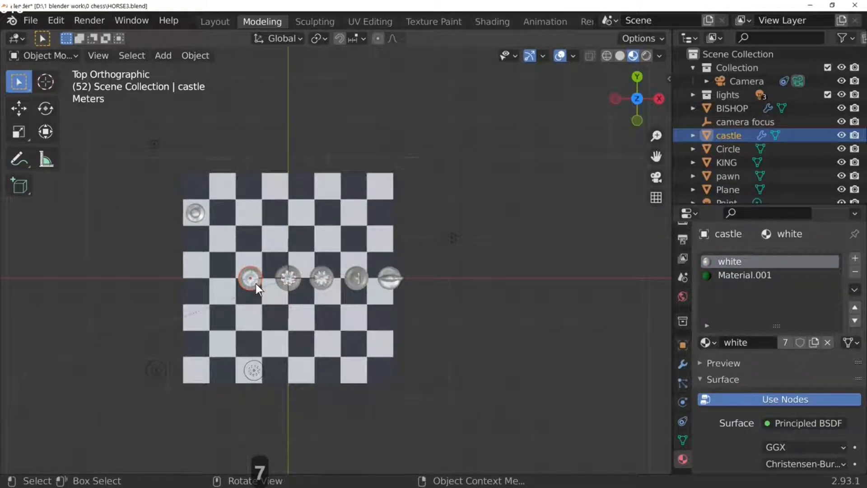
pyautogui.press('g')
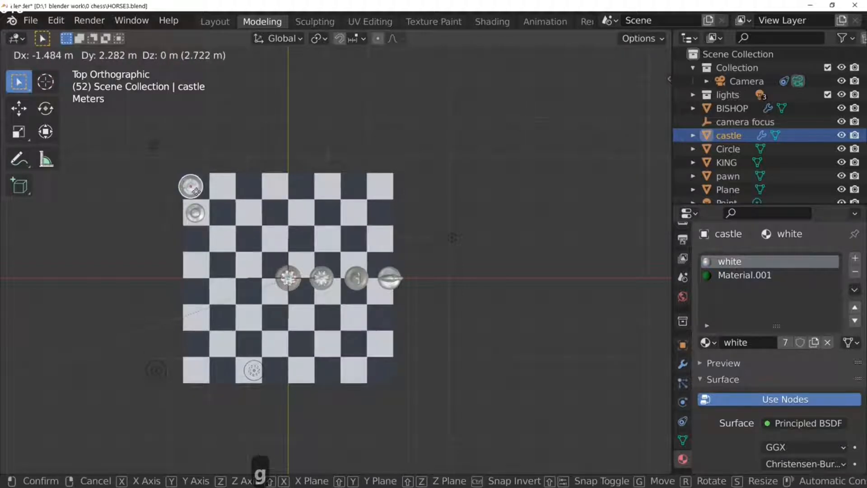
pyautogui.click(200, 192)
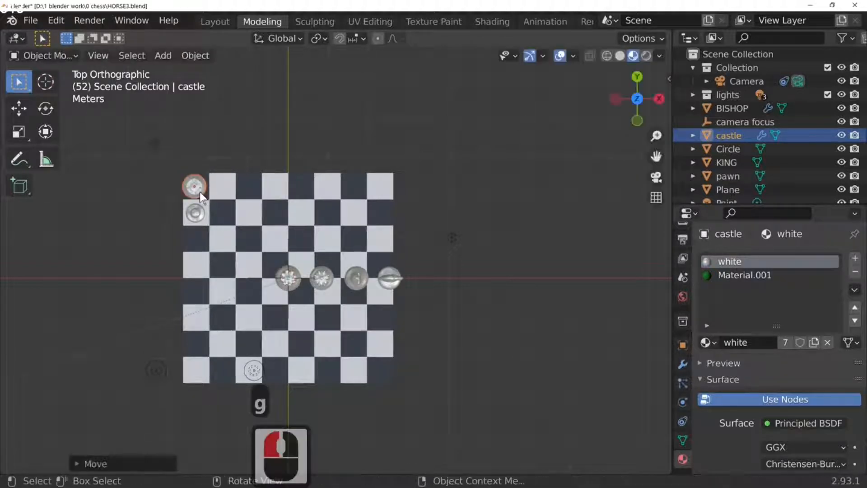
pyautogui.hotkey('shift', 'd')
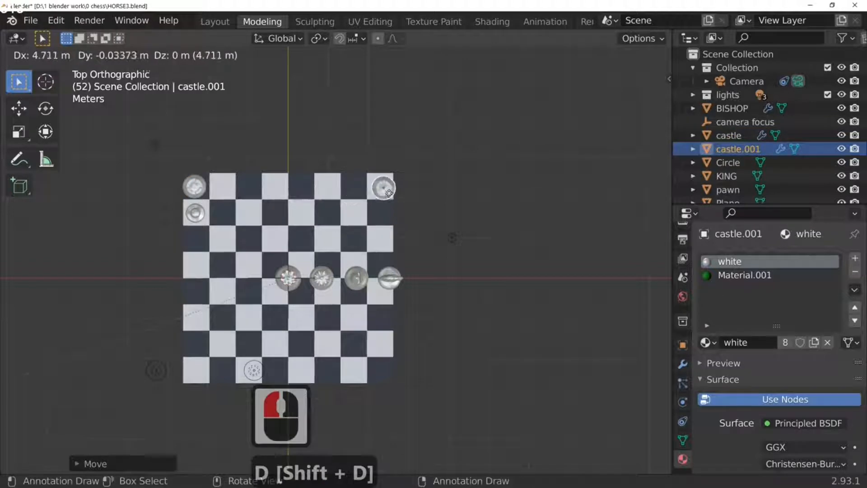
pyautogui.click(390, 189)
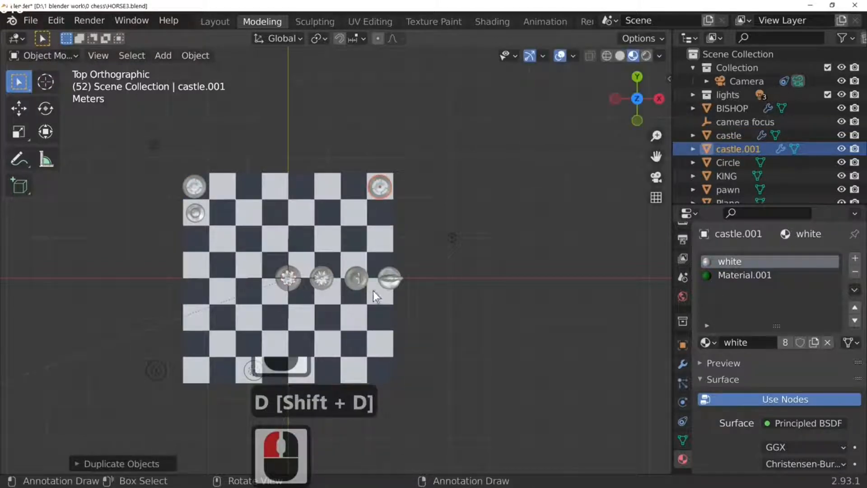
# Step: Move the king and the queen side by side onto the back row's two middle squares, the king on the fourth square from the left
pyautogui.click(287, 278)
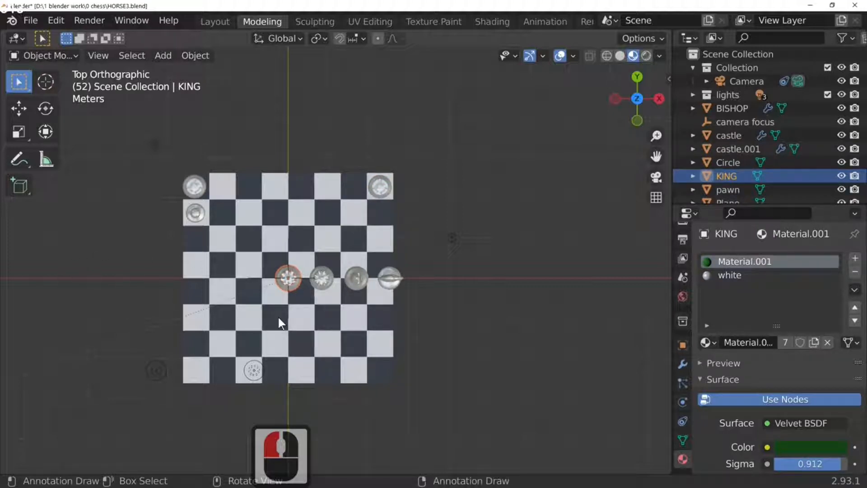
pyautogui.press('g')
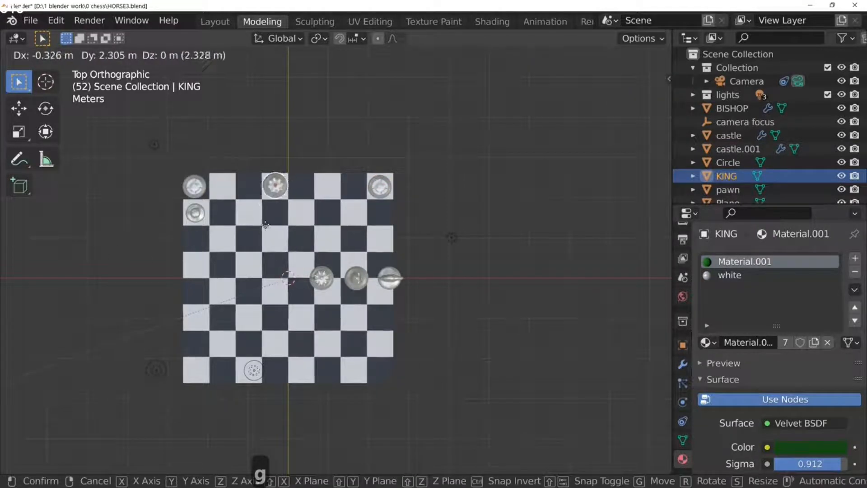
pyautogui.click(264, 225)
pyautogui.click(319, 278)
pyautogui.press('g')
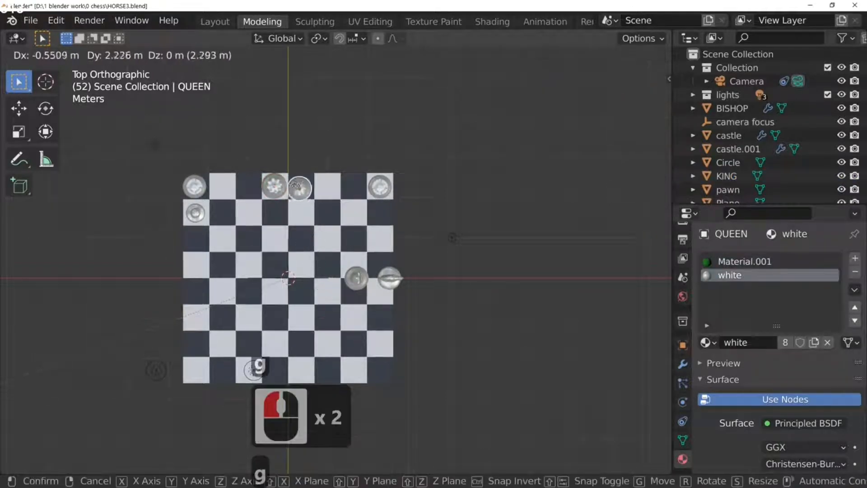
pyautogui.click(299, 184)
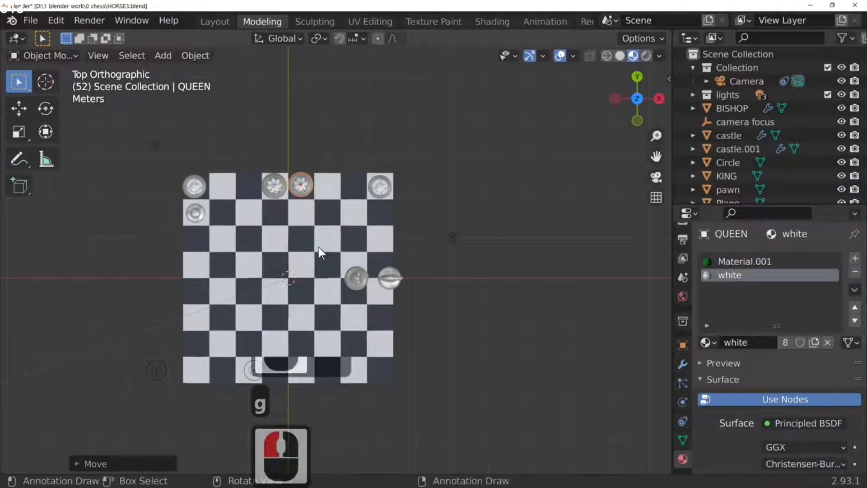
# Step: Try to move the bishop beside the left castle from a perspective view, and undo the move
pyautogui.moveTo(294, 305); pyautogui.dragTo(355, 280, button='middle')
pyautogui.click(362, 271)
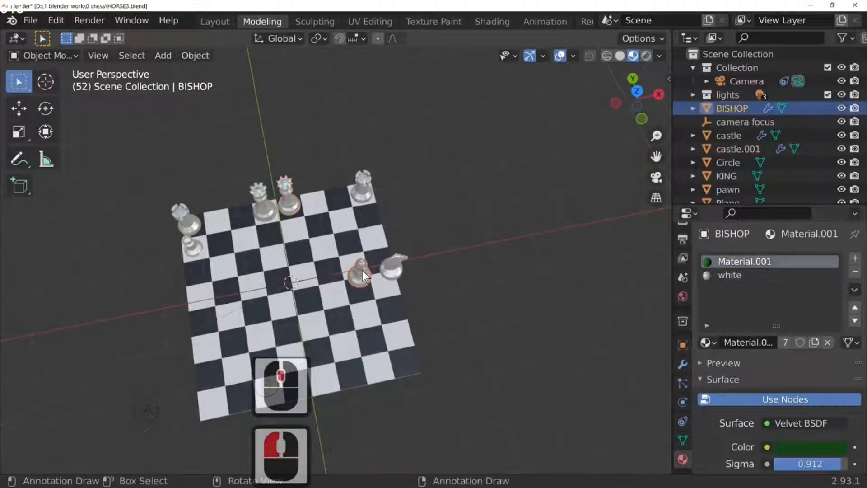
pyautogui.press('g')
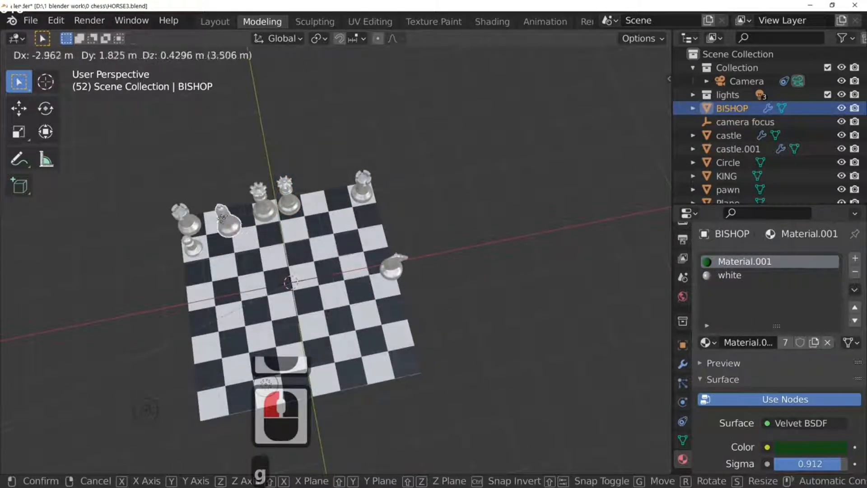
pyautogui.click(215, 213)
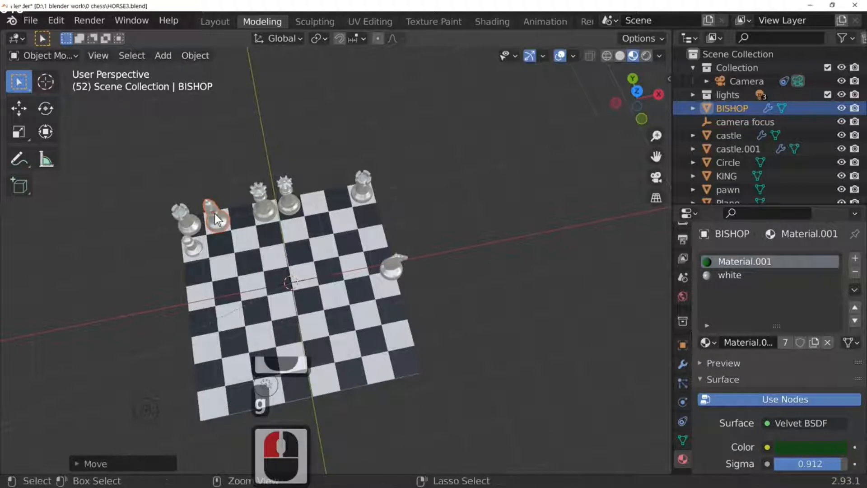
pyautogui.hotkey('ctrl', 'z')
# Step: Move the bishop from the top view onto the square beside the left castle, and place a duplicate beside the right castle
pyautogui.press('KP_7')
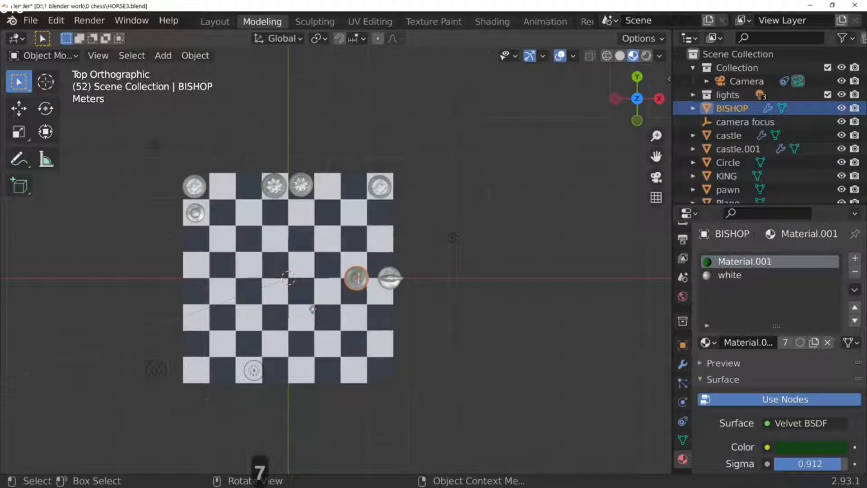
pyautogui.press('g')
pyautogui.click(263, 253)
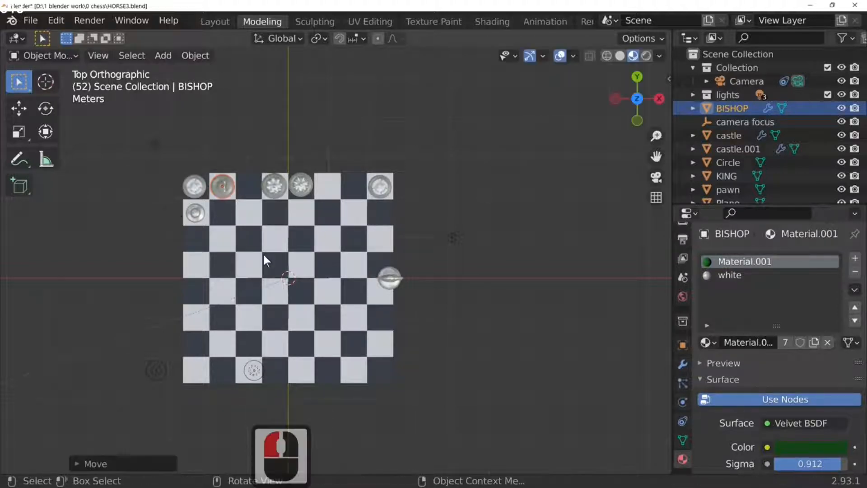
pyautogui.hotkey('shift', 'd')
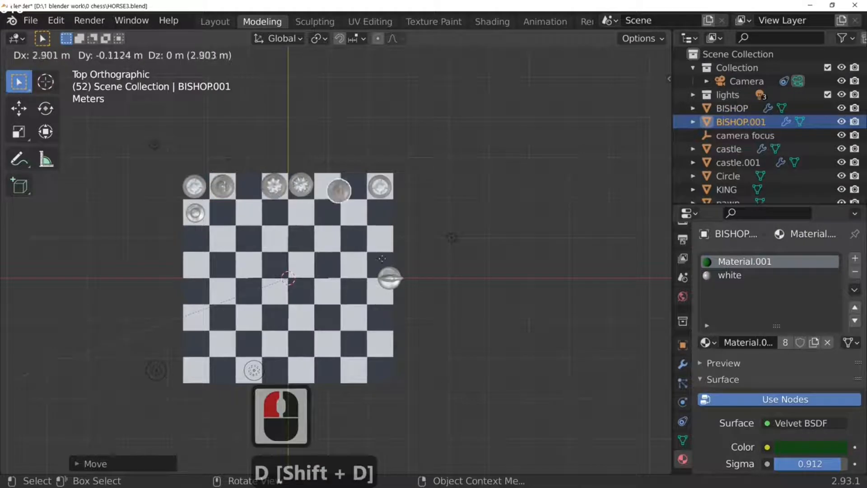
pyautogui.click(394, 251)
# Step: Place a duplicate of the knight between the left bishop and the king, and move the original between the queen and right bishop
pyautogui.click(400, 283)
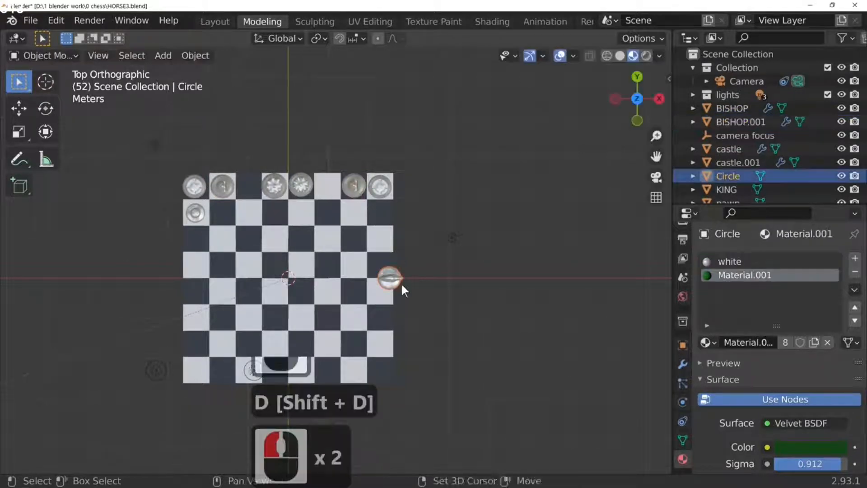
pyautogui.hotkey('shift', 'd')
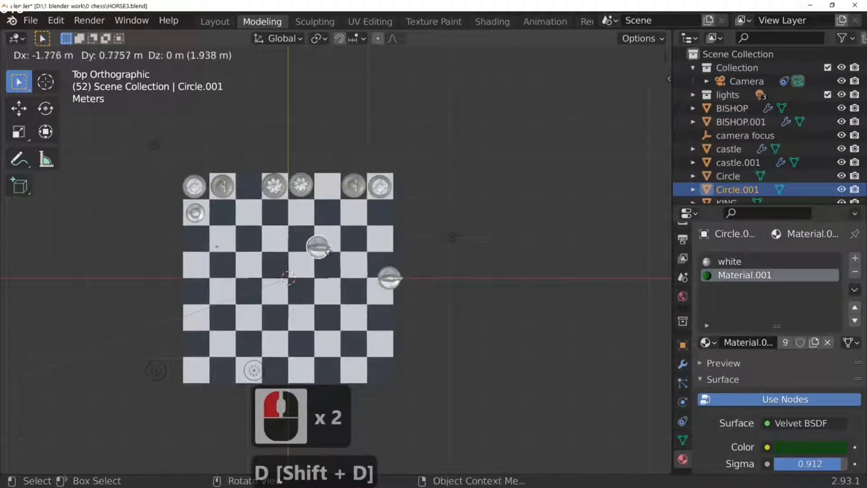
pyautogui.click(260, 193)
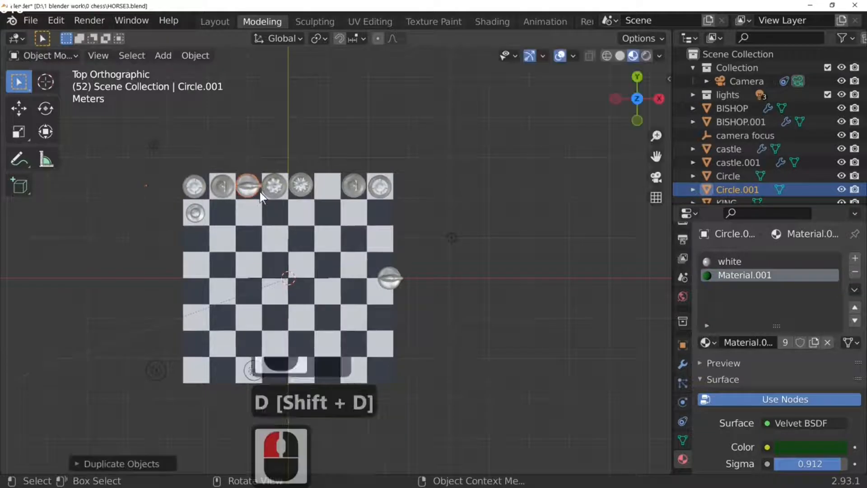
pyautogui.click(391, 277)
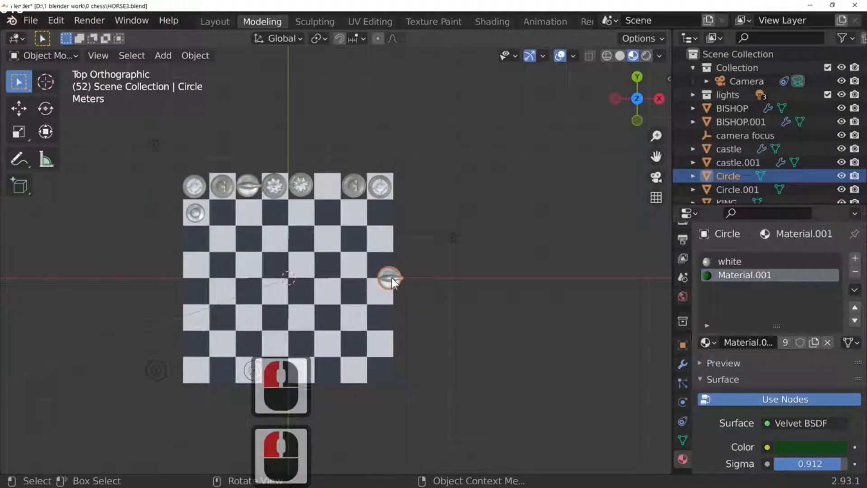
pyautogui.press('g')
pyautogui.click(330, 189)
pyautogui.click(329, 186)
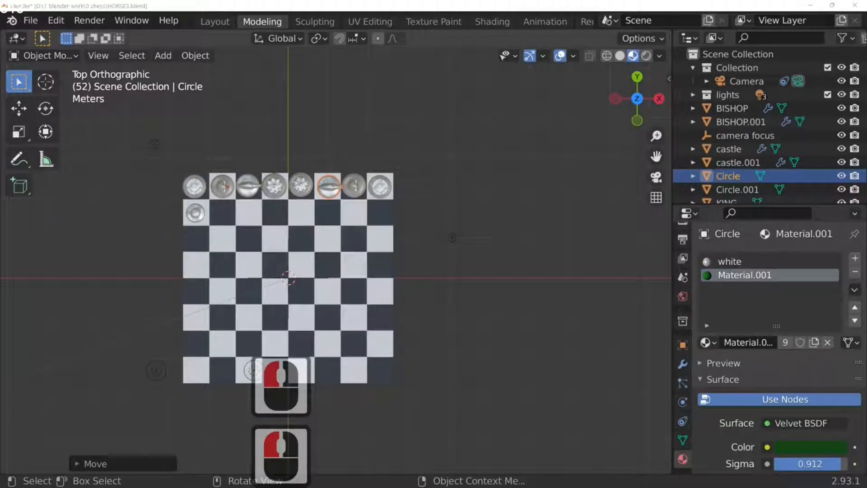
pyautogui.scroll(-4, 328, 187)
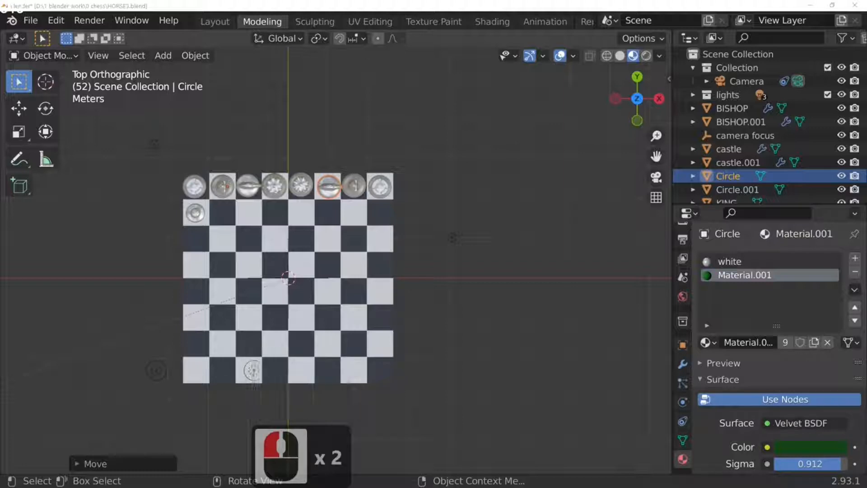
pyautogui.moveTo(340, 271); pyautogui.dragTo(263, 210, button='middle')
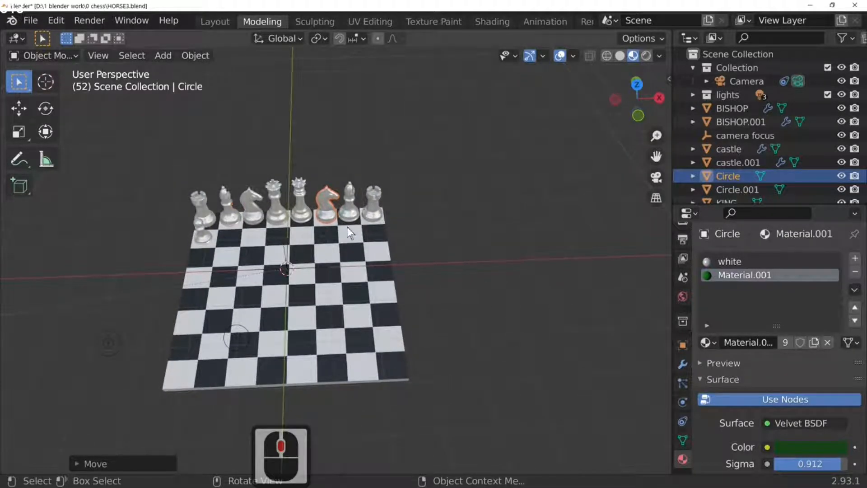
# Step: Swap the left bishop and knight so the knight stands beside the castle and the bishop beside the king
pyautogui.press('KP_7')
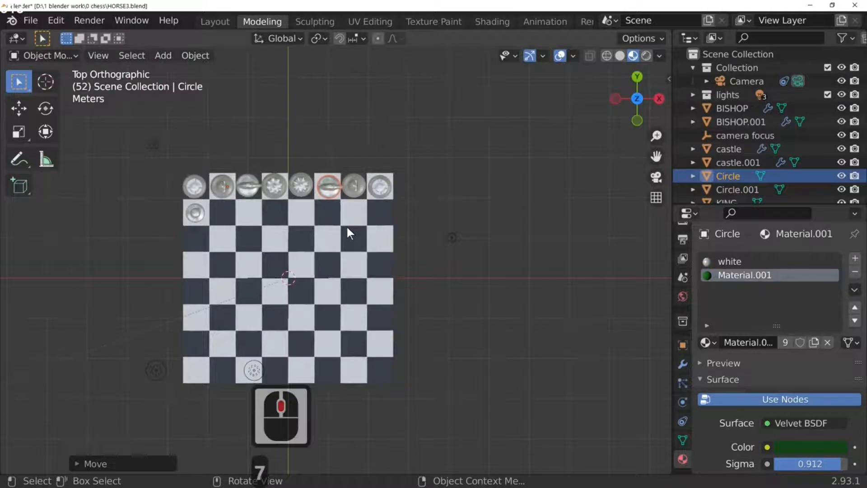
pyautogui.click(248, 187)
pyautogui.click(226, 190)
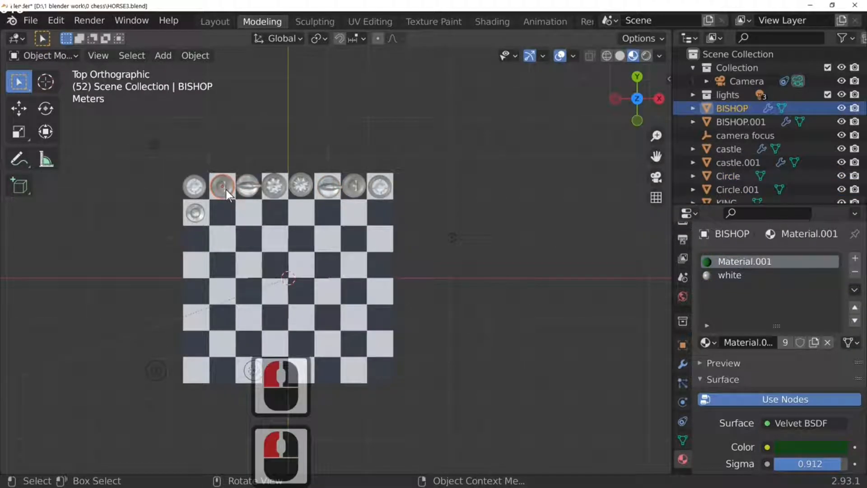
pyautogui.press('g')
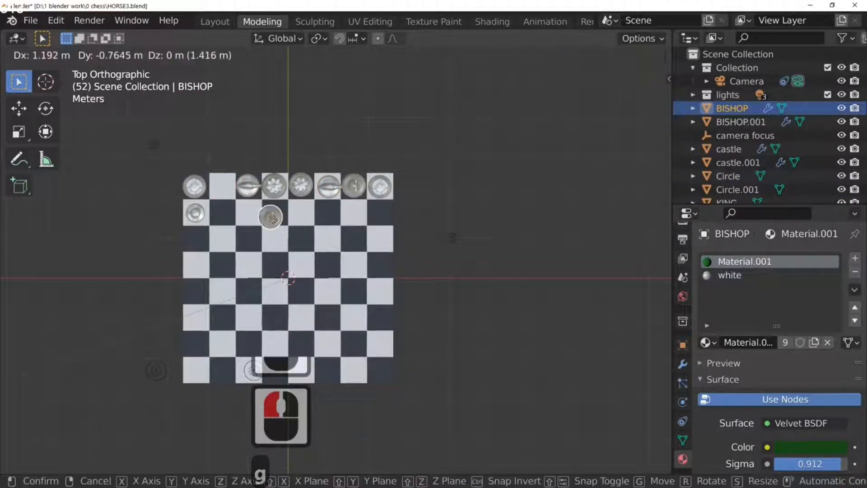
pyautogui.click(251, 195)
pyautogui.click(251, 195)
pyautogui.press('g')
pyautogui.click(226, 196)
pyautogui.click(270, 215)
pyautogui.press('g')
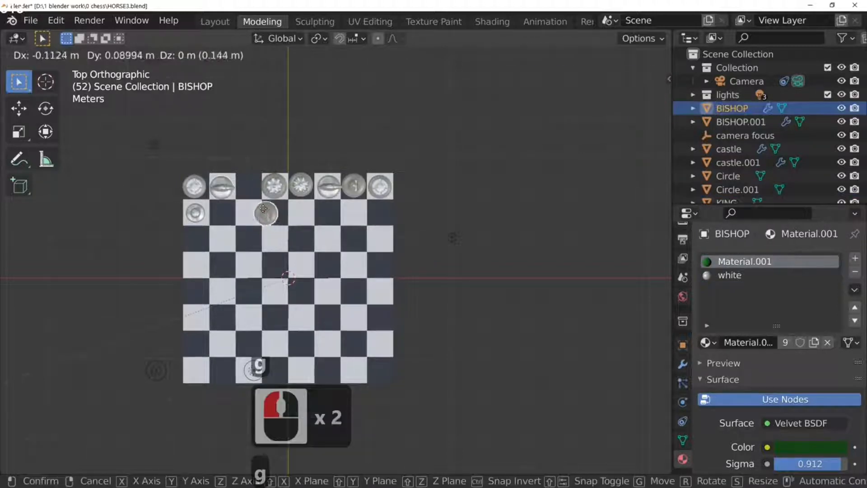
pyautogui.click(249, 187)
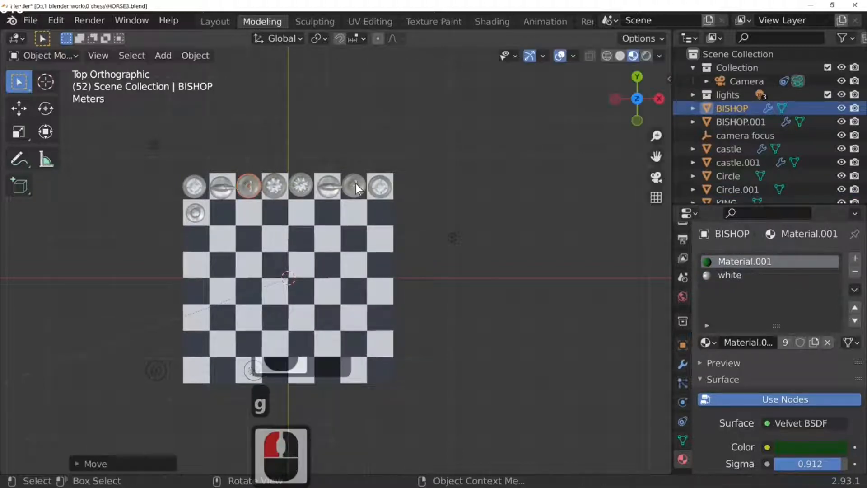
# Step: Swap the right bishop and knight so the knight stands beside the castle and the bishop beside the queen
pyautogui.click(355, 185)
pyautogui.press('g')
pyautogui.click(321, 218)
pyautogui.click(335, 188)
pyautogui.press('g')
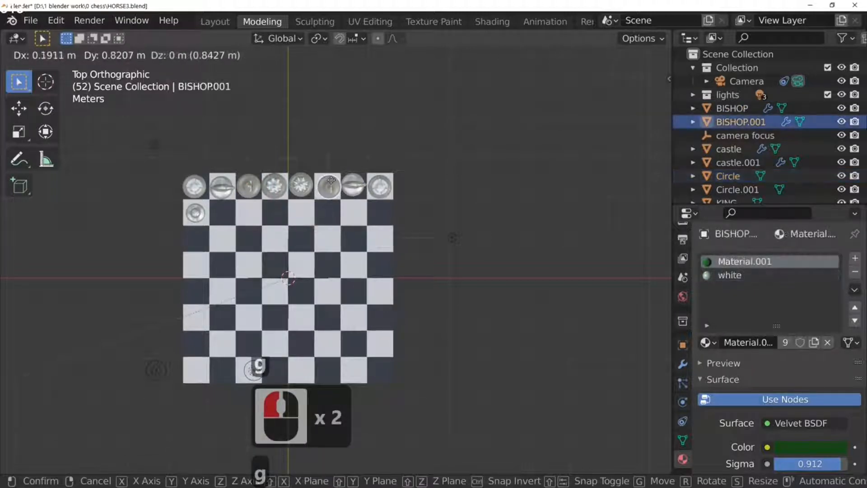
pyautogui.click(332, 179)
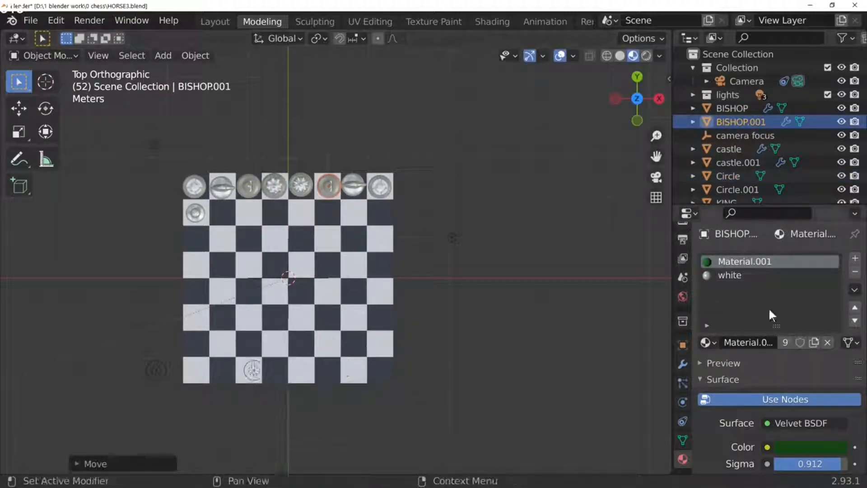
# Step: Reverse the board's checker pattern by setting the Checker Texture's Color1 to near-black and Color2 to white
pyautogui.click(345, 283)
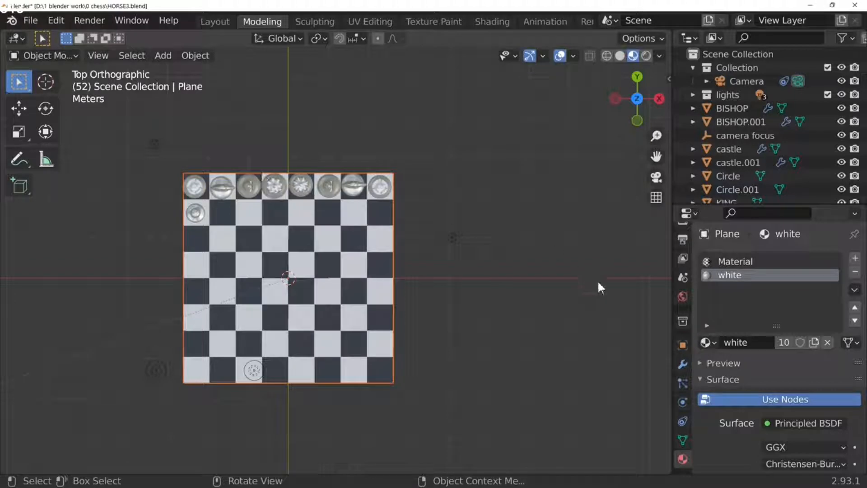
pyautogui.scroll(-20, 733, 338)
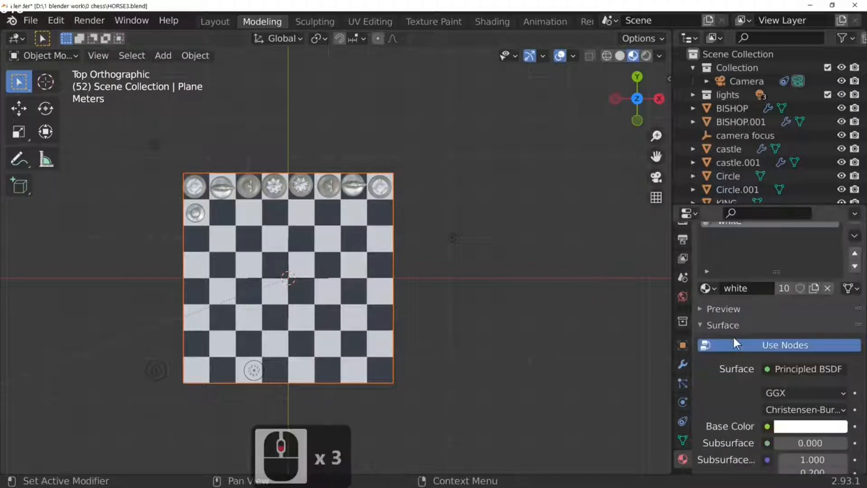
pyautogui.scroll(5, 801, 356)
pyautogui.scroll(-10, 802, 356)
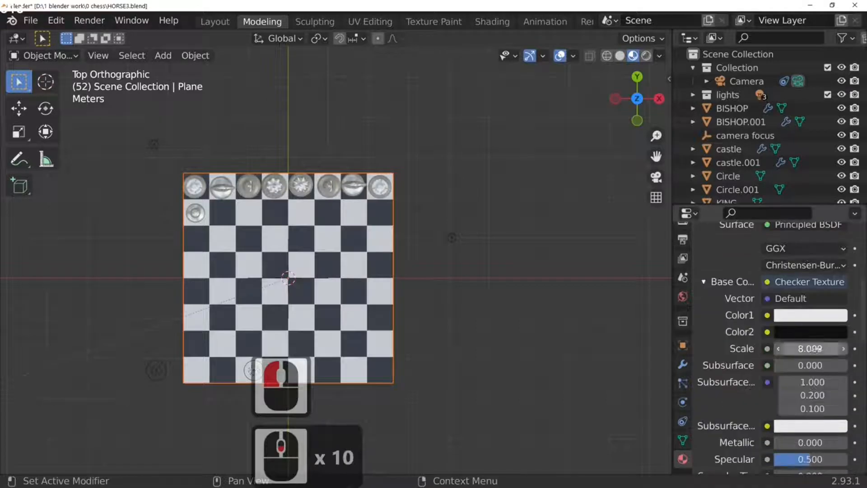
pyautogui.click(810, 316)
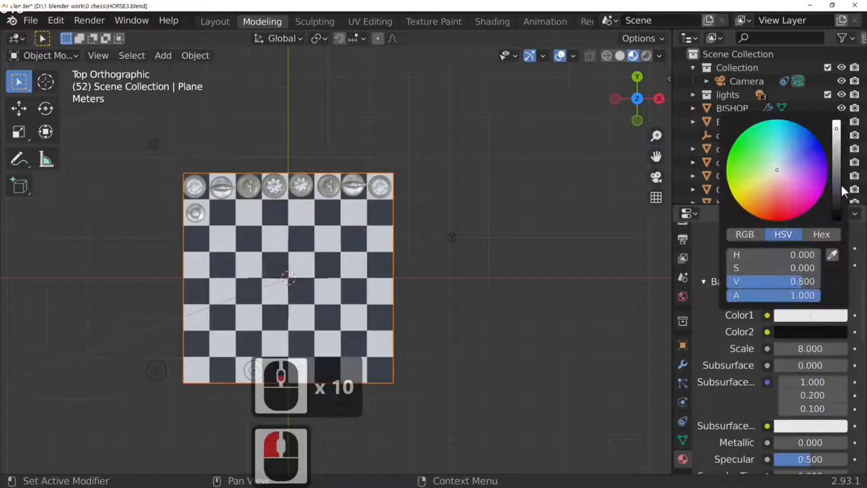
pyautogui.click(837, 217)
pyautogui.click(816, 329)
pyautogui.click(817, 330)
pyautogui.click(817, 330)
pyautogui.moveTo(815, 296); pyautogui.dragTo(866, 296)
# Step: Add an Array modifier to the pawn in front of the left castle
pyautogui.moveTo(416, 329); pyautogui.dragTo(424, 300, button='middle')
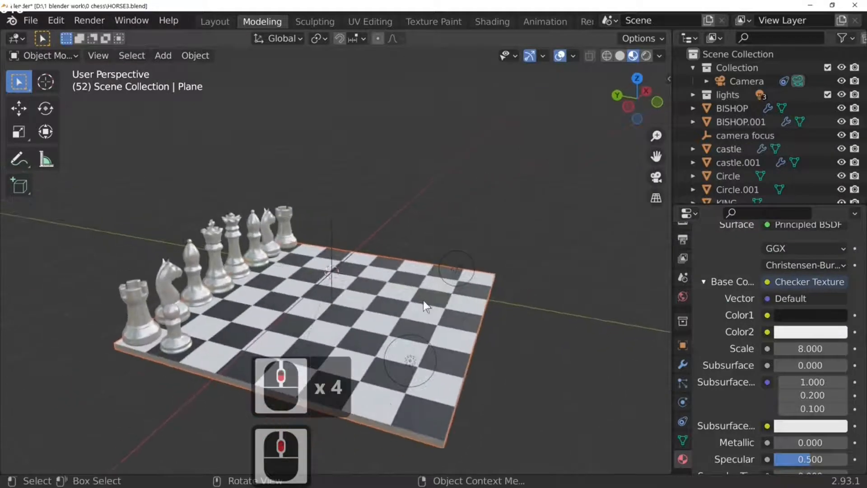
pyautogui.click(174, 337)
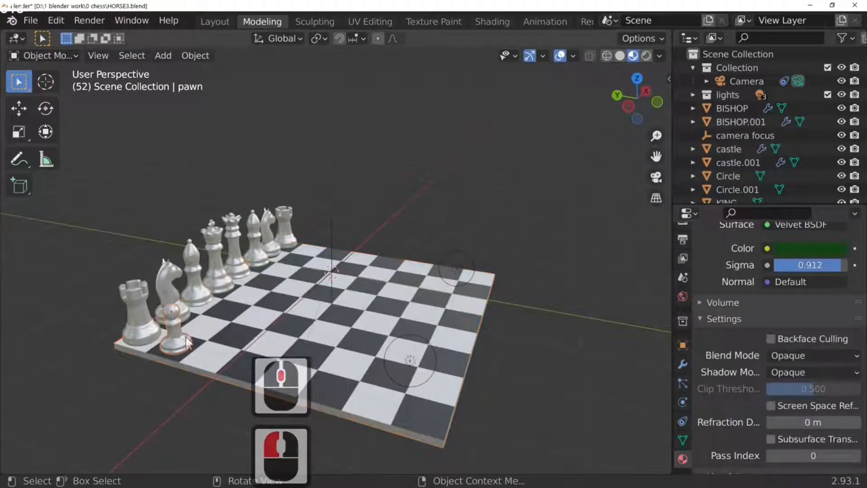
pyautogui.click(681, 364)
pyautogui.click(728, 258)
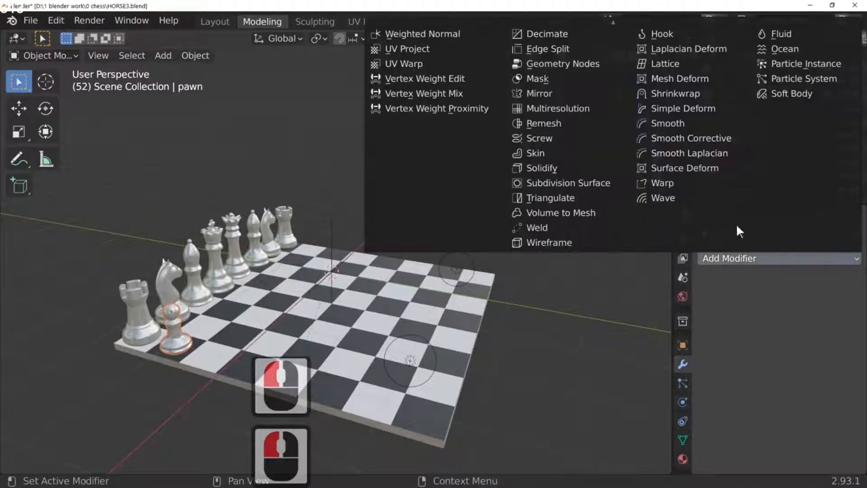
pyautogui.click(729, 258)
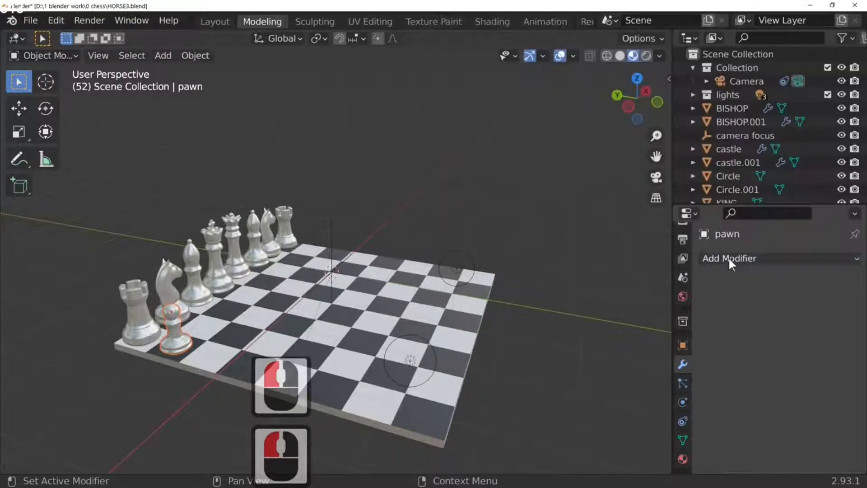
pyautogui.click(729, 259)
pyautogui.scroll(11, 577, 123)
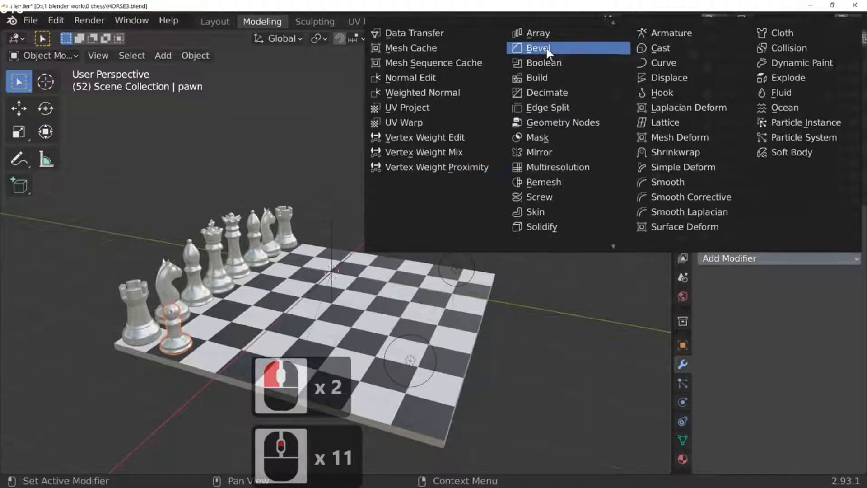
pyautogui.click(542, 34)
pyautogui.moveTo(565, 158); pyautogui.dragTo(660, 316, button='middle')
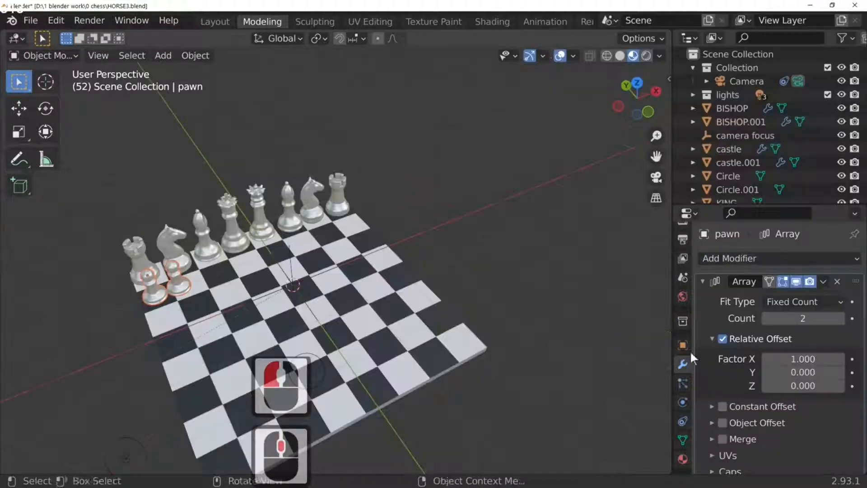
# Step: Set the pawn array's relative X offset factor to 1.4 and its count to 8
pyautogui.click(840, 360)
pyautogui.click(840, 359)
pyautogui.click(840, 359)
pyautogui.click(840, 359)
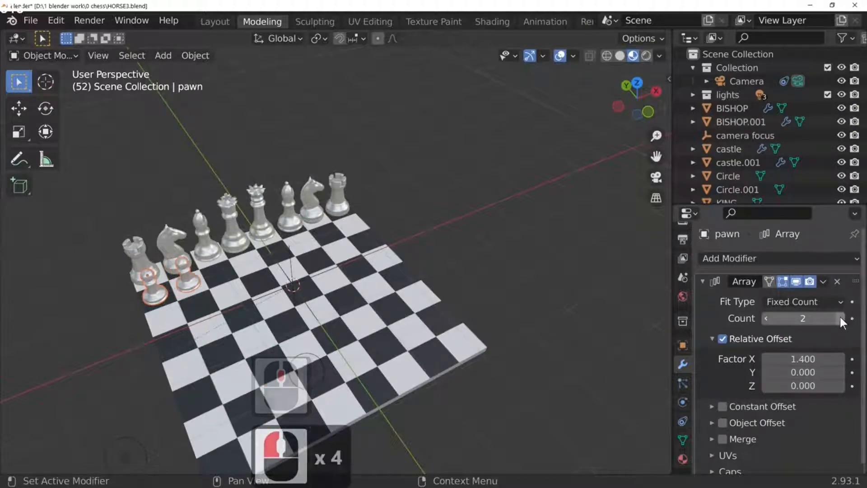
pyautogui.click(840, 318)
pyautogui.click(840, 318)
pyautogui.click(840, 318)
pyautogui.click(840, 318)
pyautogui.click(840, 318)
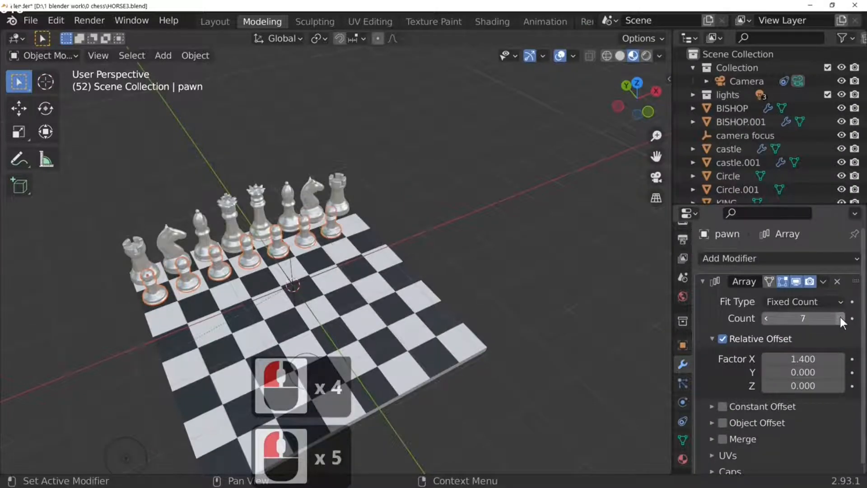
pyautogui.click(840, 318)
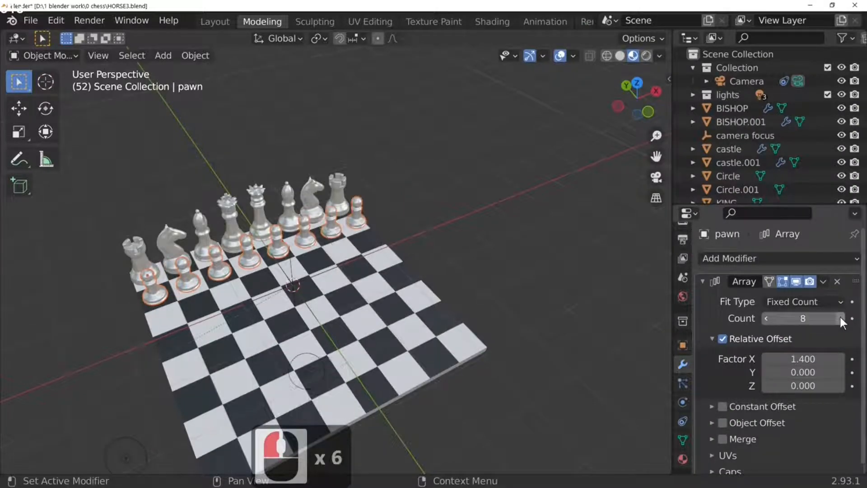
# Step: Set the pawn array's relative X offset factor to 1.35 and apply the Array modifier
pyautogui.click(766, 359)
pyautogui.click(802, 359)
pyautogui.write('1.35')
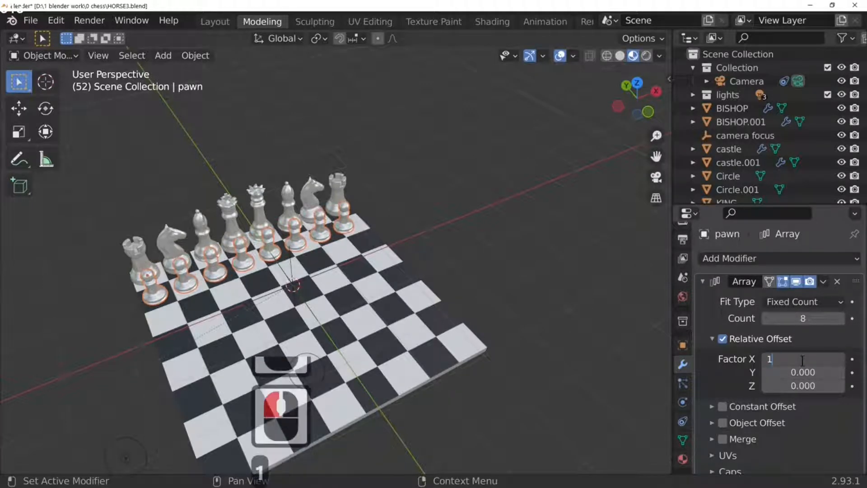
pyautogui.press('Return')
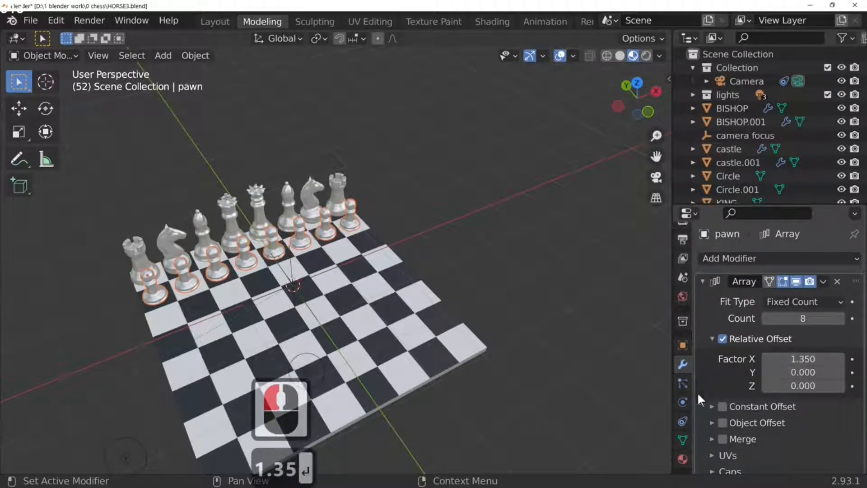
pyautogui.moveTo(470, 357); pyautogui.dragTo(632, 335, button='middle')
pyautogui.click(824, 281)
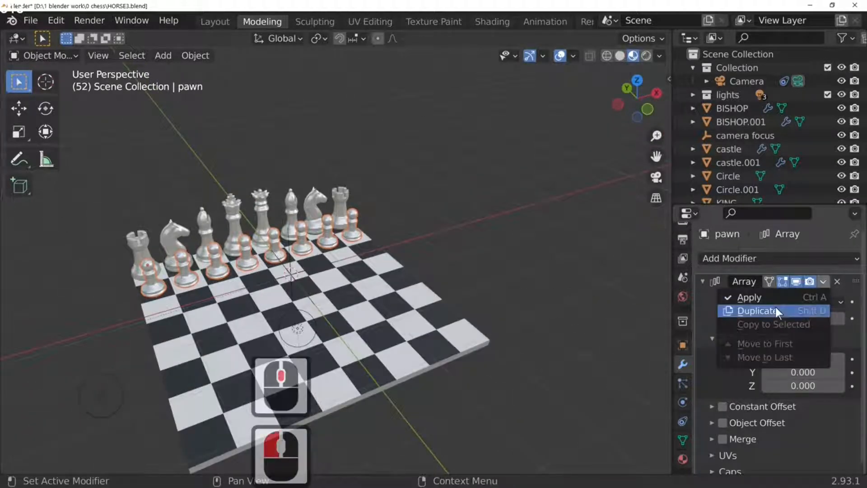
pyautogui.click(753, 298)
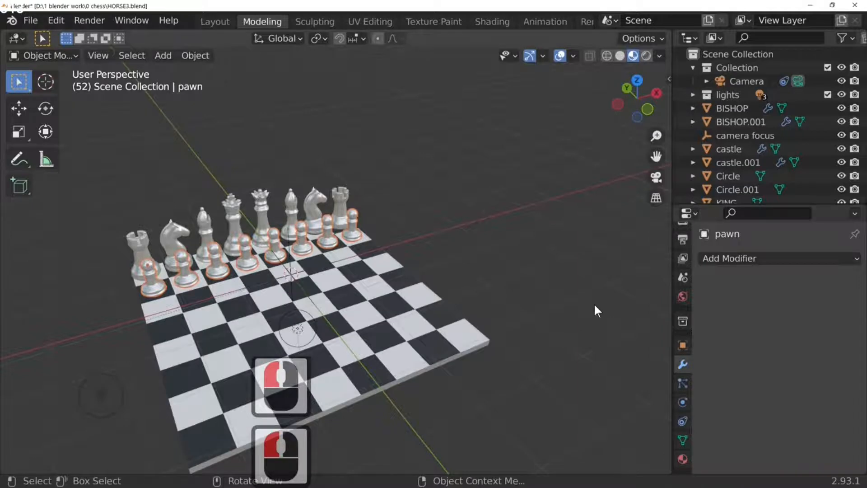
# Step: Separate the whole pawn mesh by loose parts into individual pawn objects and return to Object Mode
pyautogui.press('Tab')
pyautogui.press('a')
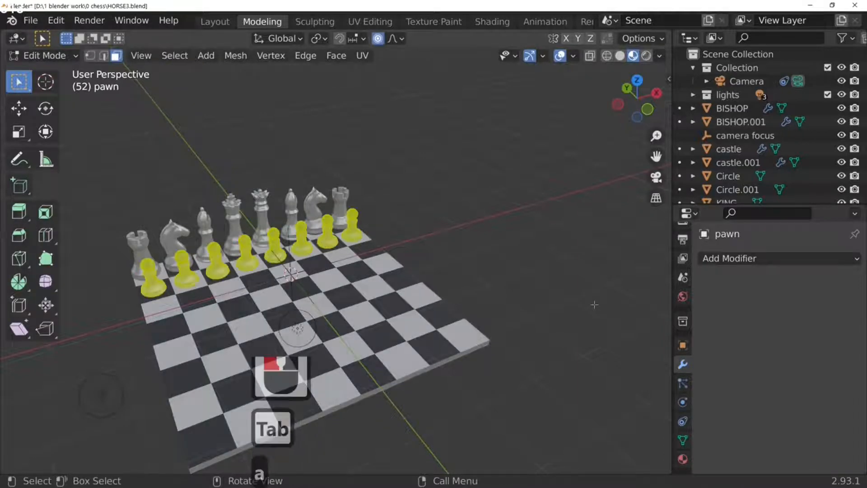
pyautogui.press('p')
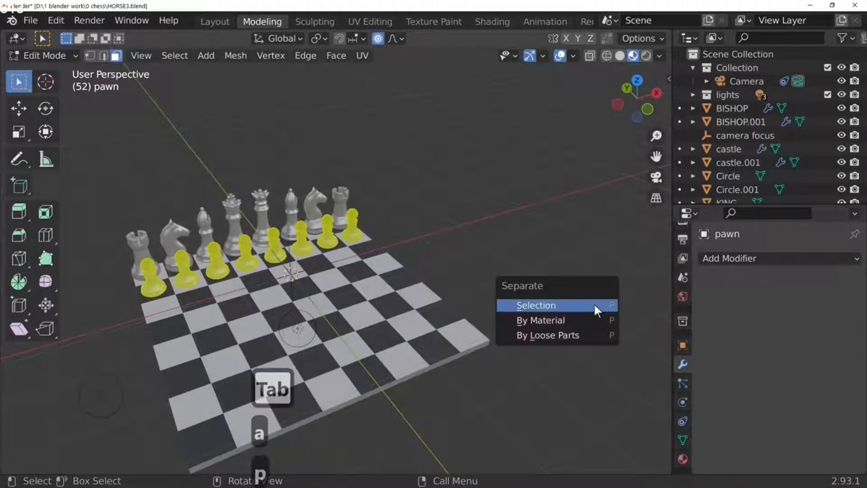
pyautogui.click(592, 329)
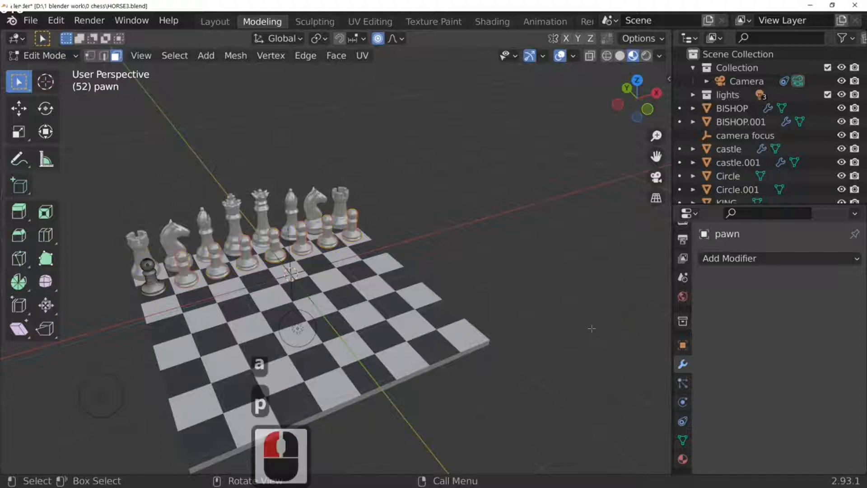
pyautogui.press('Tab')
pyautogui.moveTo(591, 329); pyautogui.dragTo(386, 298, button='middle')
pyautogui.click(385, 298)
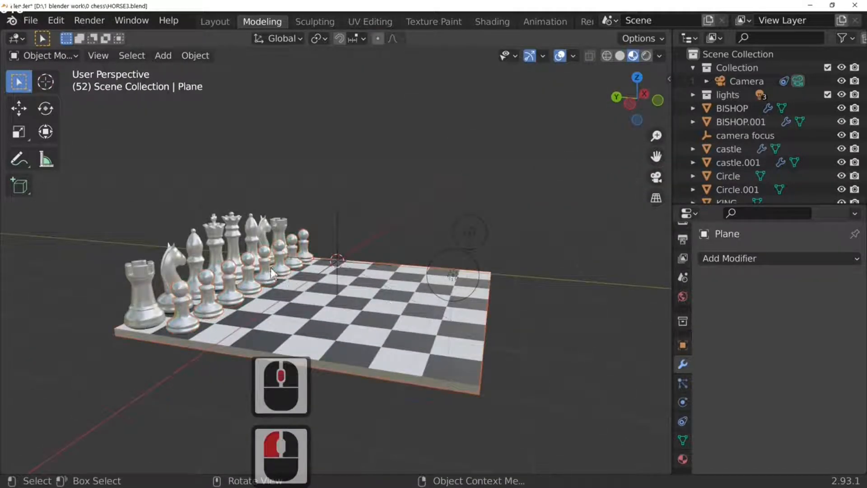
pyautogui.click(270, 270)
pyautogui.moveTo(270, 270); pyautogui.dragTo(297, 215, button='middle')
pyautogui.scroll(4, 247, 278)
pyautogui.click(291, 182)
pyautogui.scroll(-3, 254, 200)
# Step: Select all eight pawns and all eight back-row pieces, and set each object's origin to its geometry
pyautogui.click(113, 266)
pyautogui.keyDown('shift'); pyautogui.click(154, 260); pyautogui.keyUp('shift')
pyautogui.keyDown('shift'); pyautogui.click(197, 253); pyautogui.keyUp('shift')
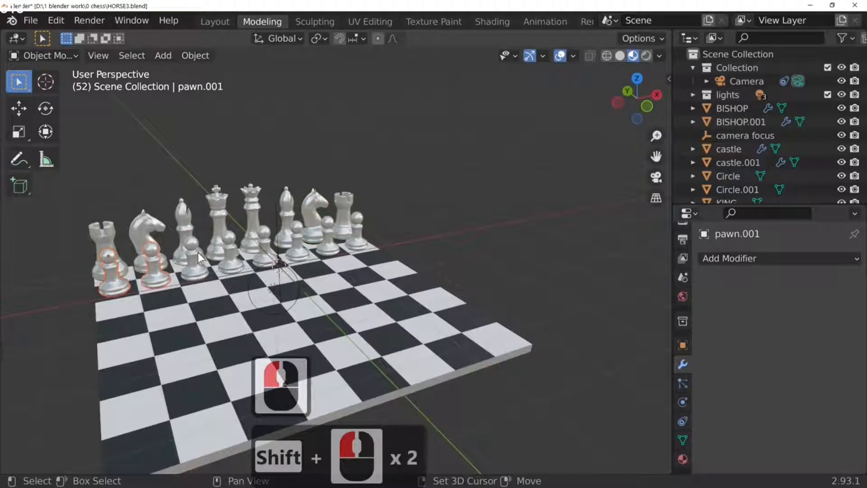
pyautogui.keyDown('shift'); pyautogui.click(227, 248); pyautogui.keyUp('shift')
pyautogui.keyDown('shift'); pyautogui.click(264, 240); pyautogui.keyUp('shift')
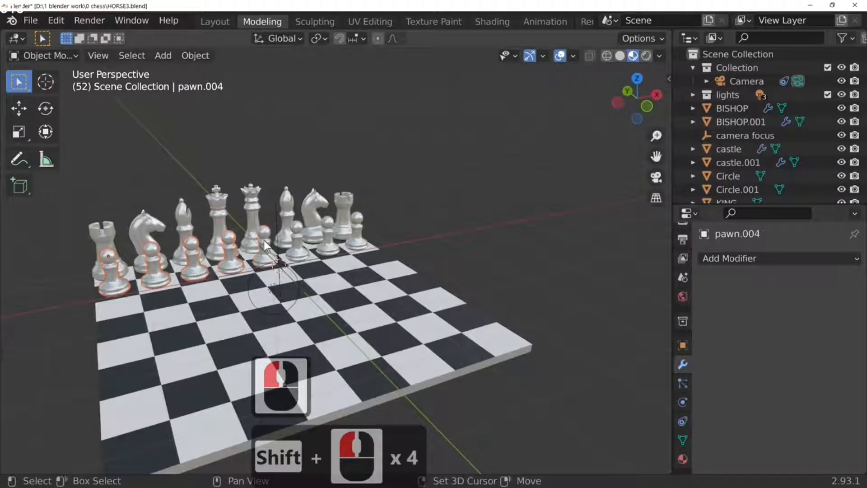
pyautogui.keyDown('shift'); pyautogui.click(296, 235); pyautogui.keyUp('shift')
pyautogui.keyDown('shift'); pyautogui.click(326, 230); pyautogui.keyUp('shift')
pyautogui.keyDown('shift'); pyautogui.click(357, 226); pyautogui.keyUp('shift')
pyautogui.keyDown('shift'); pyautogui.click(340, 205); pyautogui.keyUp('shift')
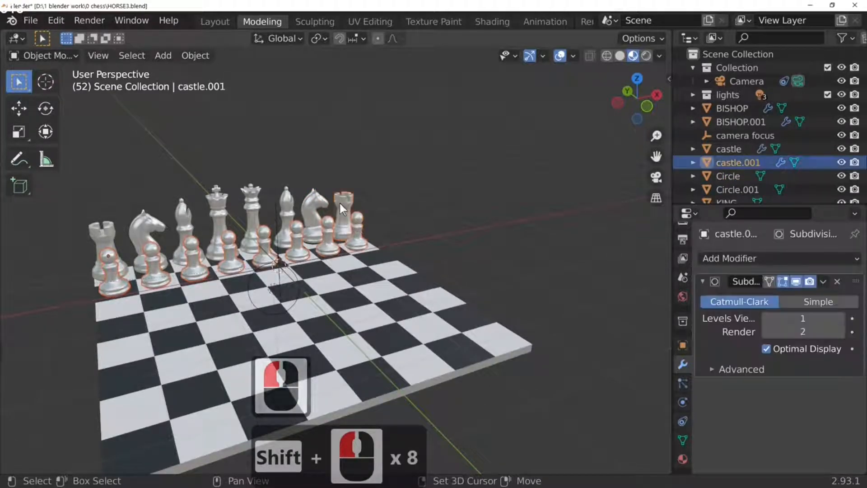
pyautogui.keyDown('shift'); pyautogui.click(312, 204); pyautogui.keyUp('shift')
pyautogui.keyDown('shift'); pyautogui.moveTo(282, 199); pyautogui.dragTo(252, 201); pyautogui.keyUp('shift')
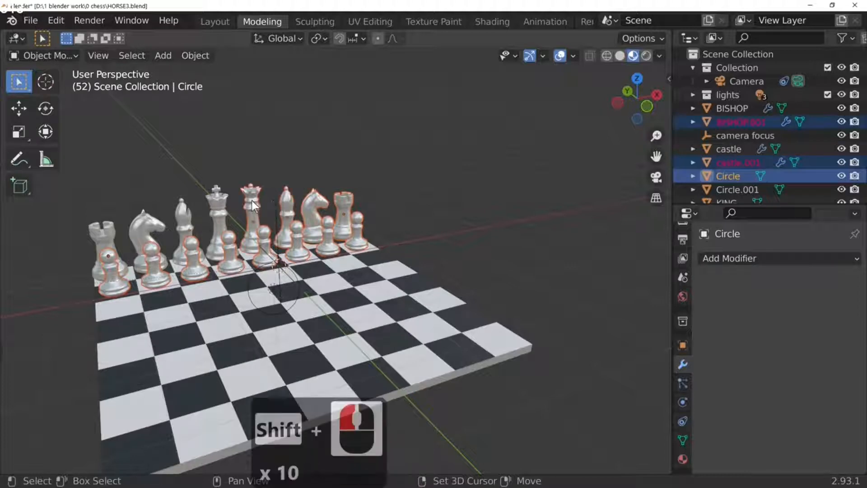
pyautogui.keyDown('shift'); pyautogui.click(252, 203); pyautogui.keyUp('shift')
pyautogui.keyDown('shift'); pyautogui.click(216, 211); pyautogui.keyUp('shift')
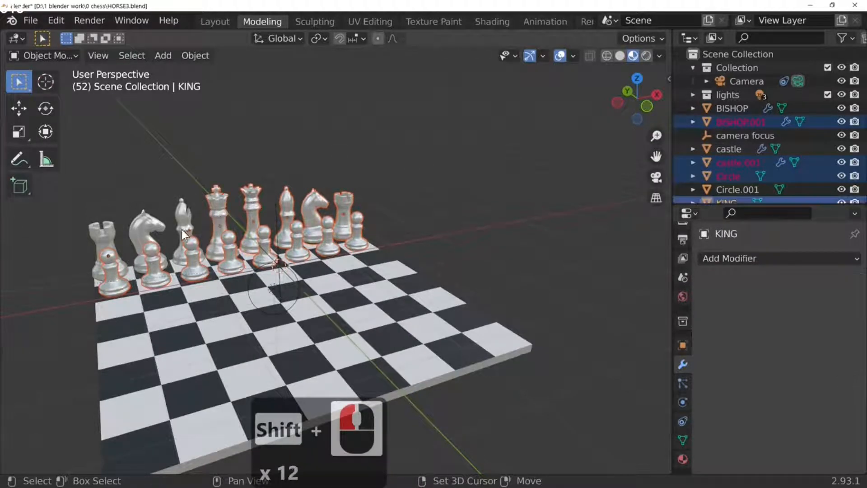
pyautogui.keyDown('shift'); pyautogui.click(183, 225); pyautogui.keyUp('shift')
pyautogui.keyDown('shift'); pyautogui.click(137, 233); pyautogui.keyUp('shift')
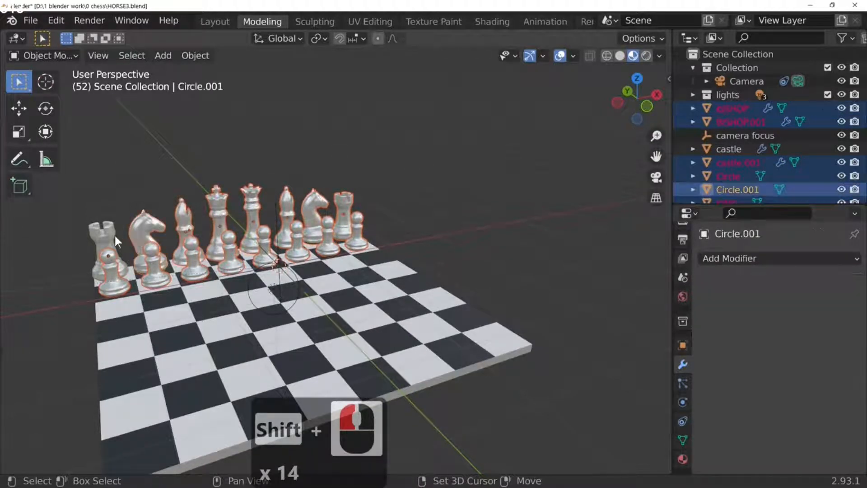
pyautogui.keyDown('shift'); pyautogui.click(106, 235); pyautogui.keyUp('shift')
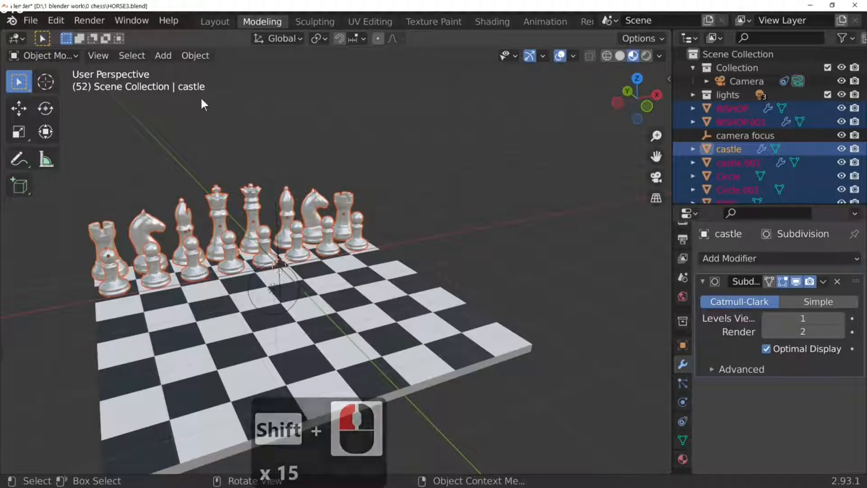
pyautogui.click(194, 56)
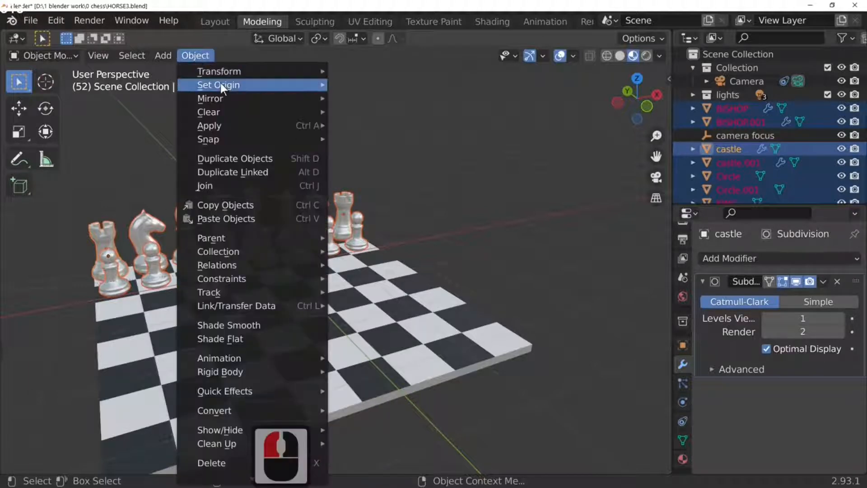
pyautogui.moveTo(221, 82)
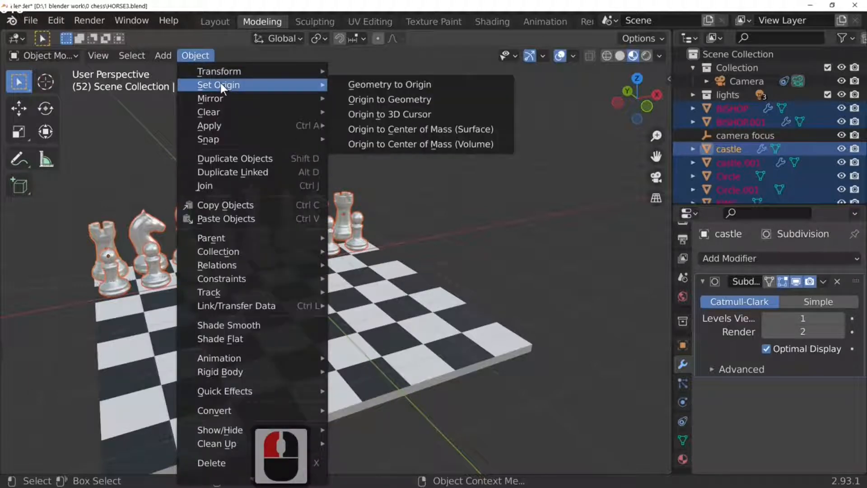
pyautogui.click(422, 99)
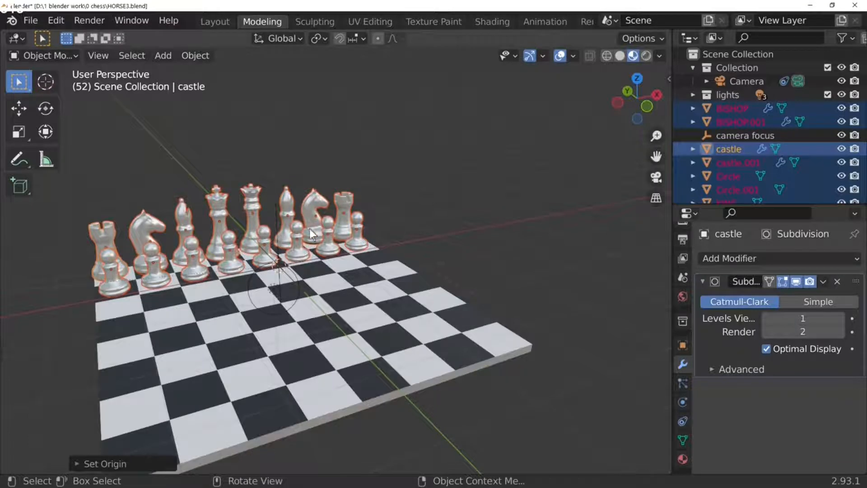
# Step: Duplicate the sixteen selected pieces in place and rotate the duplicates 180° about the global Z axis
pyautogui.moveTo(309, 229); pyautogui.dragTo(383, 221, button='middle')
pyautogui.press('shift')
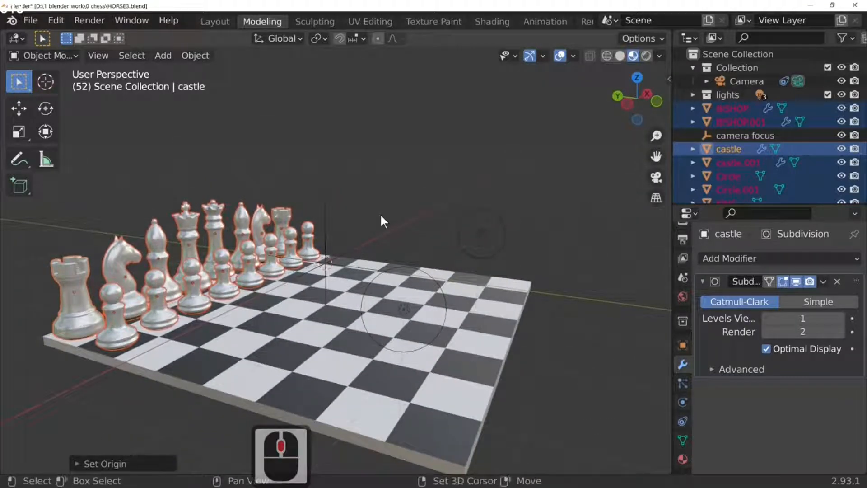
pyautogui.hotkey('shift', 'd')
pyautogui.press('r')
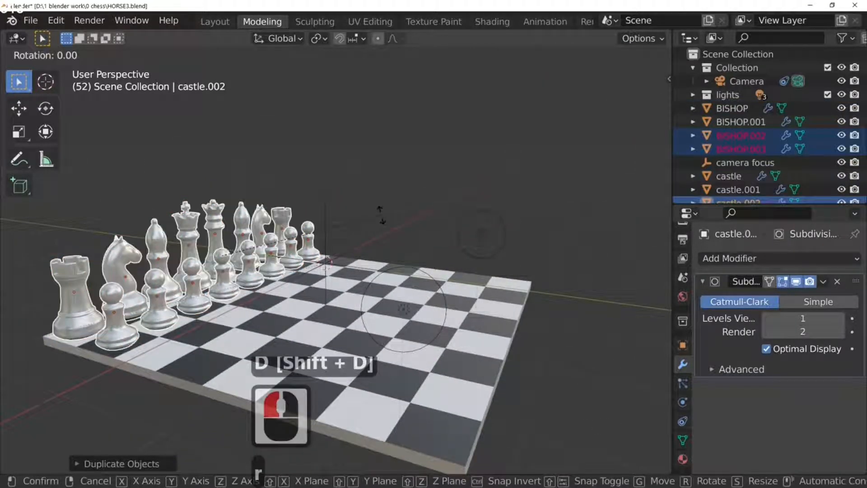
pyautogui.write('z180')
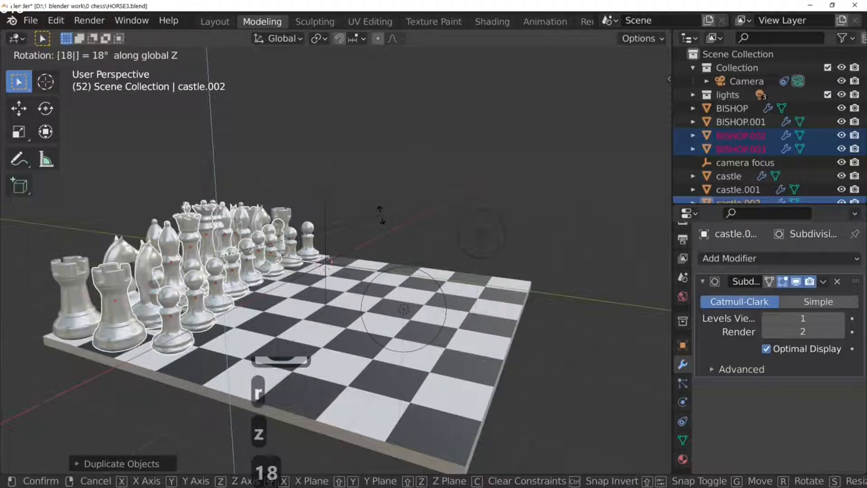
pyautogui.press('Return')
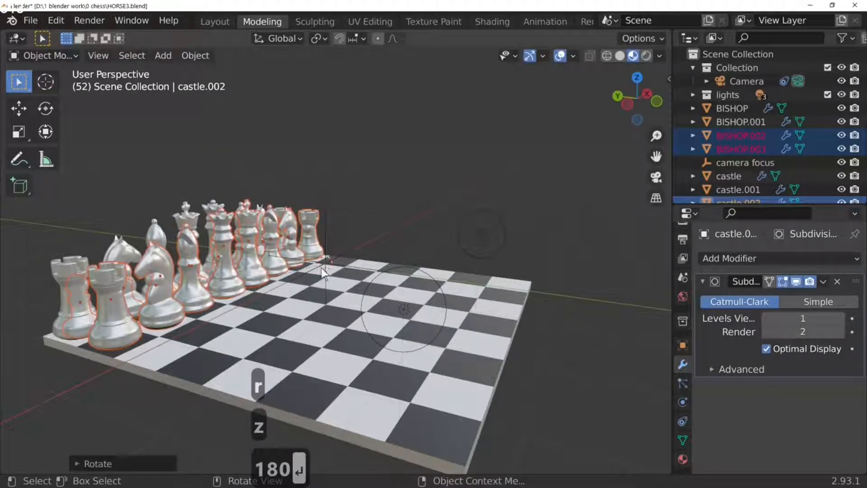
# Step: Move the sixteen duplicated pieces about -3.9 m along the global Y axis to the opposite side of the board
pyautogui.press('g')
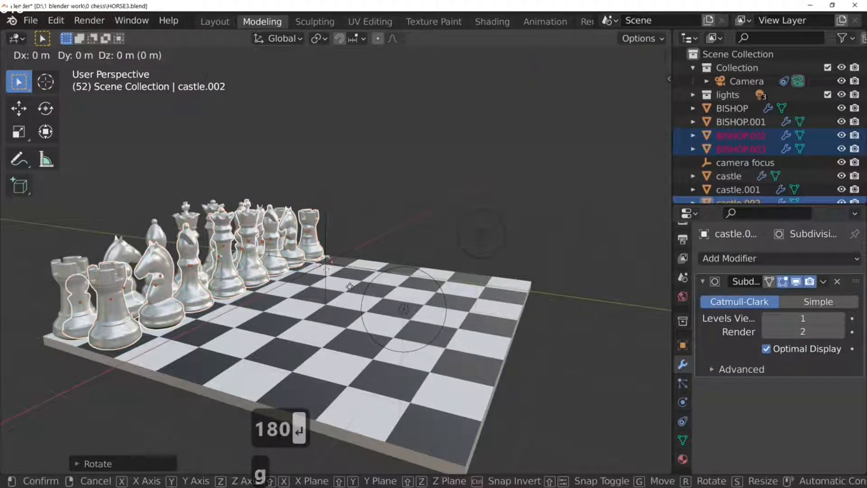
pyautogui.press('y')
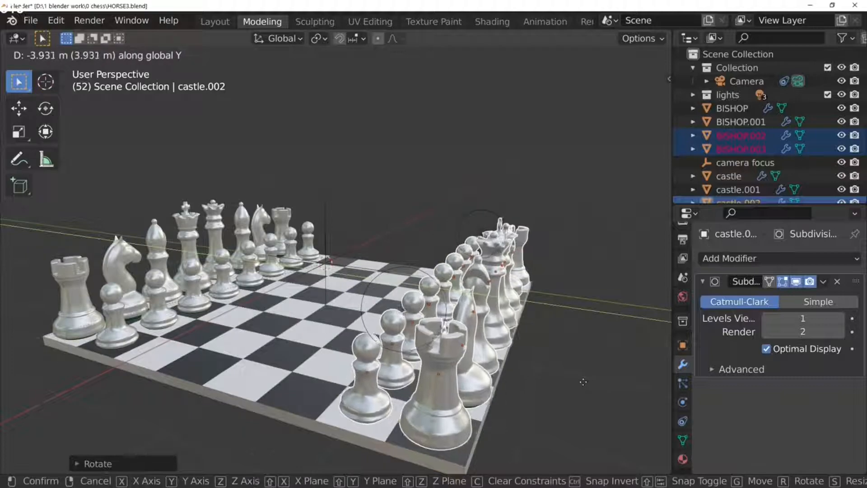
pyautogui.click(580, 373)
pyautogui.moveTo(580, 373); pyautogui.dragTo(530, 309, button='middle')
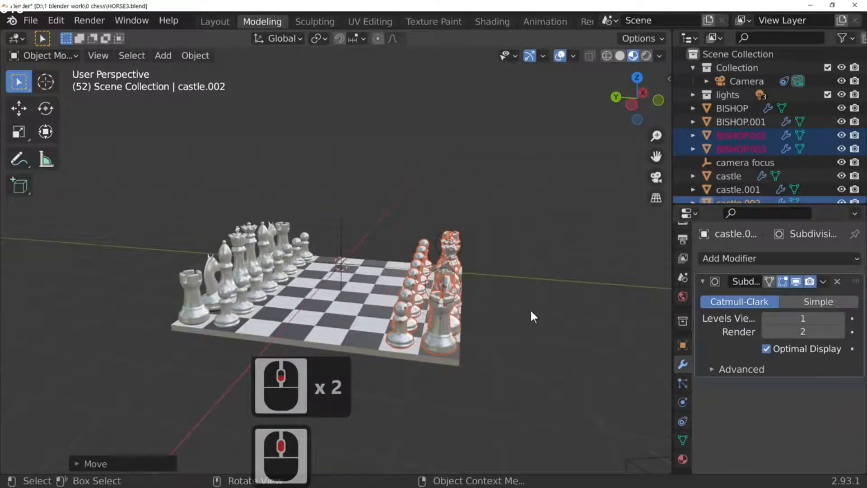
# Step: Examine the placement of both sides' pieces from the camera view, at close range and from a distance
pyautogui.press('KP_0')
pyautogui.middleClick(524, 297)
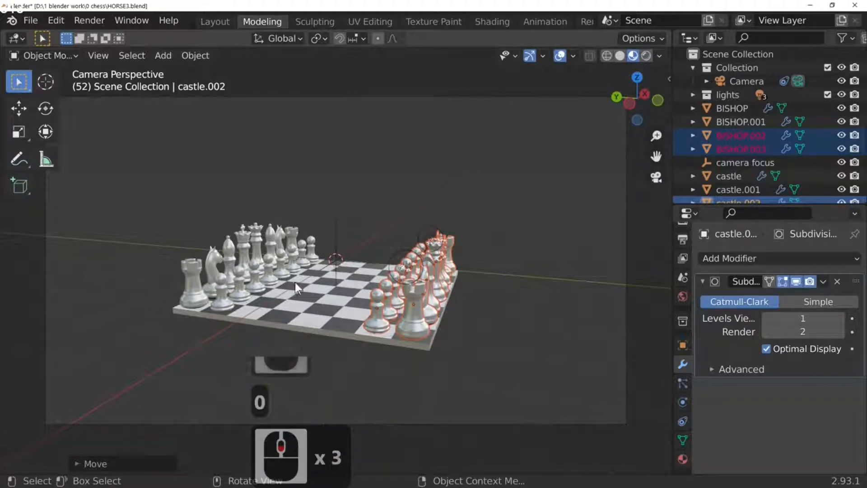
pyautogui.moveTo(443, 313); pyautogui.dragTo(532, 328, button='middle')
pyautogui.scroll(3, 467, 339)
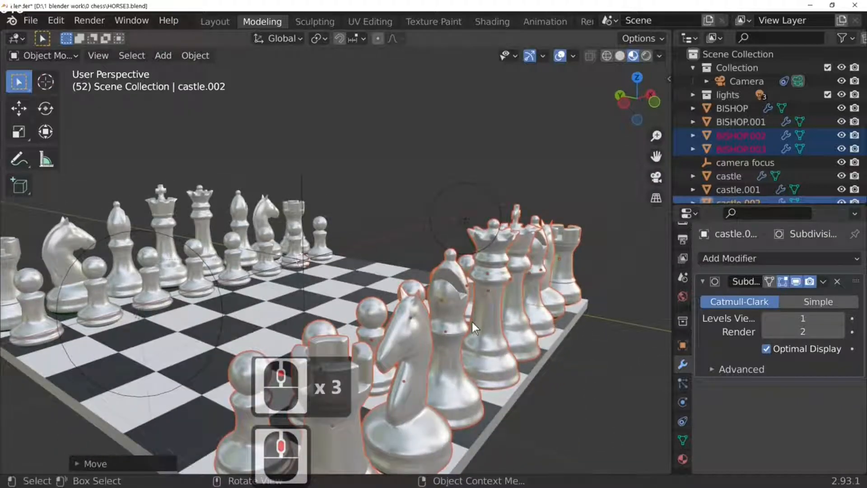
pyautogui.moveTo(473, 322); pyautogui.dragTo(517, 297, button='middle')
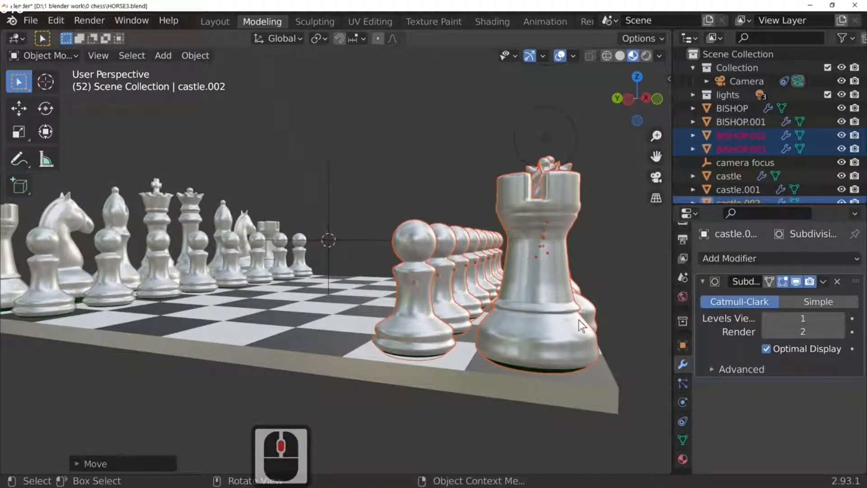
pyautogui.scroll(11, 691, 355)
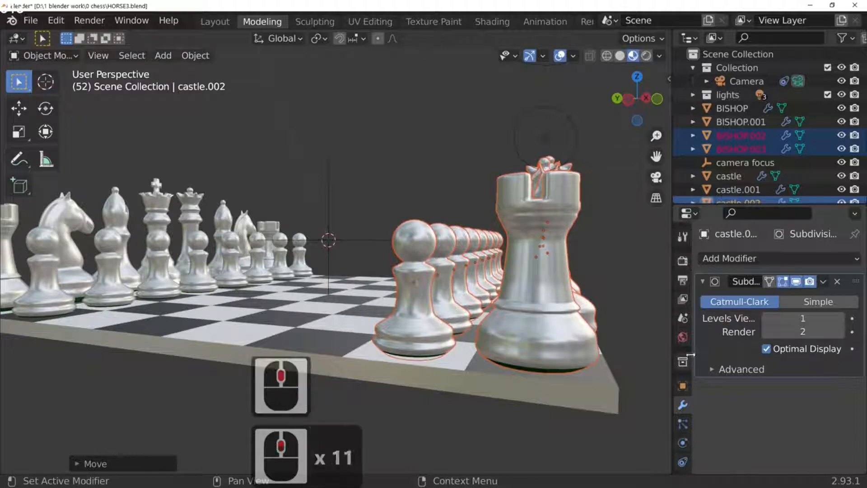
pyautogui.moveTo(533, 312); pyautogui.dragTo(555, 315, button='middle')
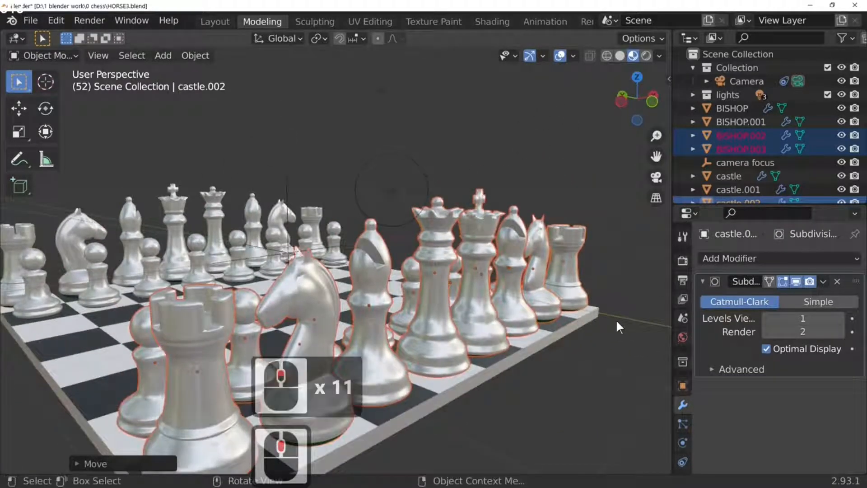
pyautogui.scroll(-5, 616, 319)
pyautogui.moveTo(613, 327); pyautogui.dragTo(624, 348, button='middle')
pyautogui.scroll(-12, 684, 348)
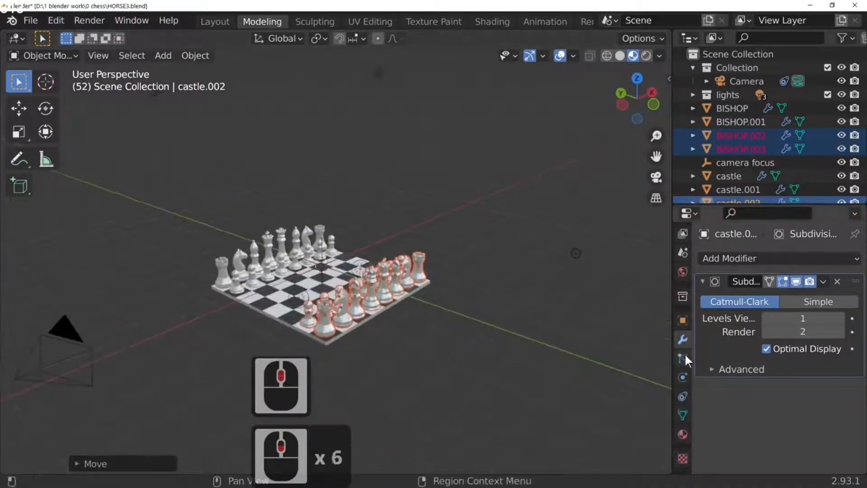
# Step: Add a new material slot with a new material to the active duplicated rook
pyautogui.click(682, 434)
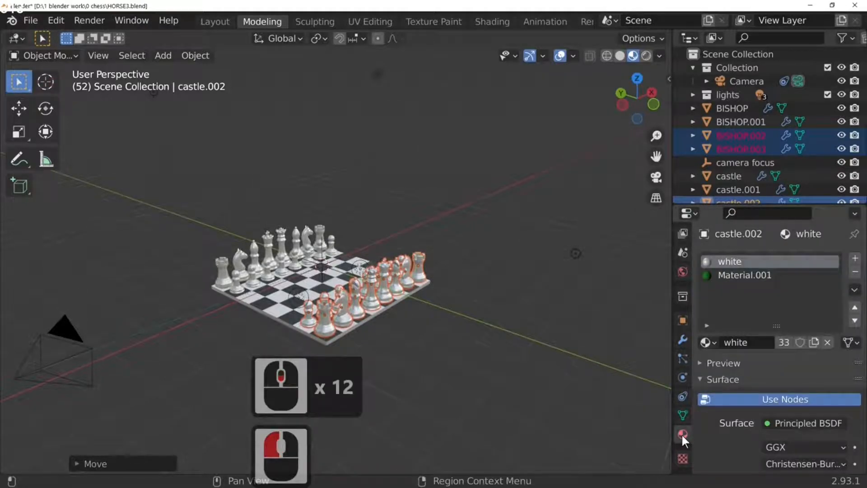
pyautogui.click(855, 261)
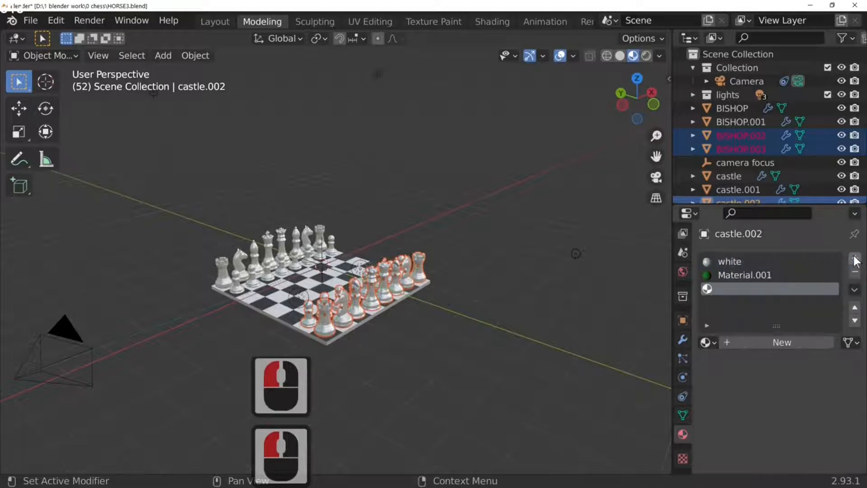
pyautogui.click(705, 342)
pyautogui.click(746, 342)
# Step: Set the new material's base color to black, metallic to 0.750 and roughness to 0.043
pyautogui.scroll(-9, 765, 408)
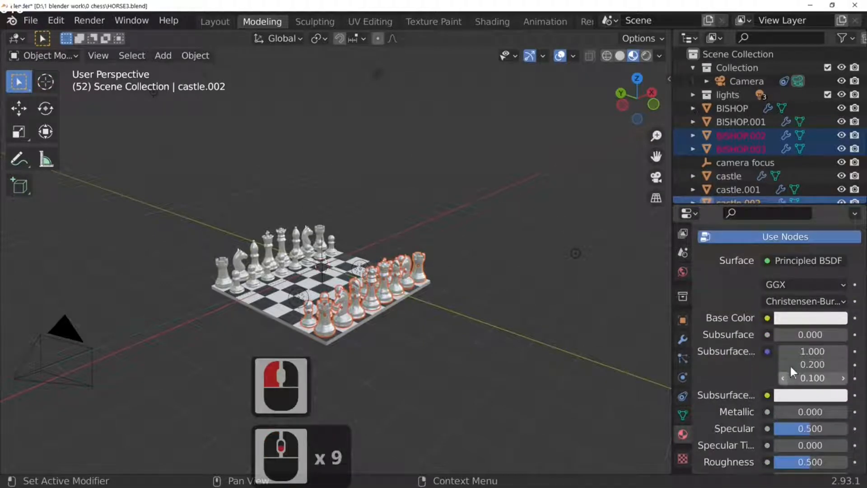
pyautogui.click(802, 318)
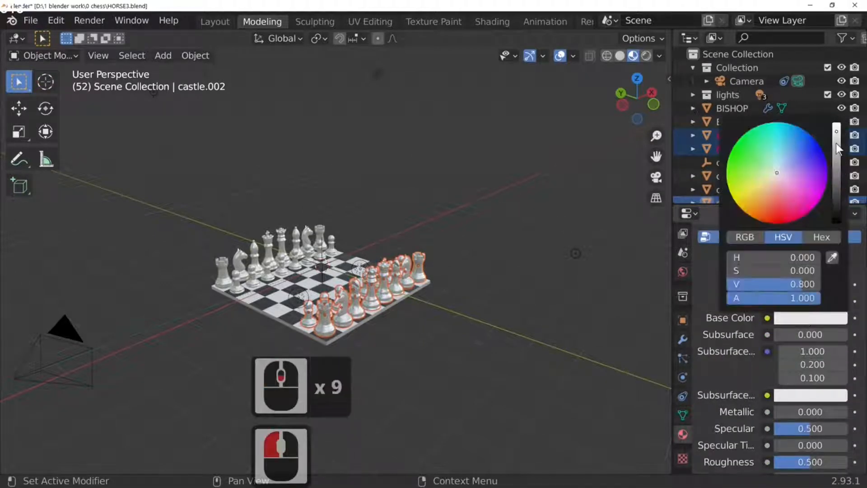
pyautogui.moveTo(836, 143); pyautogui.dragTo(837, 221)
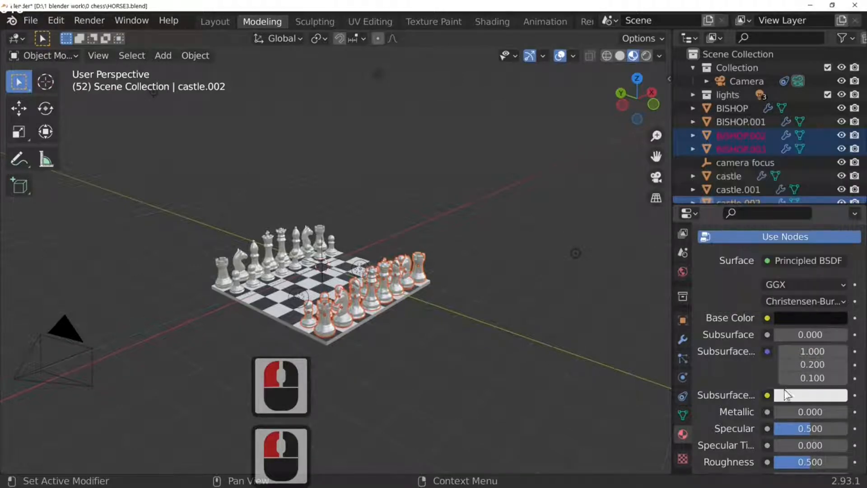
pyautogui.moveTo(787, 412); pyautogui.dragTo(775, 389)
pyautogui.scroll(-4, 816, 415)
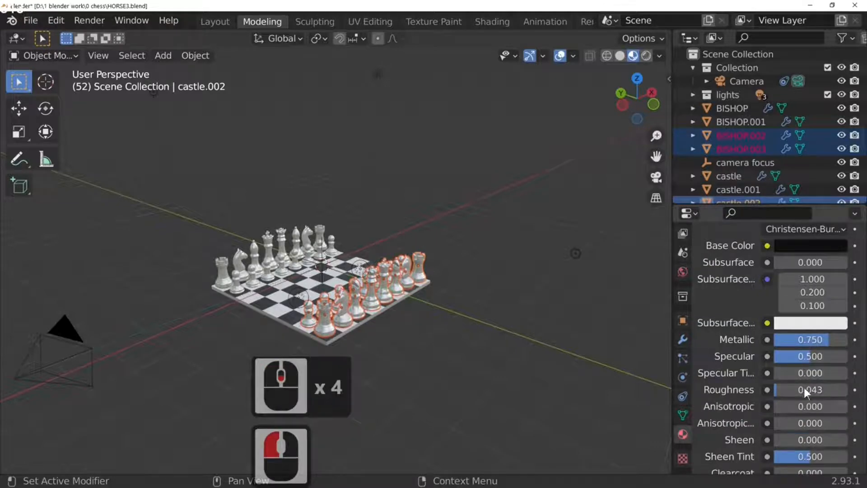
pyautogui.scroll(-2, 802, 447)
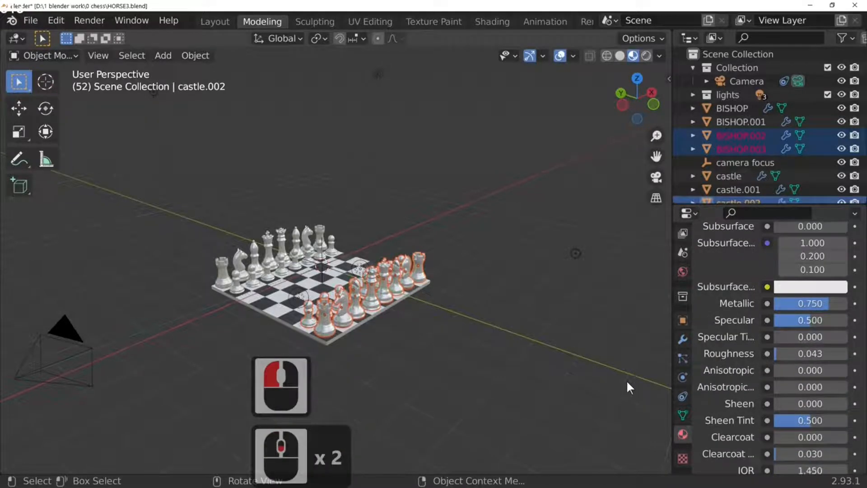
pyautogui.scroll(16, 773, 274)
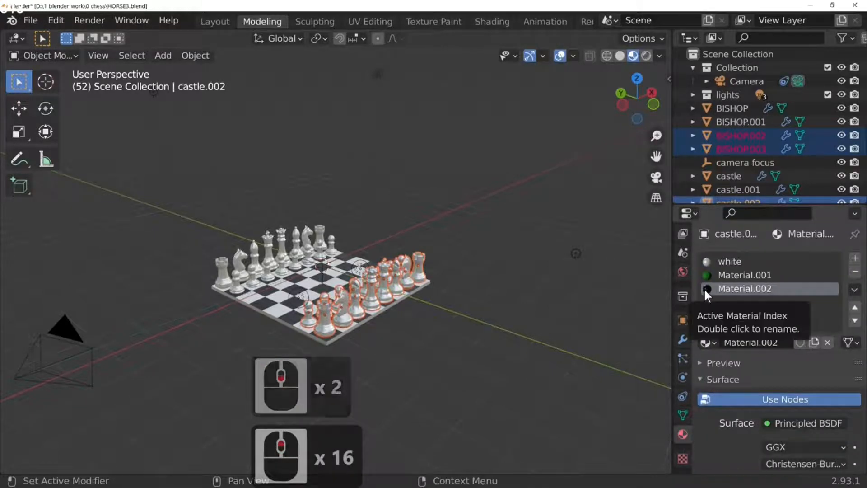
# Step: Join all sixteen duplicated pieces into a single object
pyautogui.moveTo(451, 290); pyautogui.dragTo(460, 279, button='middle')
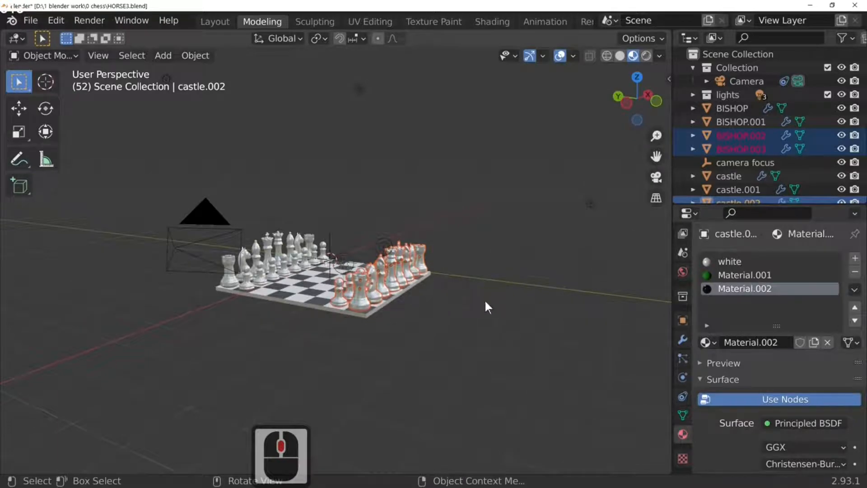
pyautogui.rightClick(390, 262)
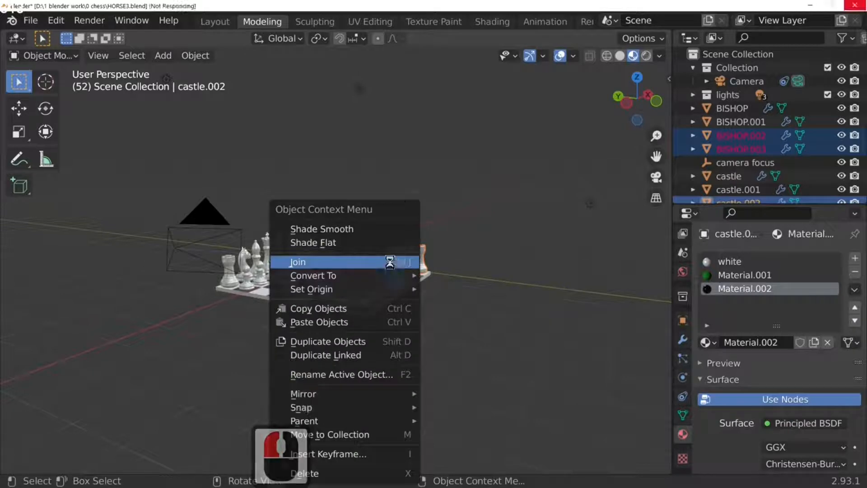
pyautogui.click(389, 262)
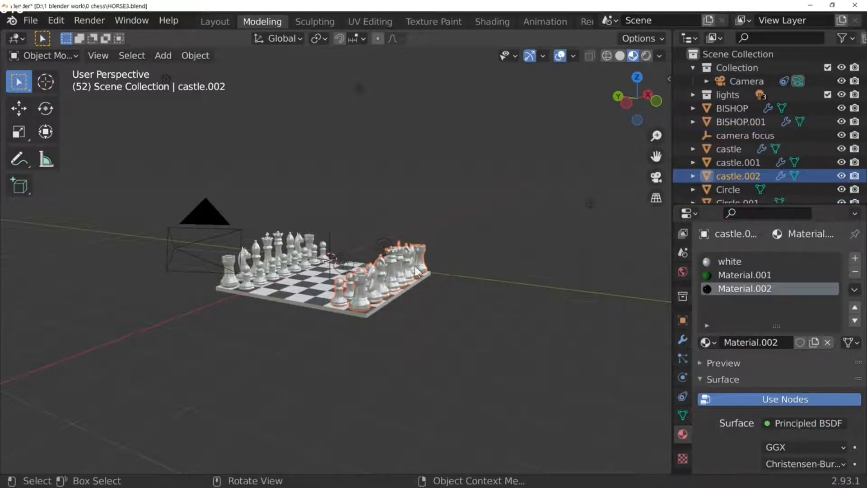
# Step: Replace the white material in the joined pieces' first slot with the black Material.002
pyautogui.scroll(4, 487, 308)
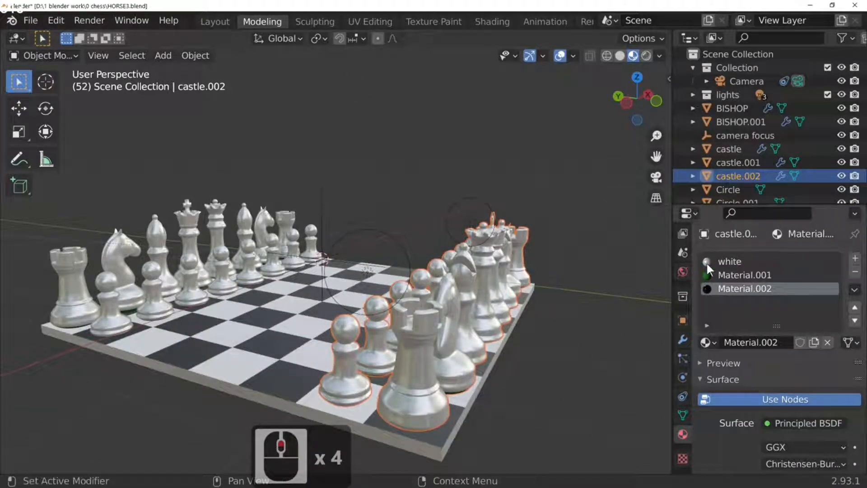
pyautogui.click(737, 263)
pyautogui.click(705, 343)
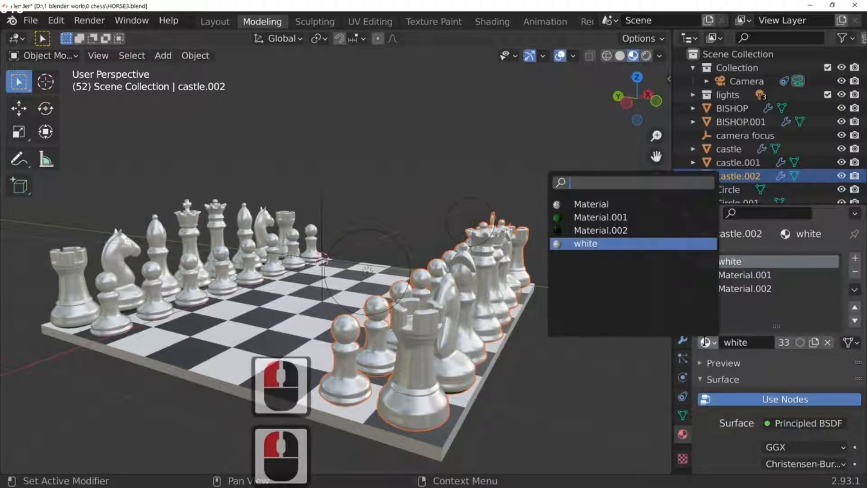
pyautogui.click(604, 232)
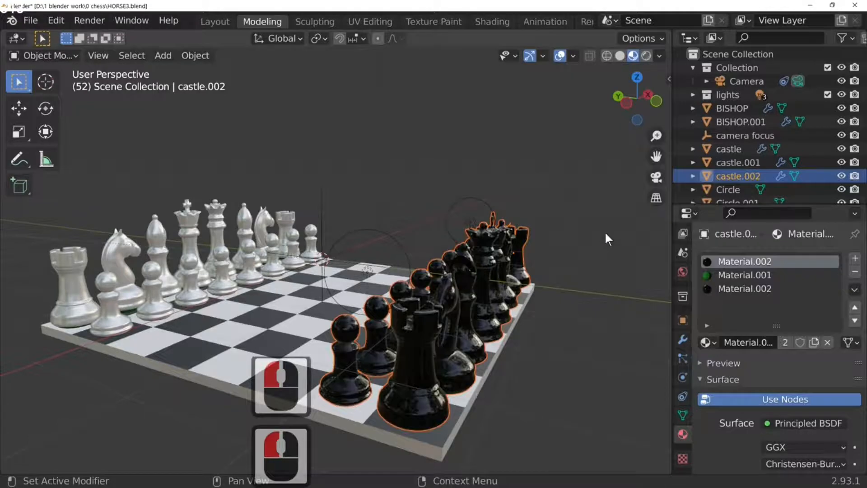
# Step: Rename the first slot's material to black and remove the duplicate third slot
pyautogui.doubleClick(741, 261)
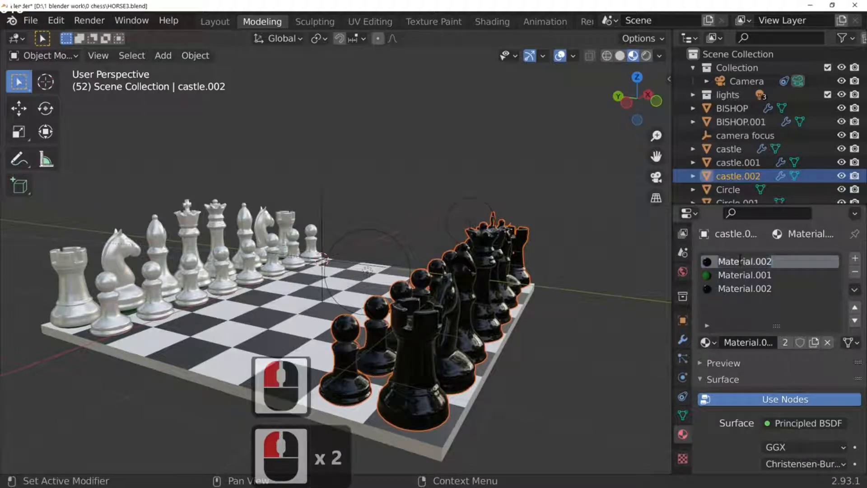
pyautogui.write('blacl')
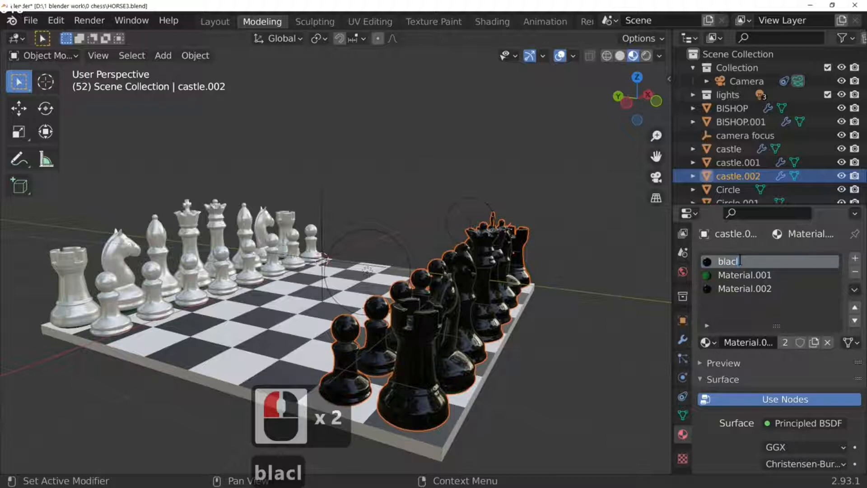
pyautogui.press('BackSpace')
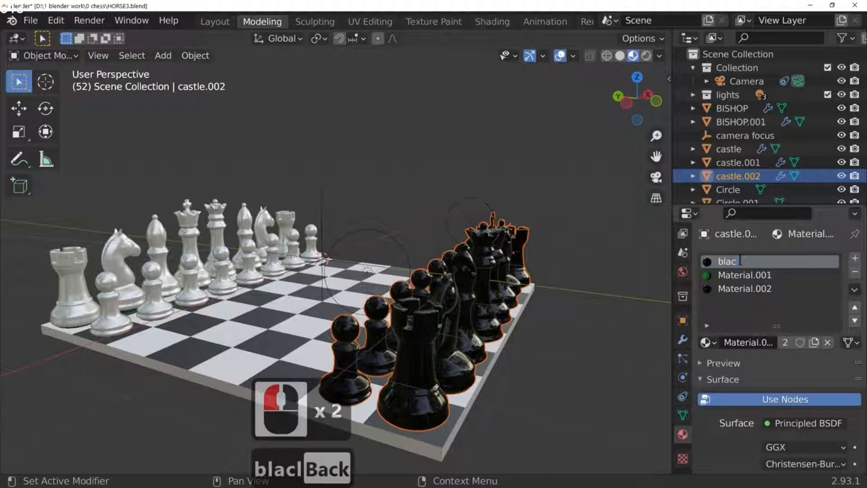
pyautogui.write('k')
pyautogui.click(791, 308)
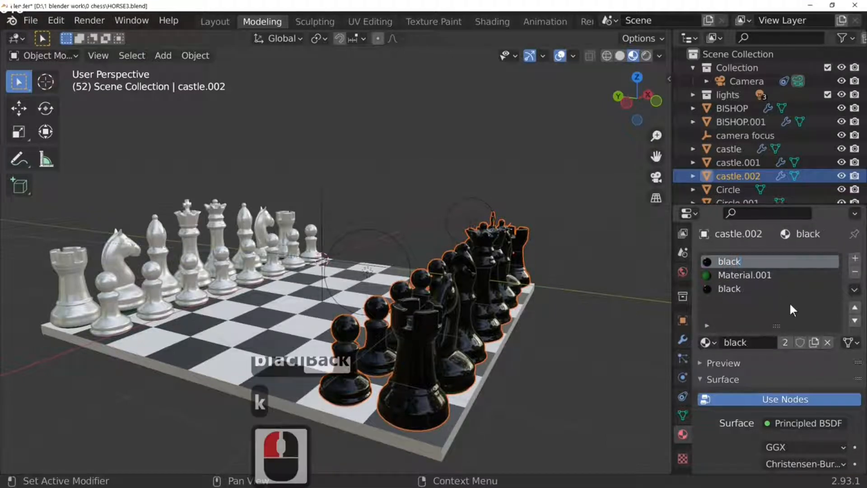
pyautogui.click(729, 288)
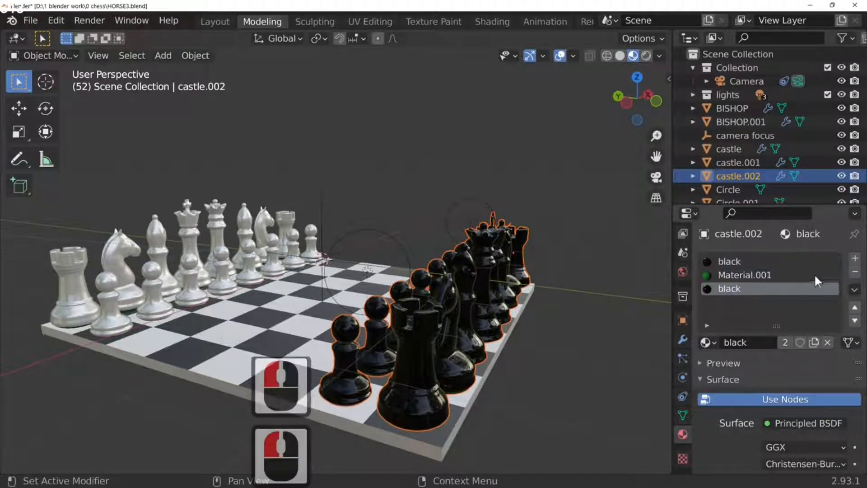
pyautogui.click(855, 272)
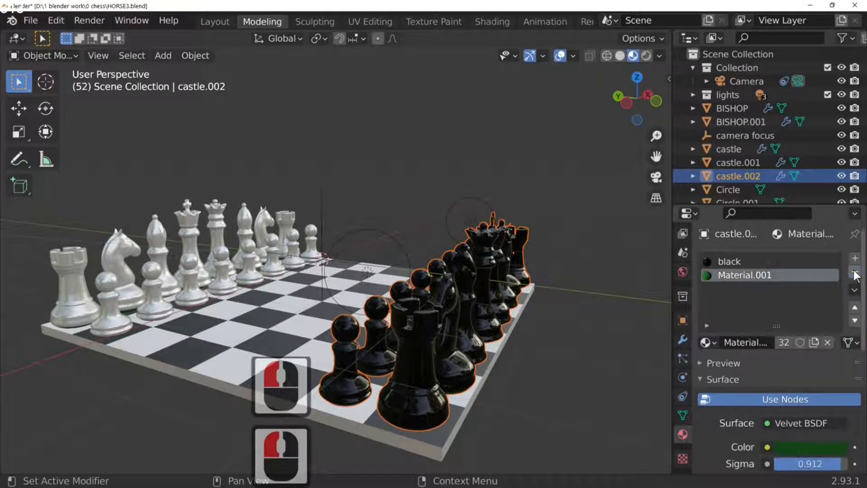
# Step: Check the black pieces' placement on the board from a low angle, through the camera and from directly above
pyautogui.moveTo(540, 310); pyautogui.dragTo(557, 273, button='middle')
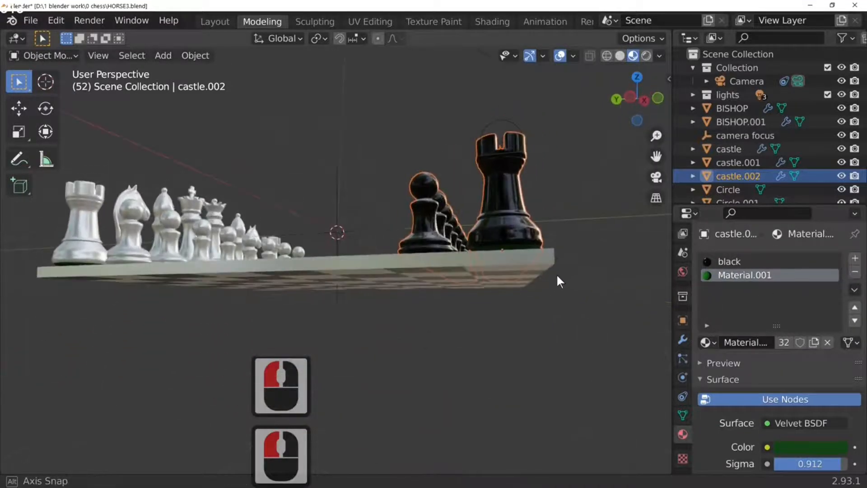
pyautogui.moveTo(505, 238); pyautogui.dragTo(466, 255, button='middle')
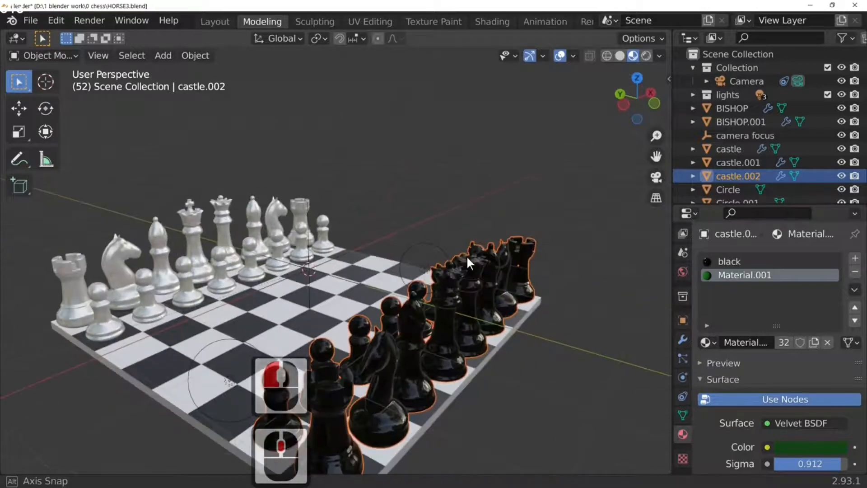
pyautogui.press('KP_0')
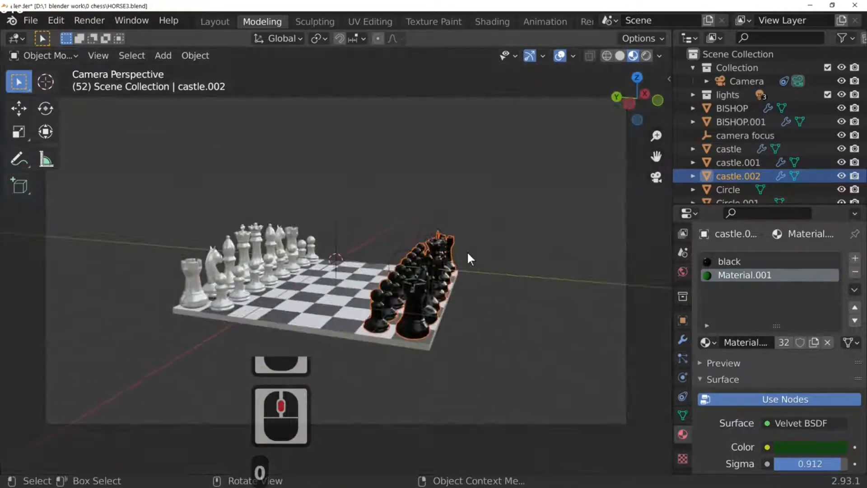
pyautogui.moveTo(467, 251); pyautogui.dragTo(466, 264, button='middle')
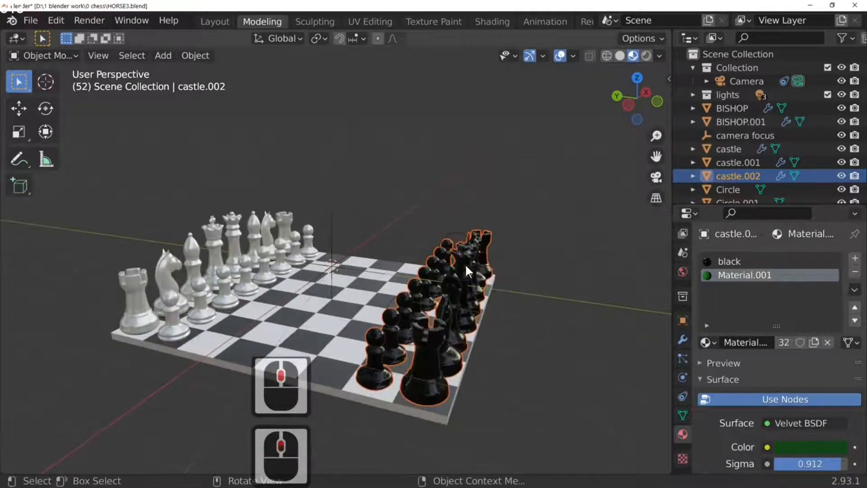
pyautogui.press('KP_7')
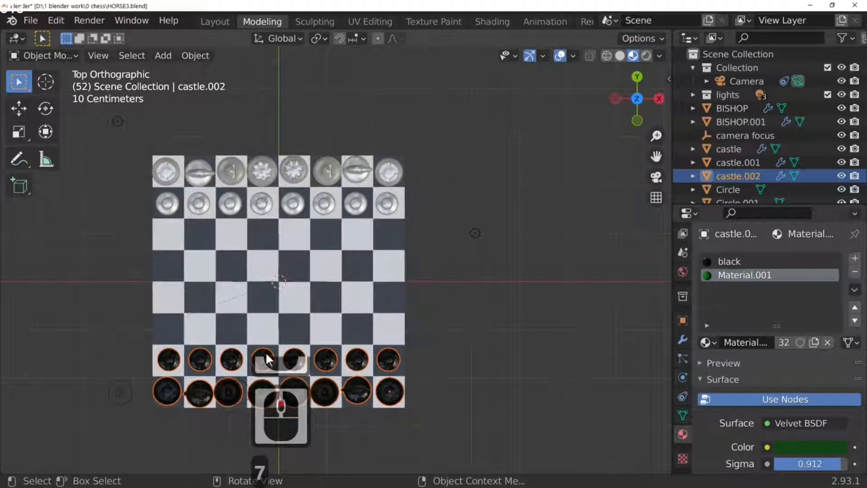
pyautogui.click(295, 357)
pyautogui.click(295, 356)
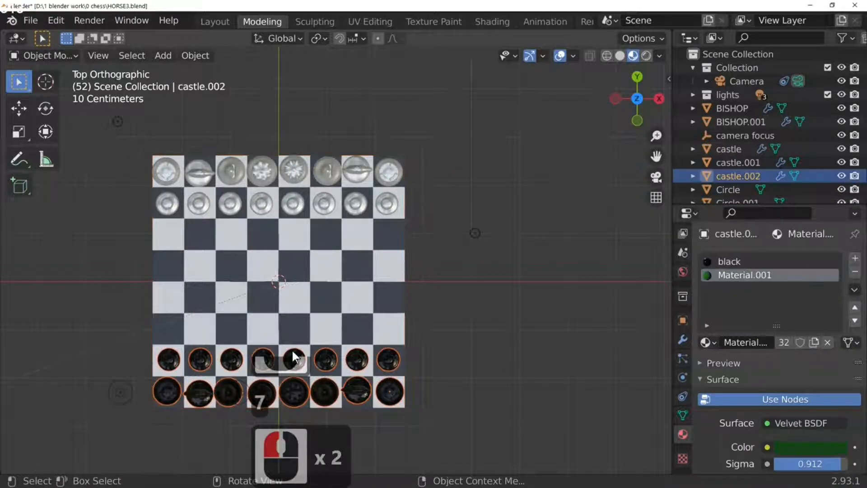
# Step: Separate the joined black pieces' whole mesh into individual objects by loose parts and return to Object Mode
pyautogui.moveTo(295, 357); pyautogui.dragTo(375, 264, button='middle')
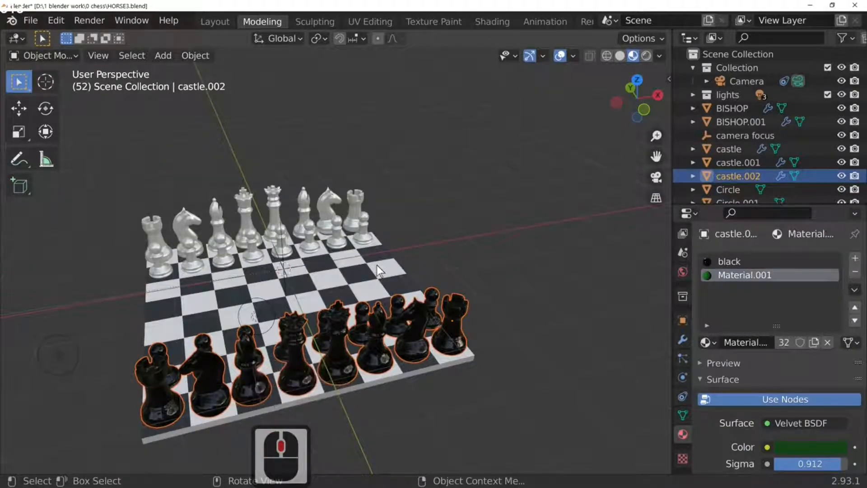
pyautogui.press('Tab')
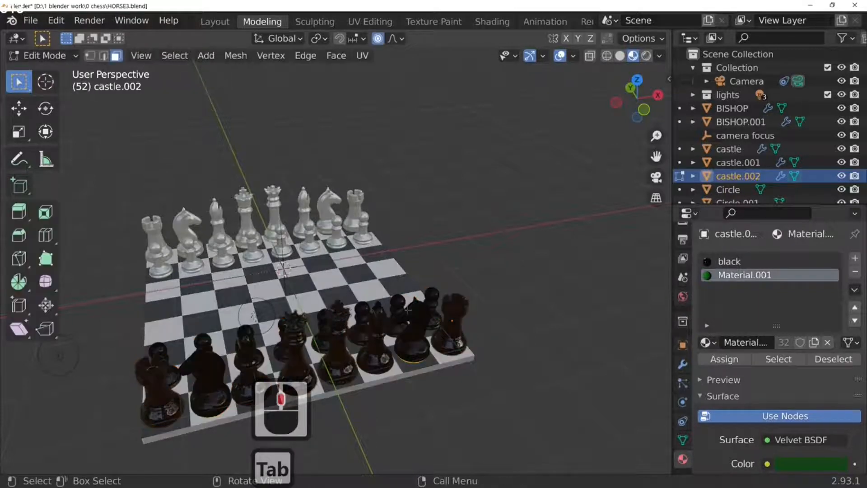
pyautogui.press('a')
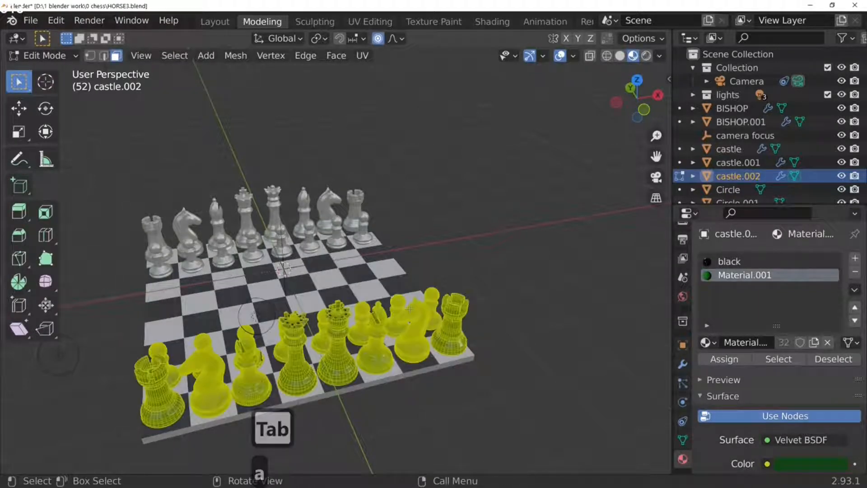
pyautogui.press('p')
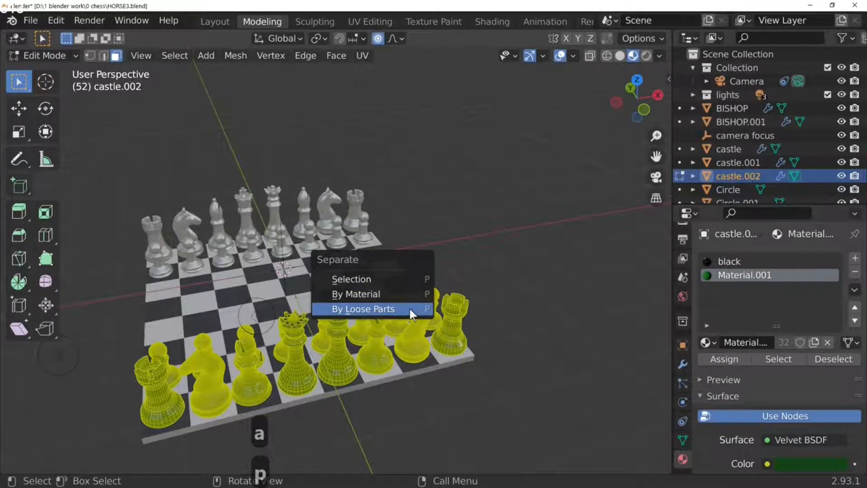
pyautogui.click(410, 308)
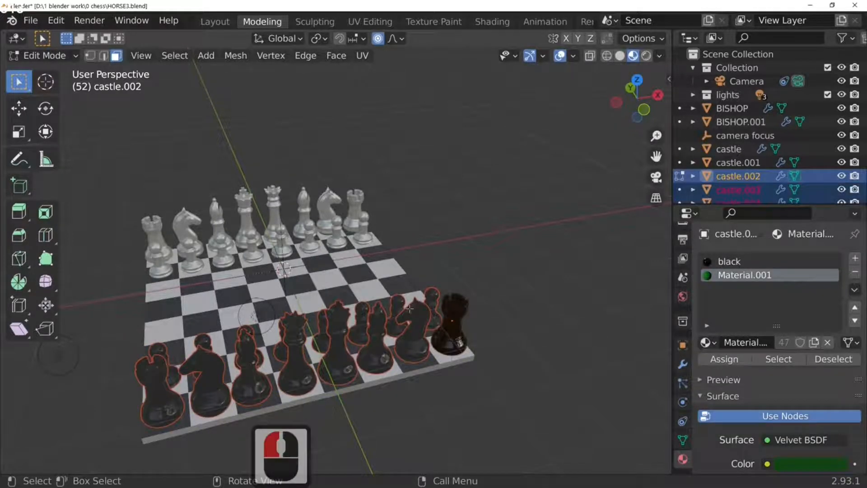
pyautogui.press('Tab')
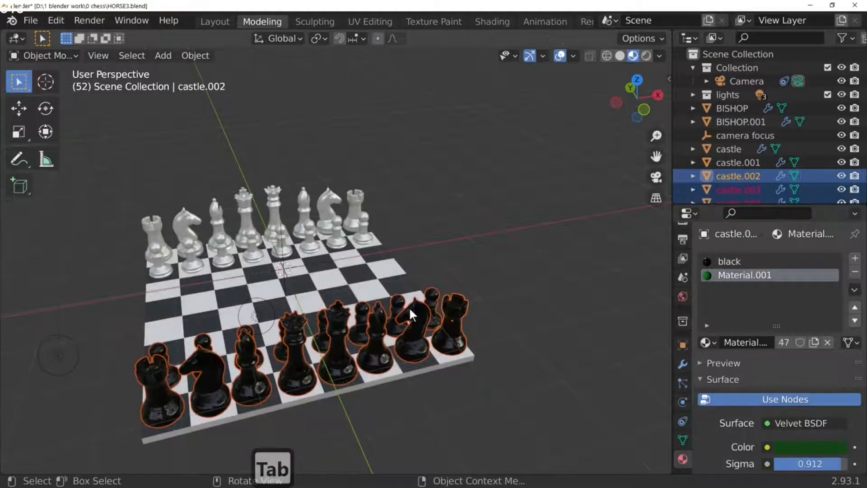
# Step: Set the origin of every separated black piece to its own geometry
pyautogui.click(196, 56)
pyautogui.moveTo(237, 88)
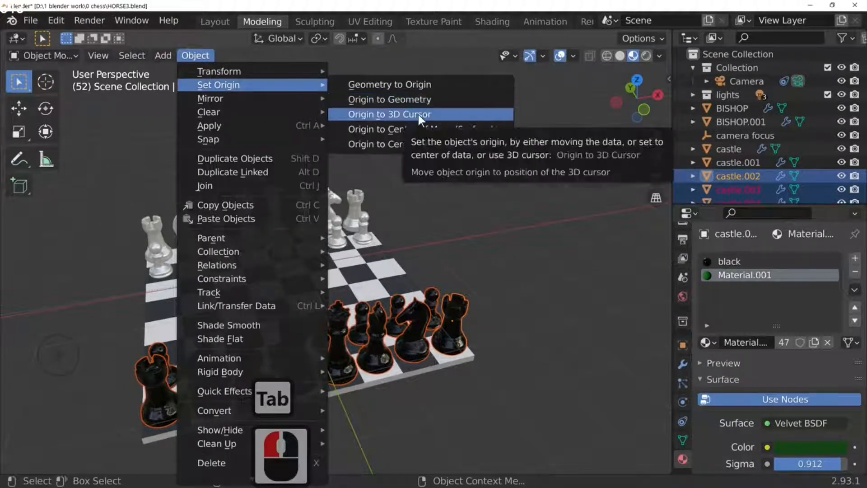
pyautogui.click(419, 99)
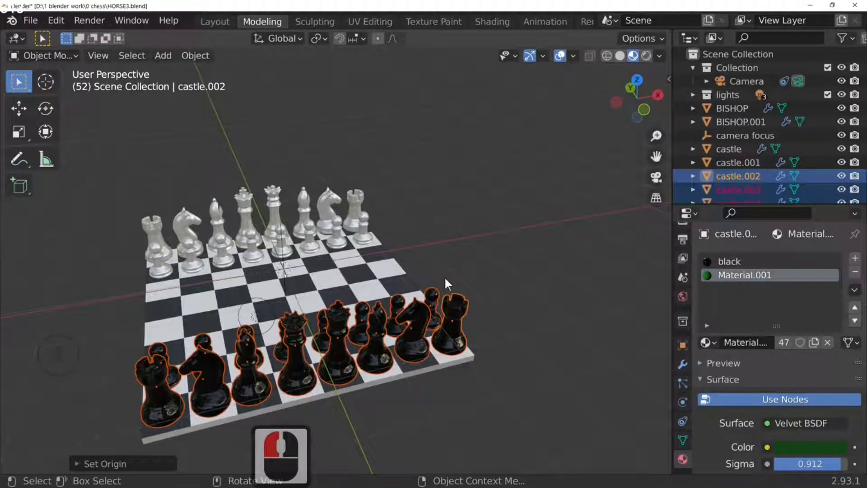
# Step: From directly above, move the fifth-column black pawn two squares forward and the seventh-column black knight in front of the sixth-column pawn
pyautogui.press('KP_7')
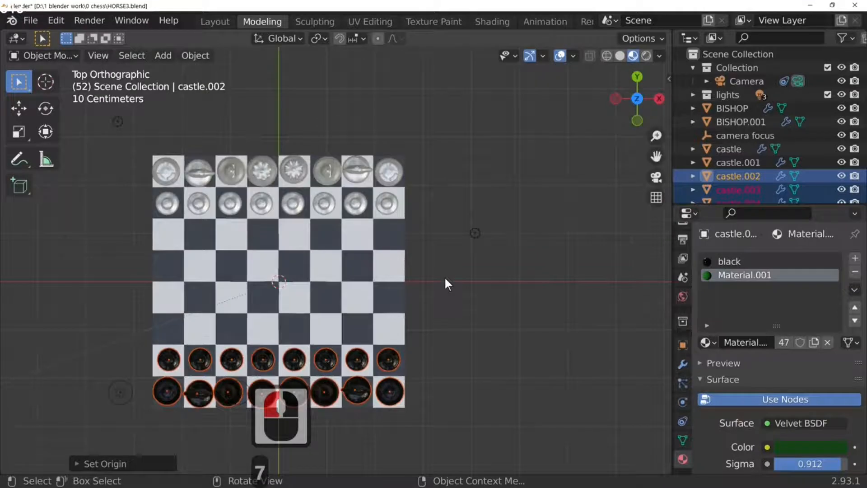
pyautogui.click(291, 361)
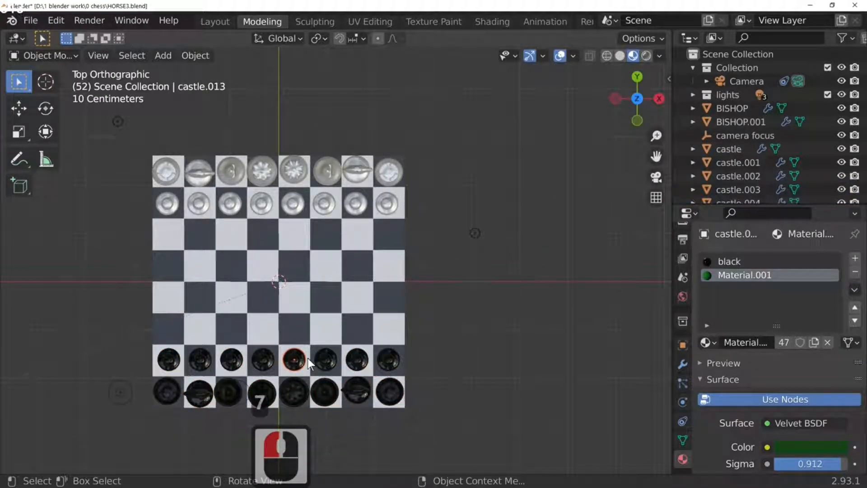
pyautogui.press('g')
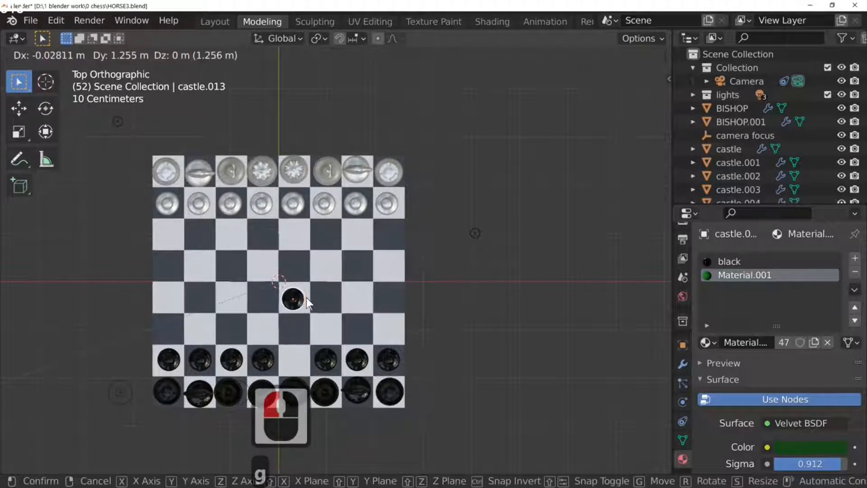
pyautogui.click(306, 297)
pyautogui.click(356, 380)
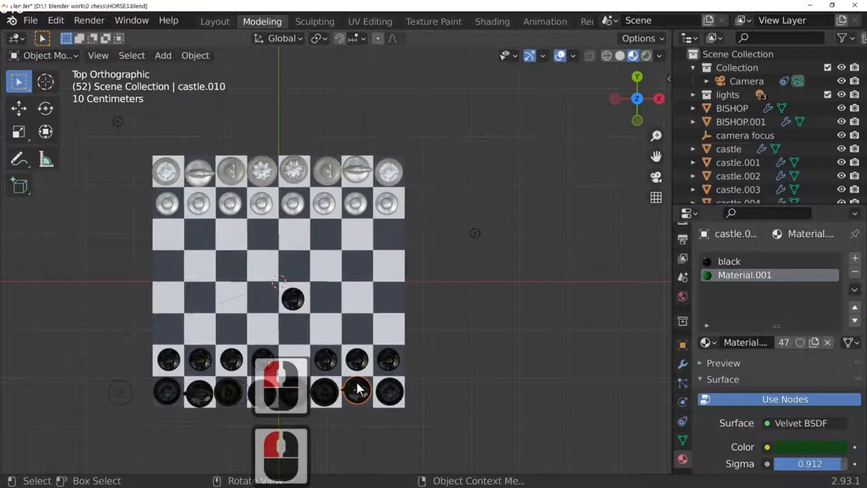
pyautogui.press('g')
pyautogui.click(325, 318)
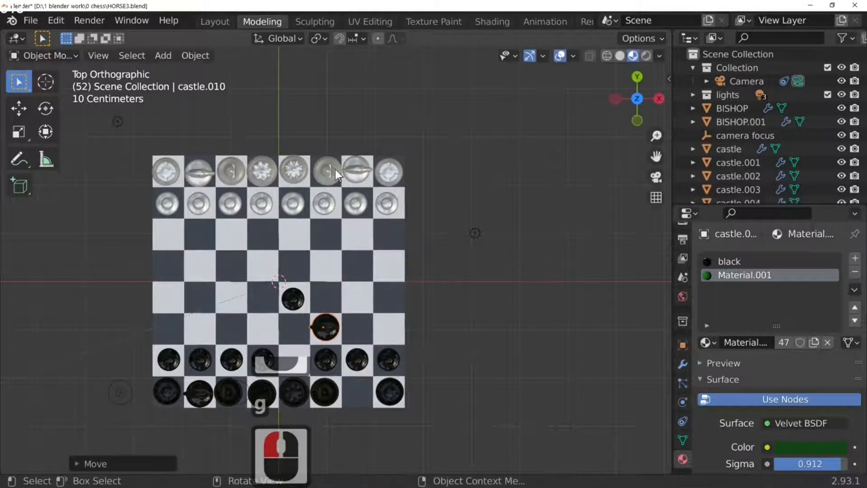
# Step: Move the seventh-column white knight to the board's edge square in front of the eighth-column pawn and centre it there
pyautogui.click(353, 170)
pyautogui.press('g')
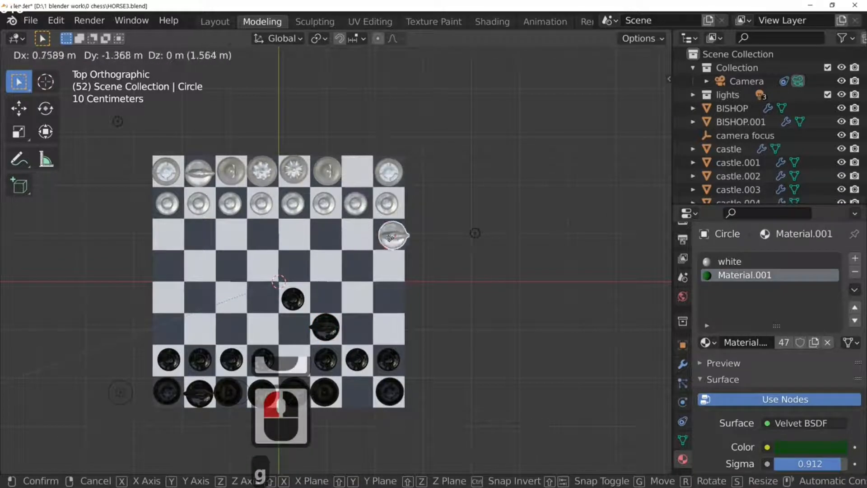
pyautogui.click(390, 233)
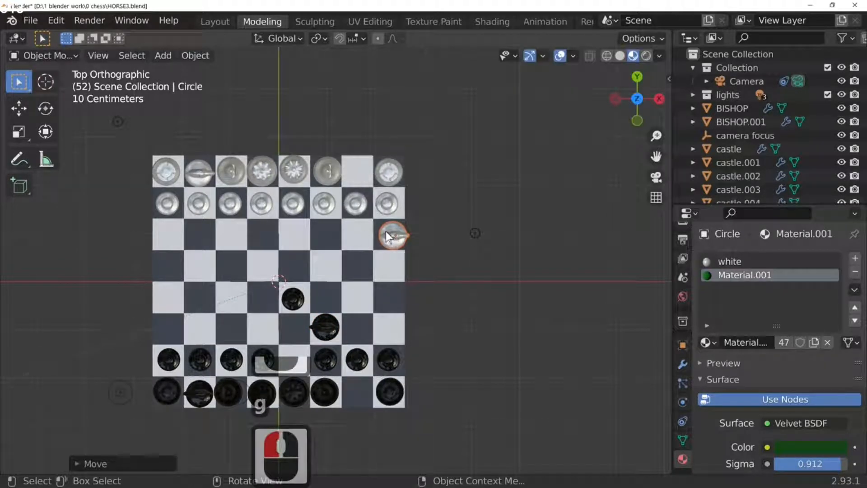
pyautogui.press('g')
pyautogui.click(383, 235)
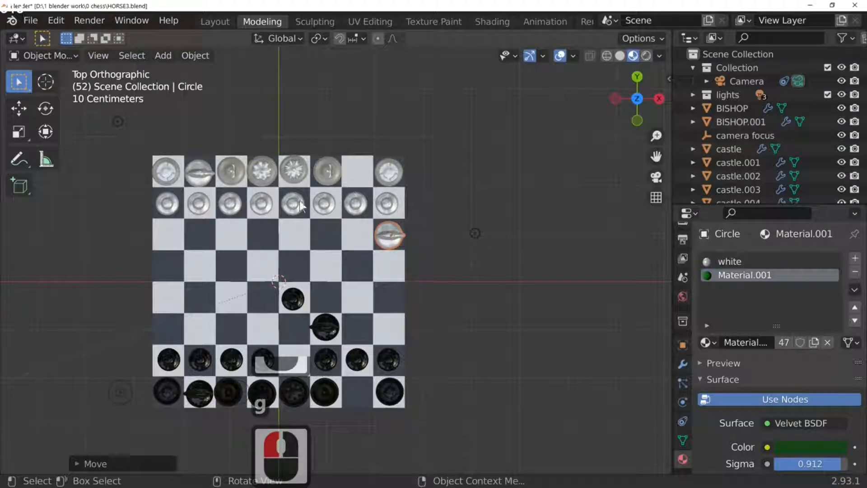
# Step: Move the fourth-column white pawn one square forward and select the white queen
pyautogui.click(269, 203)
pyautogui.press('g')
pyautogui.click(272, 238)
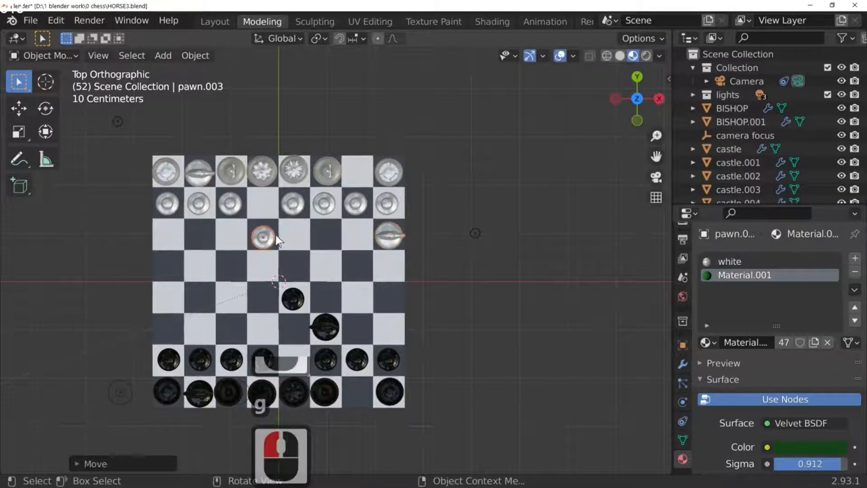
pyautogui.moveTo(272, 237); pyautogui.dragTo(342, 162, button='middle')
pyautogui.click(292, 201)
pyautogui.press('g')
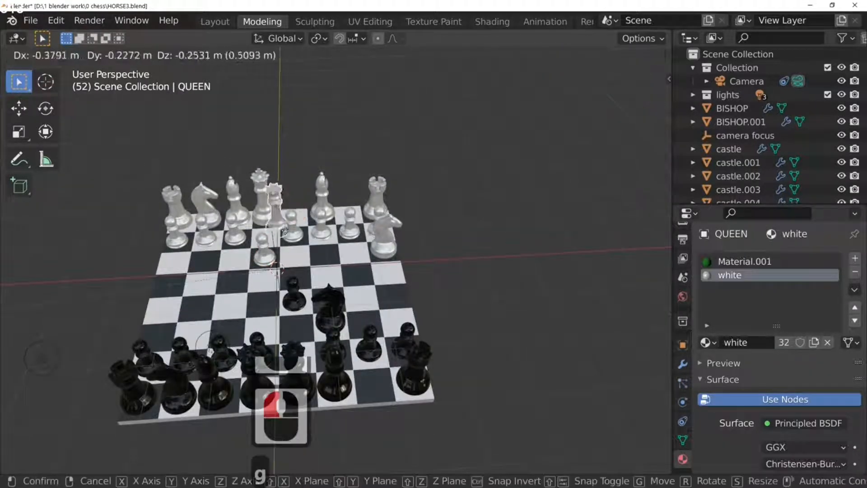
pyautogui.click(215, 290)
pyautogui.hotkey('ctrl', 'z')
# Step: In top view, move the white queen three squares diagonally to the second column and the third-column white bishop beside the advanced white pawn
pyautogui.press('KP_7')
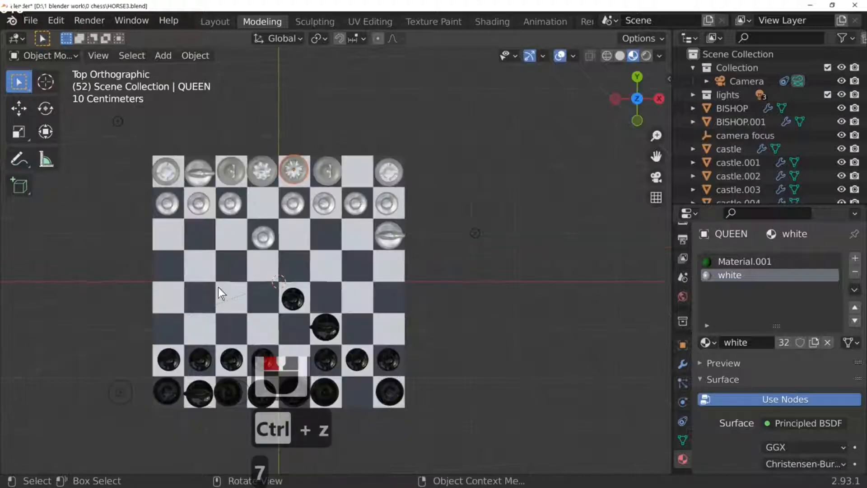
pyautogui.press('g')
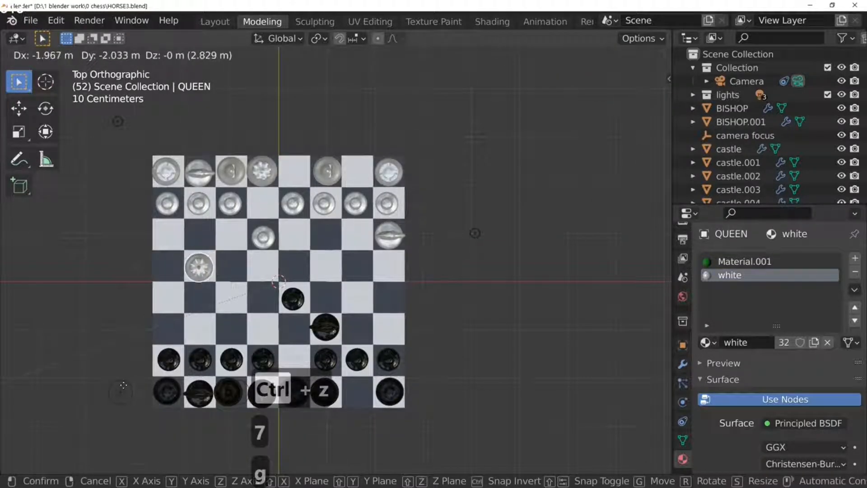
pyautogui.click(199, 266)
pyautogui.click(239, 174)
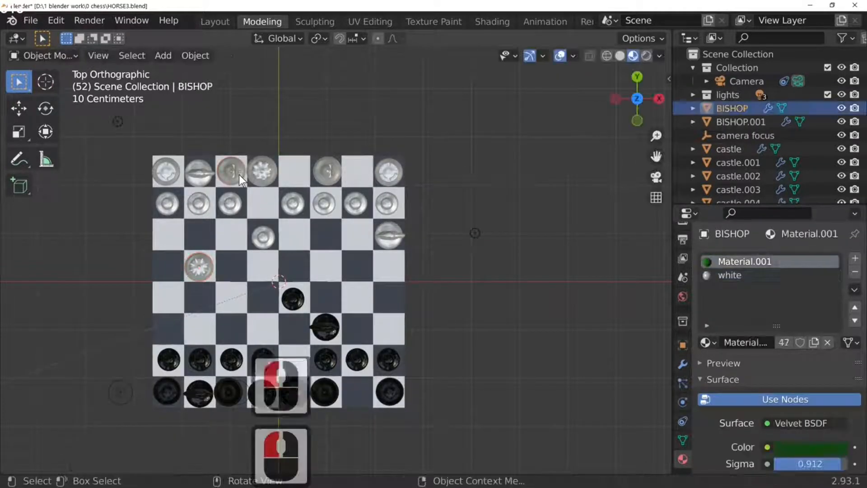
pyautogui.press('g')
pyautogui.click(301, 238)
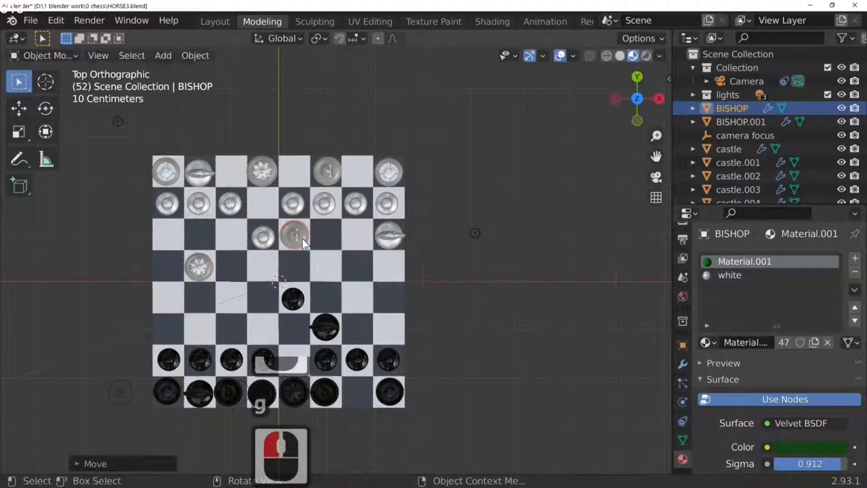
# Step: Move the second-column black pawn two squares forward and the second-column black knight in front of the third-column black pawn
pyautogui.click(200, 363)
pyautogui.press('g')
pyautogui.click(201, 302)
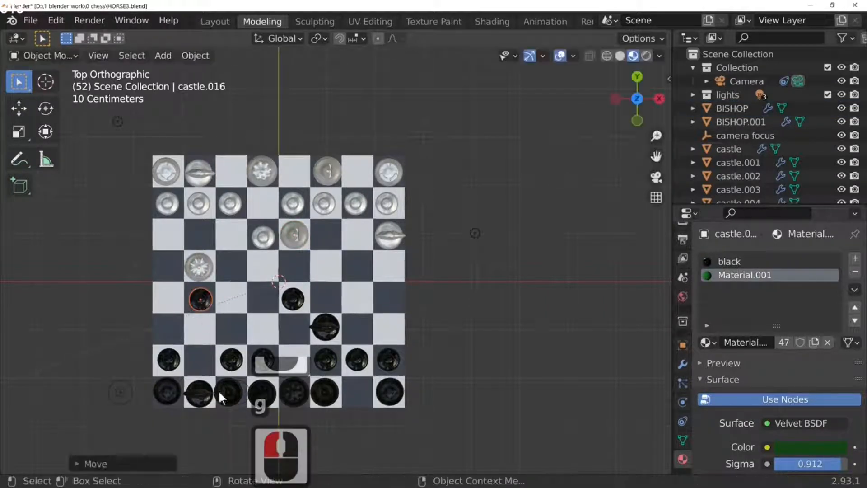
pyautogui.click(201, 397)
pyautogui.press('g')
pyautogui.click(231, 334)
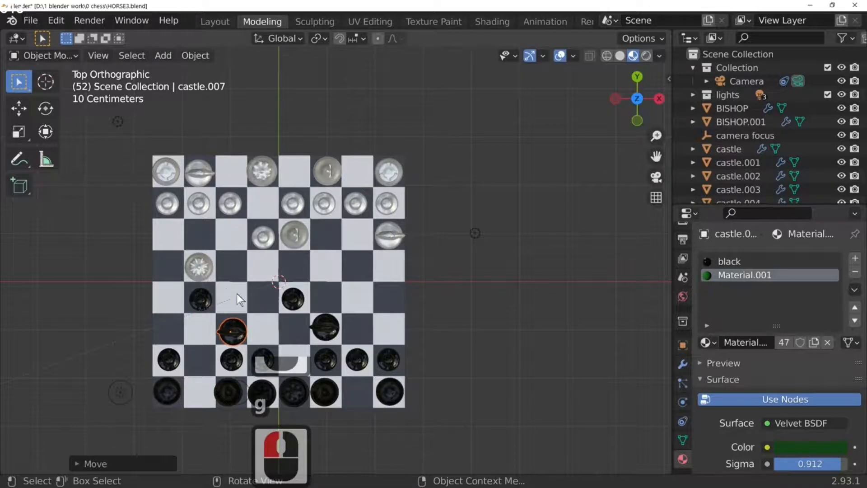
# Step: Show the scene through the camera with rendered shading and render a still image of the new arrangement
pyautogui.moveTo(237, 293); pyautogui.dragTo(410, 172, button='middle')
pyautogui.press('KP_0')
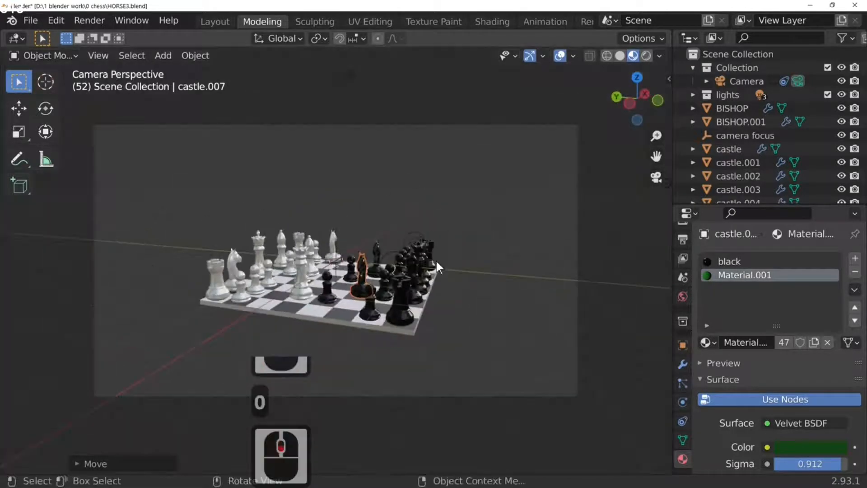
pyautogui.click(647, 56)
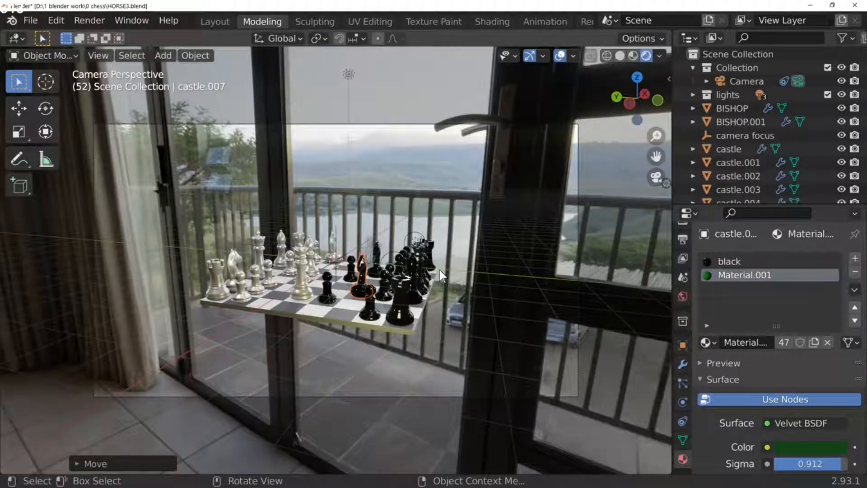
pyautogui.press('F12')
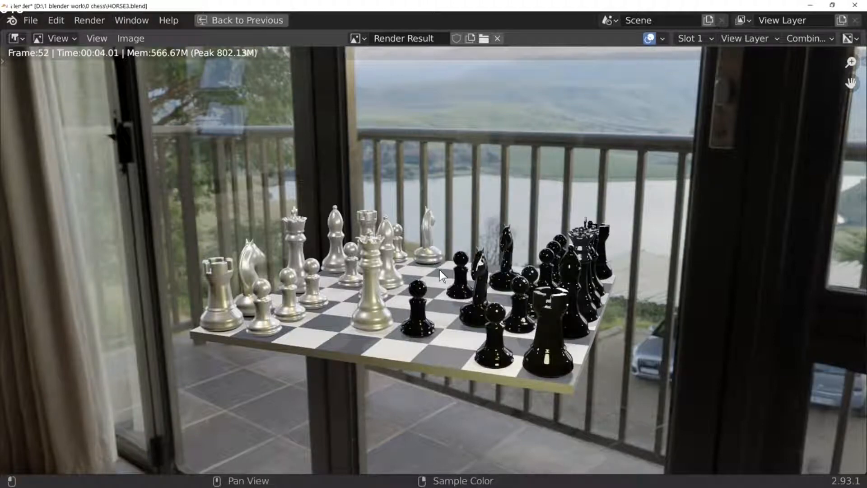
pyautogui.press('Escape')
# Step: Rotate the last moved black knight about the global Z axis so that it faces the white pieces
pyautogui.doubleClick(364, 273)
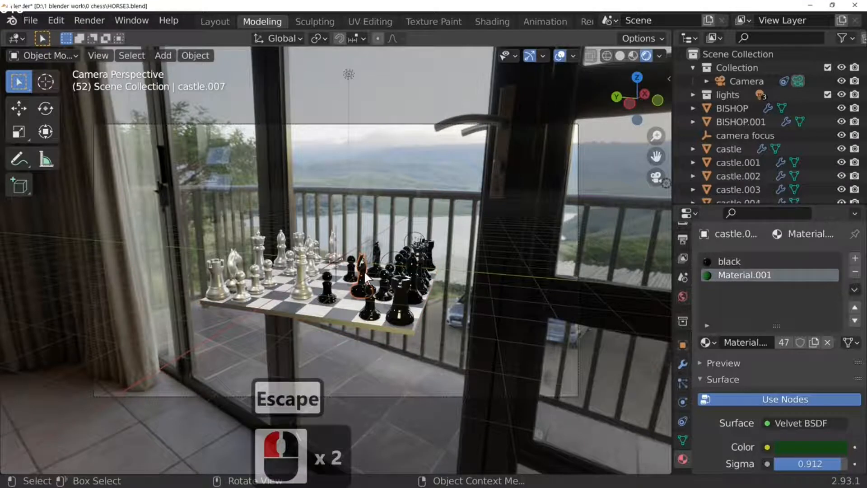
pyautogui.press('r')
pyautogui.press('z')
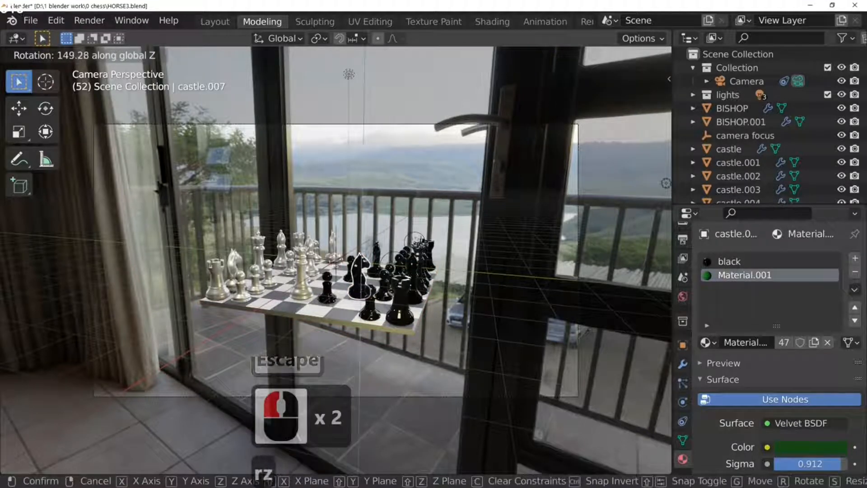
pyautogui.click(387, 275)
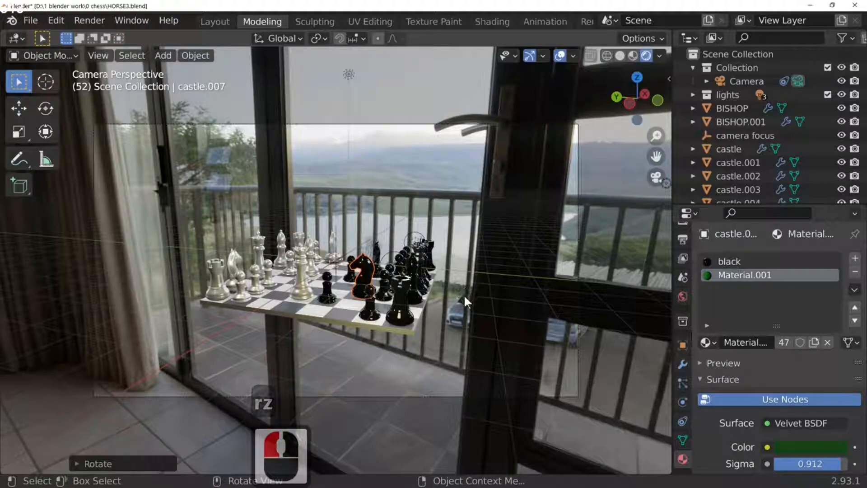
# Step: Enable Ambient Occlusion and Screen Space Reflections in the Eevee render settings
pyautogui.moveTo(432, 269); pyautogui.dragTo(431, 267, button='middle')
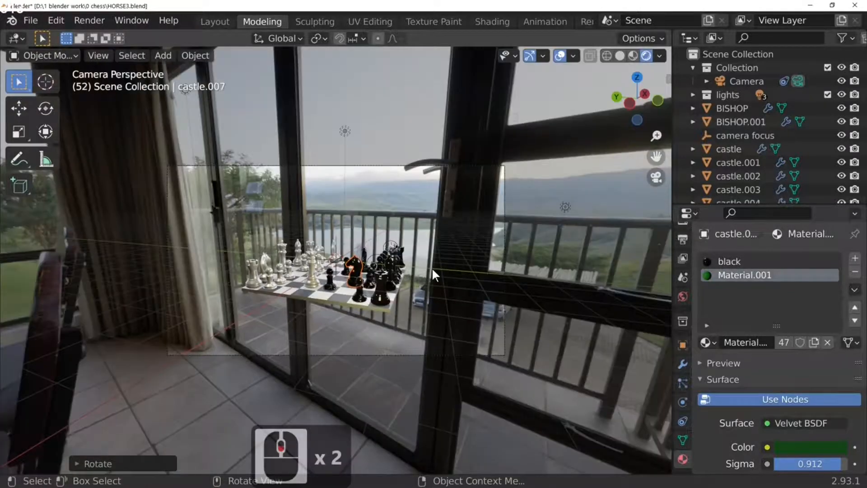
pyautogui.scroll(10, 681, 243)
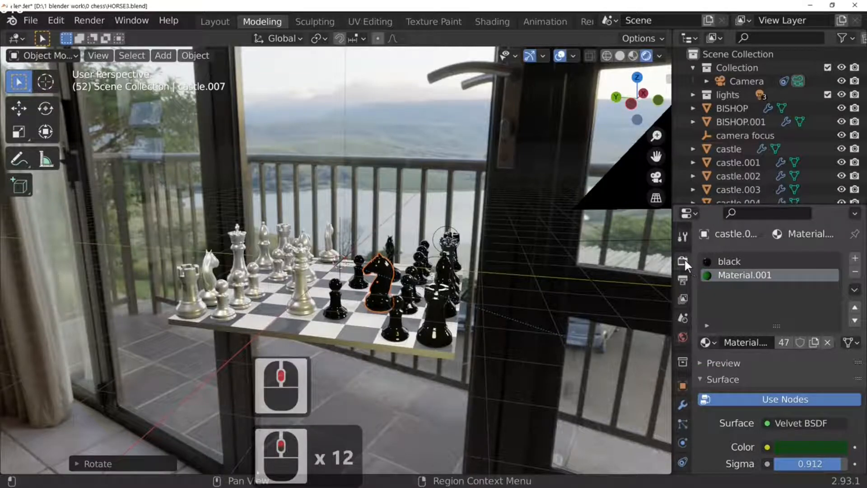
pyautogui.click(683, 260)
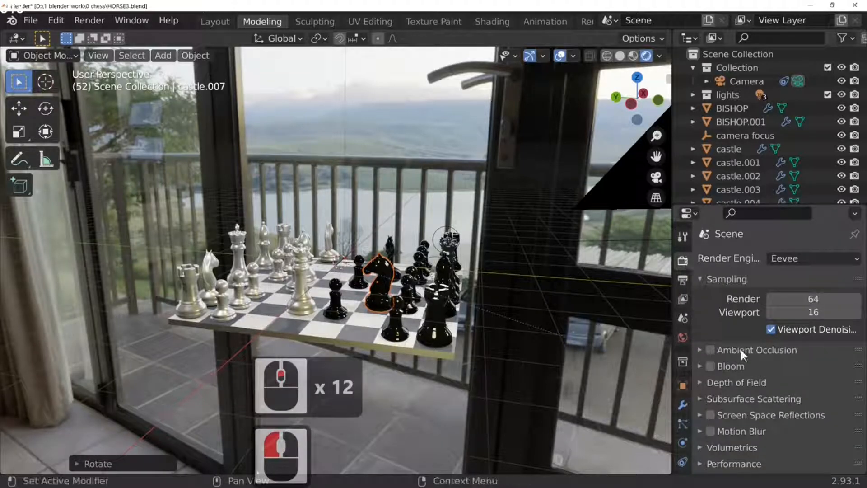
pyautogui.click(713, 348)
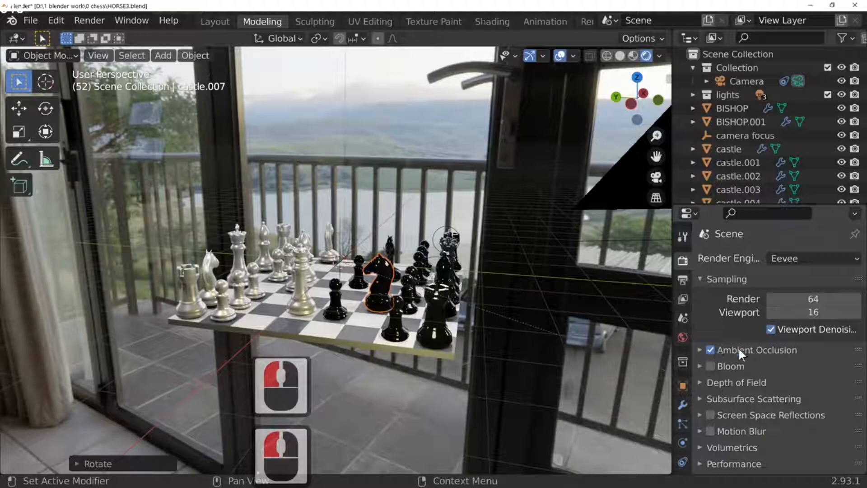
pyautogui.scroll(-3, 741, 352)
pyautogui.click(710, 360)
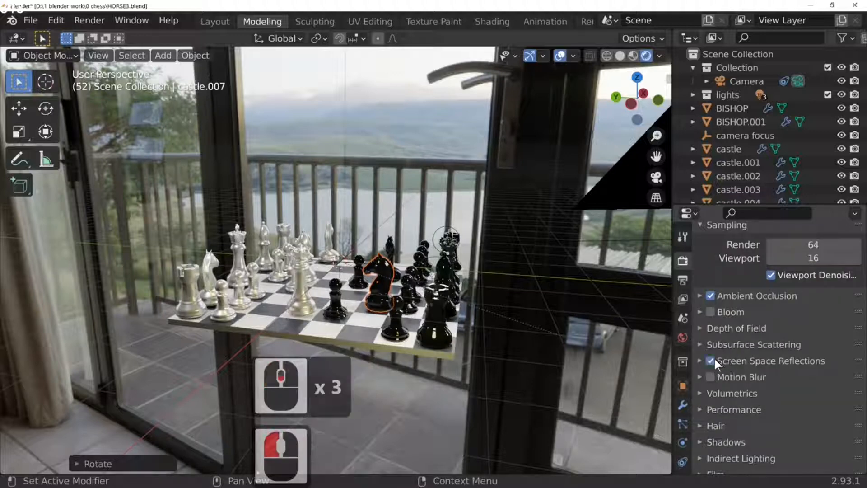
# Step: Turn on Refraction within the Screen Space Reflections render settings
pyautogui.click(699, 360)
pyautogui.scroll(-3, 768, 356)
pyautogui.scroll(-1, 768, 355)
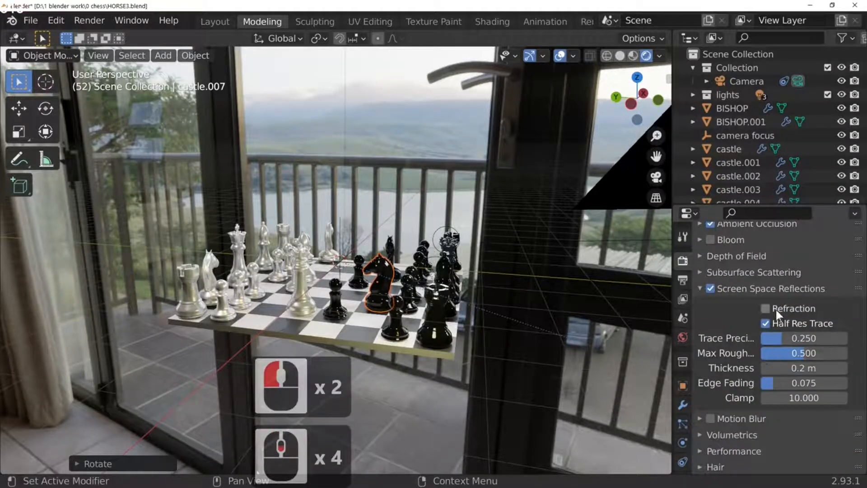
pyautogui.click(765, 309)
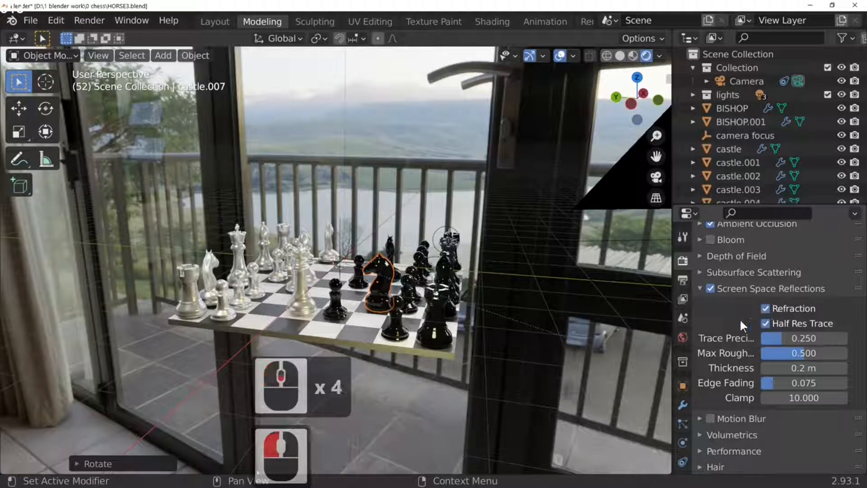
# Step: Enable Simplify in the render settings, render a still image of the scene and close the result
pyautogui.scroll(-4, 736, 320)
pyautogui.scroll(-8, 734, 323)
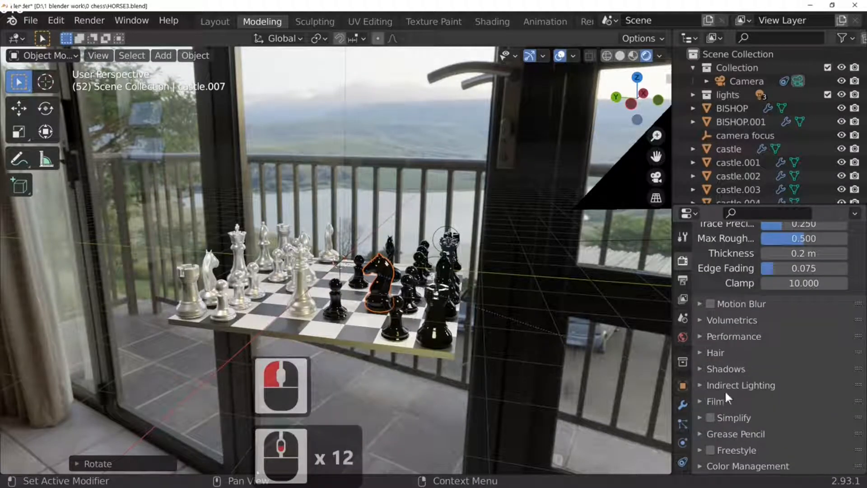
pyautogui.click(710, 418)
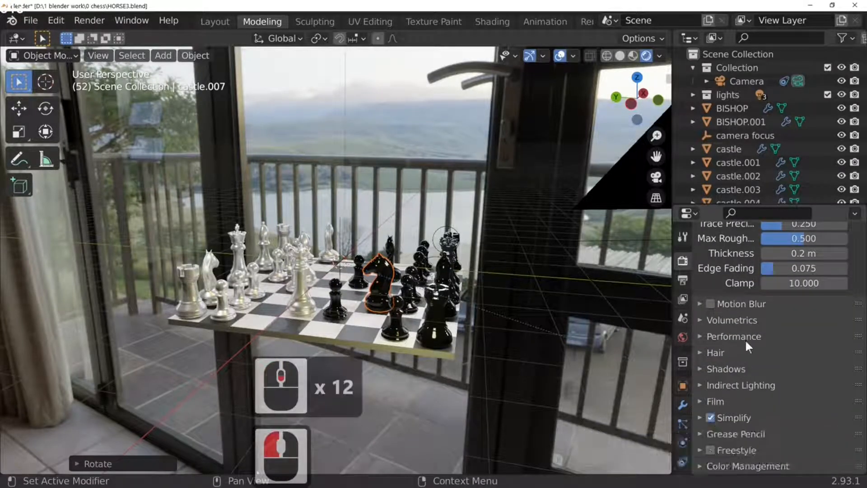
pyautogui.scroll(16, 746, 340)
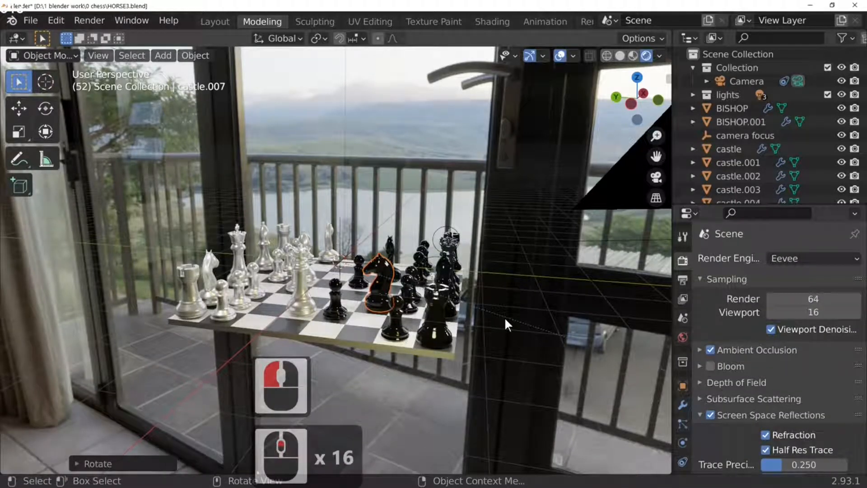
pyautogui.press('F12')
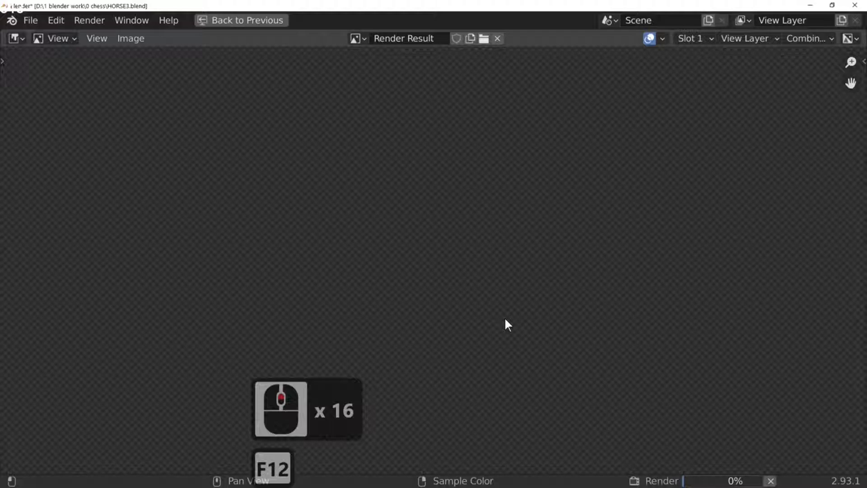
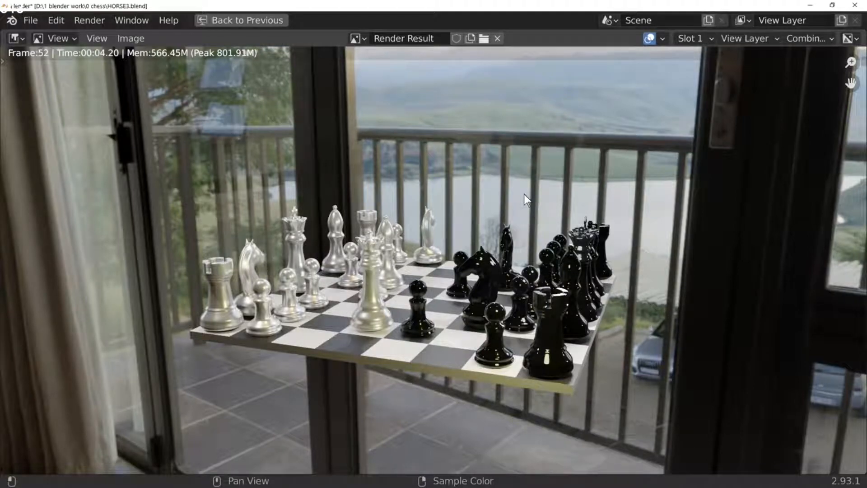
pyautogui.press('Escape')
# Step: Add a mesh cylinder and lower it along the global Z axis to below the chessboard
pyautogui.moveTo(511, 208); pyautogui.dragTo(499, 257, button='middle')
pyautogui.press('KP_7')
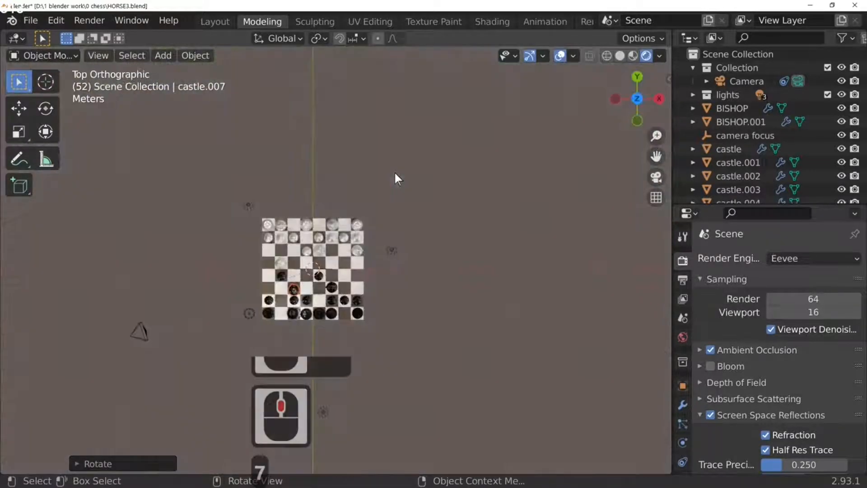
pyautogui.click(156, 54)
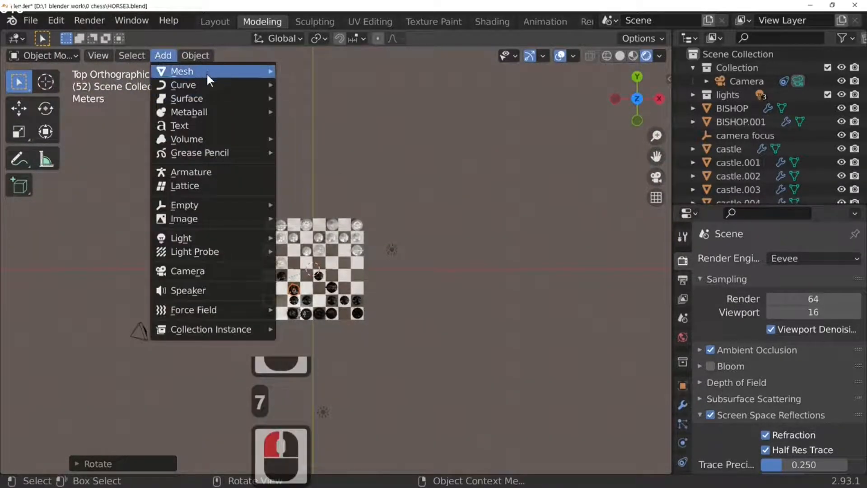
pyautogui.moveTo(206, 71)
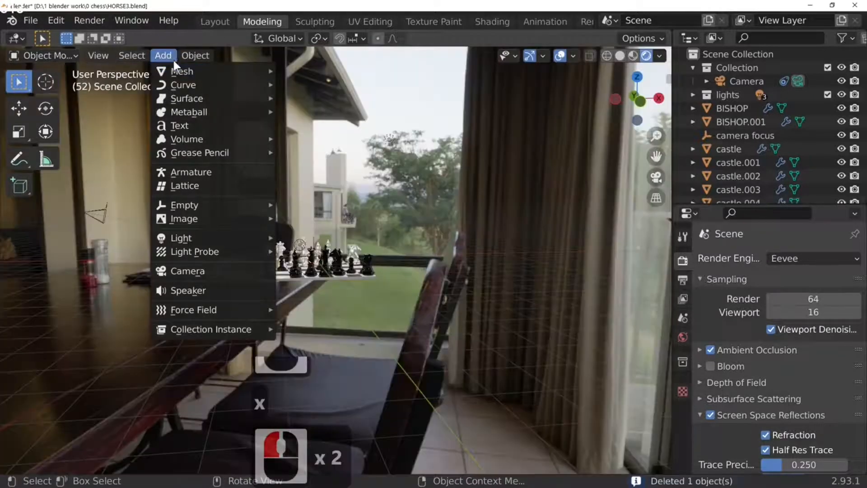
pyautogui.moveTo(184, 69)
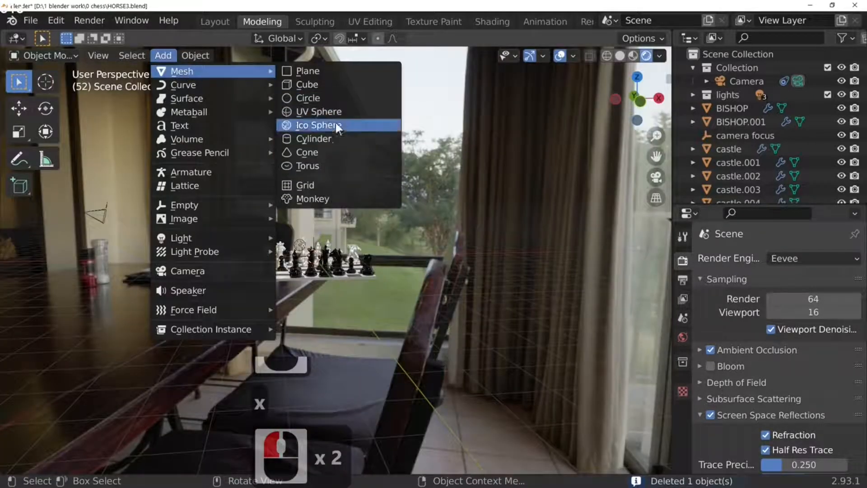
pyautogui.click(332, 139)
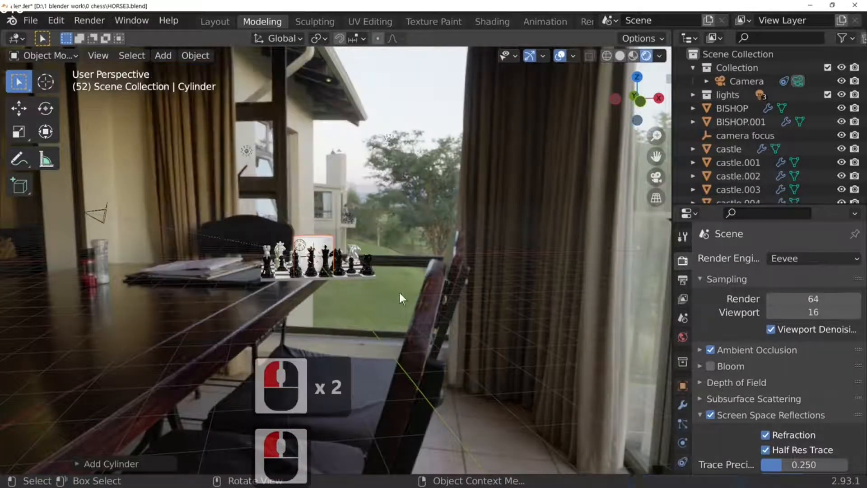
pyautogui.press('g')
pyautogui.press('z')
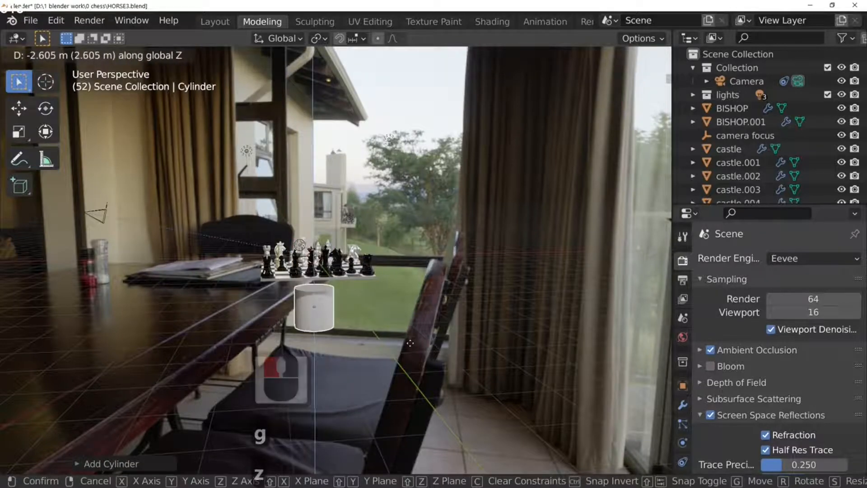
pyautogui.click(413, 361)
# Step: Switch the viewport to Material Preview shading and scale the cylinder up uniformly until it is wider than the chessboard
pyautogui.scroll(5, 417, 373)
pyautogui.moveTo(416, 372); pyautogui.dragTo(440, 335, button='middle')
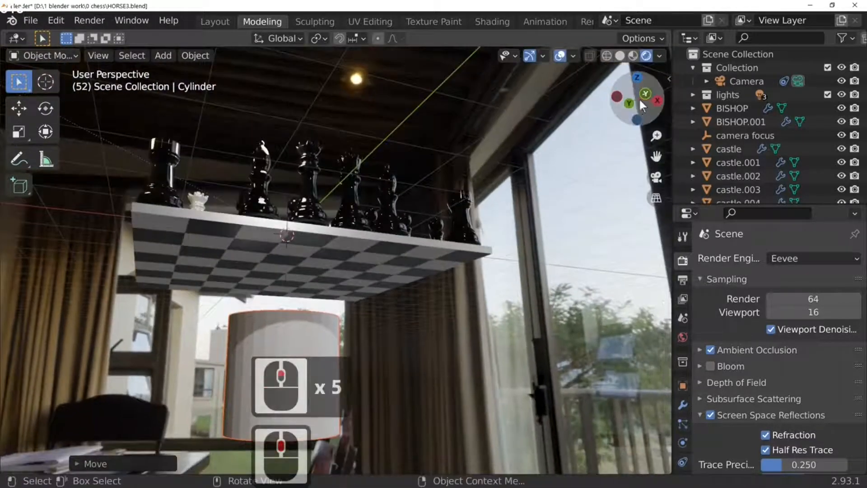
pyautogui.click(629, 56)
pyautogui.moveTo(402, 307); pyautogui.dragTo(347, 355, button='middle')
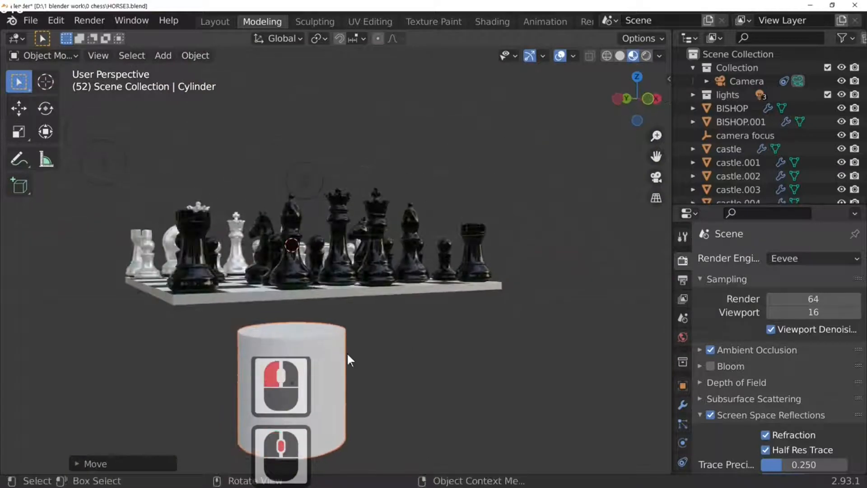
pyautogui.press('s')
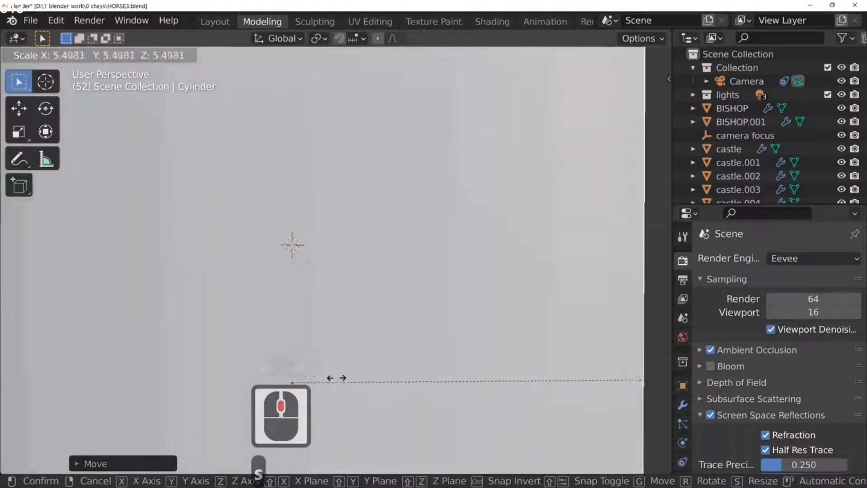
pyautogui.click(313, 376)
pyautogui.scroll(-9, 315, 378)
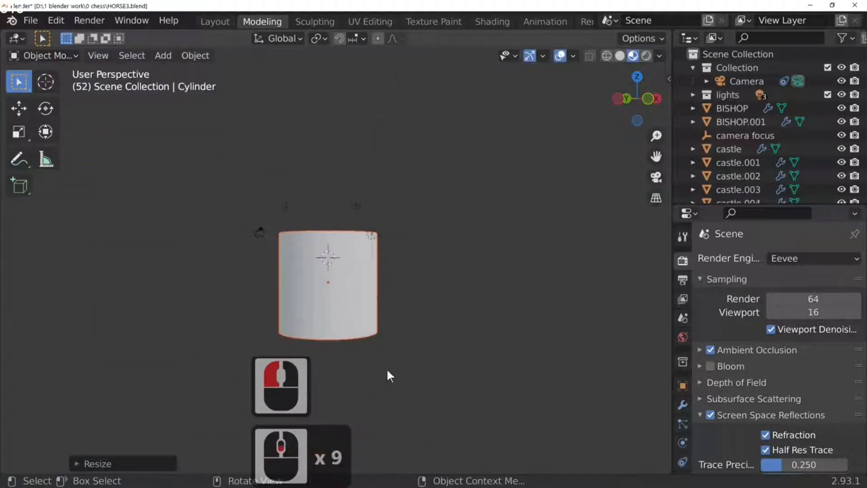
# Step: Flatten the cylinder along the global Z axis in two scalings to make a thin round disc
pyautogui.press('s')
pyautogui.press('z')
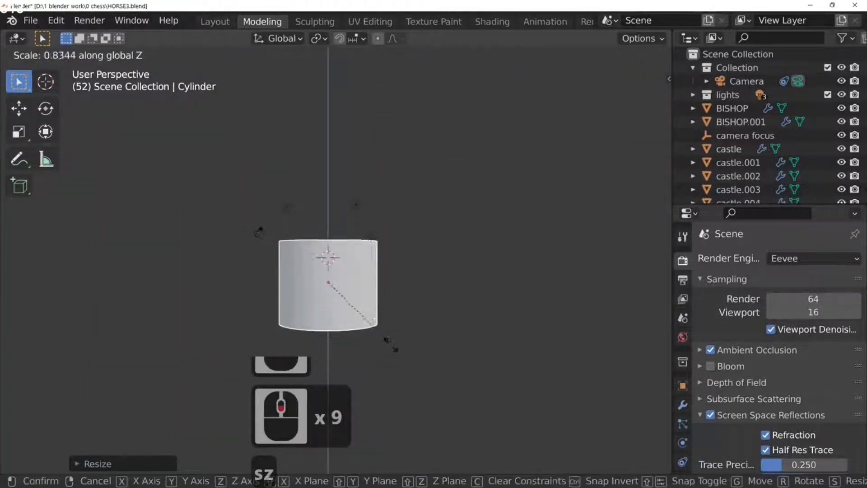
pyautogui.click(401, 296)
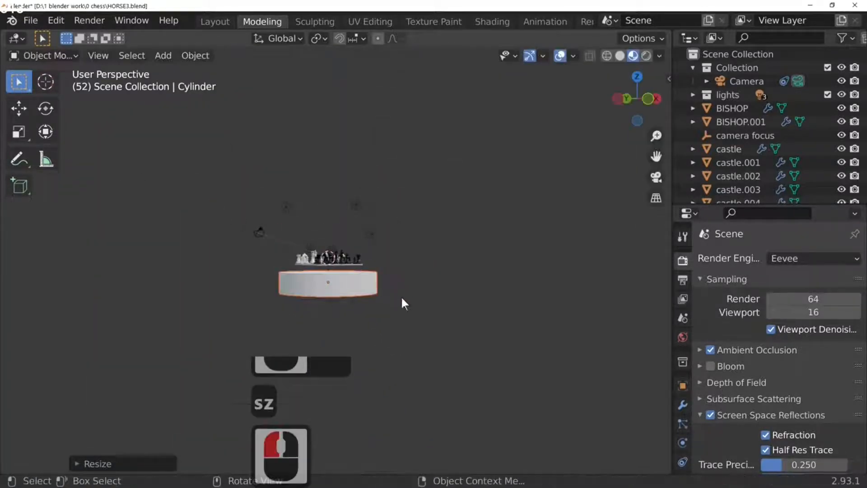
pyautogui.press('s')
pyautogui.press('z')
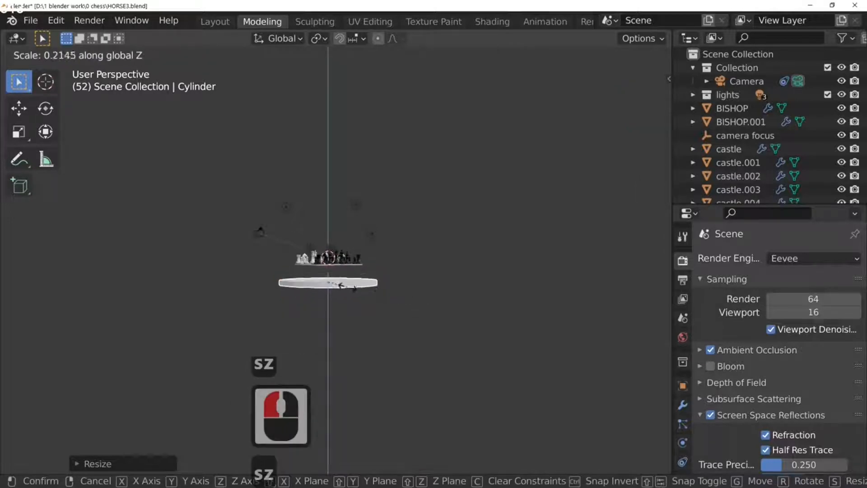
pyautogui.click(350, 282)
# Step: In Edit Mode, extrude the disc's top face and scale it inward twice to form two concentric rings
pyautogui.scroll(6, 350, 282)
pyautogui.moveTo(350, 282); pyautogui.dragTo(381, 354, button='middle')
pyautogui.press('Tab')
pyautogui.click(411, 334)
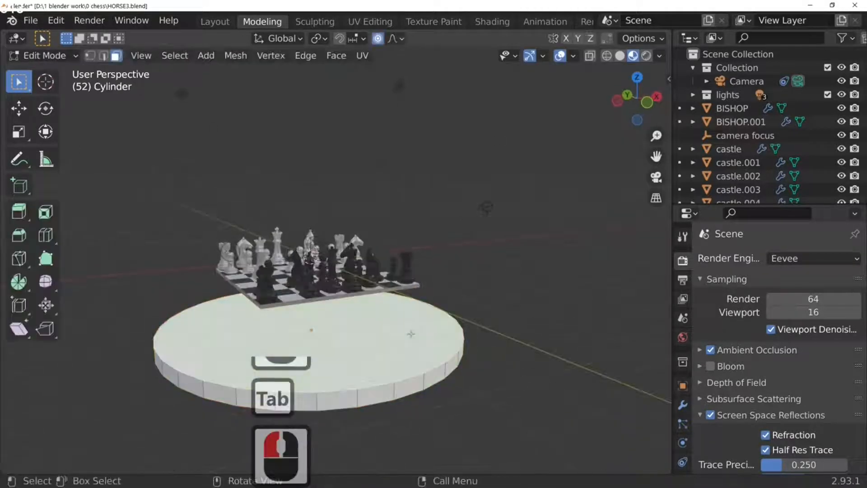
pyautogui.click(396, 328)
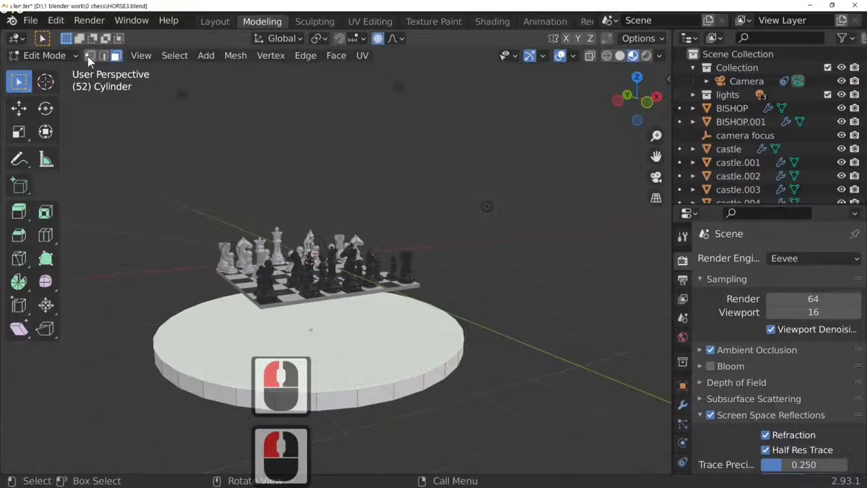
pyautogui.click(115, 55)
pyautogui.click(329, 328)
pyautogui.press('e')
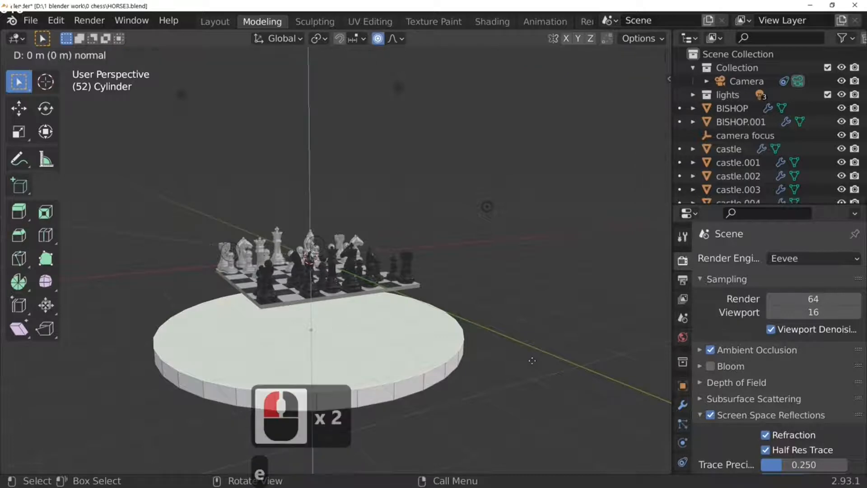
pyautogui.press('s')
pyautogui.click(504, 362)
pyautogui.press('e')
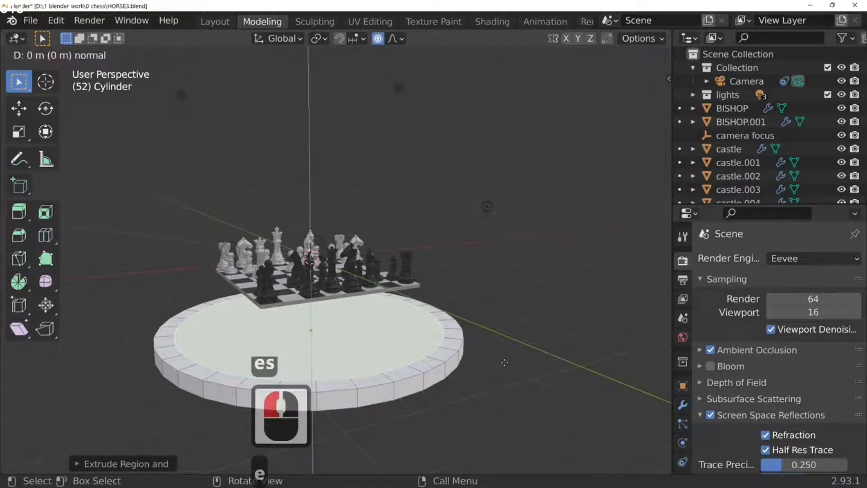
pyautogui.press('s')
pyautogui.click(474, 363)
# Step: Extrude the disc's bottom face and scale it inward twice to form two concentric rings on the underside
pyautogui.moveTo(483, 375); pyautogui.dragTo(494, 305, button='middle')
pyautogui.press('e')
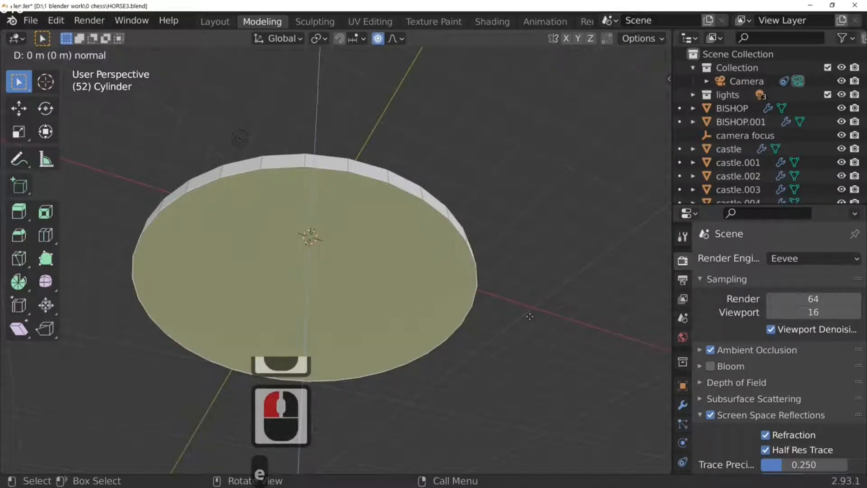
pyautogui.press('s')
pyautogui.click(515, 319)
pyautogui.press('e')
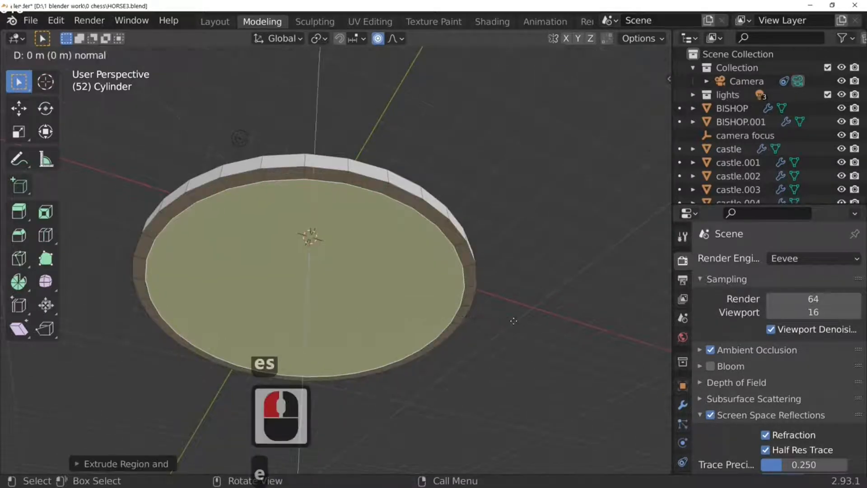
pyautogui.press('s')
pyautogui.click(500, 323)
pyautogui.moveTo(500, 324); pyautogui.dragTo(513, 386, button='middle')
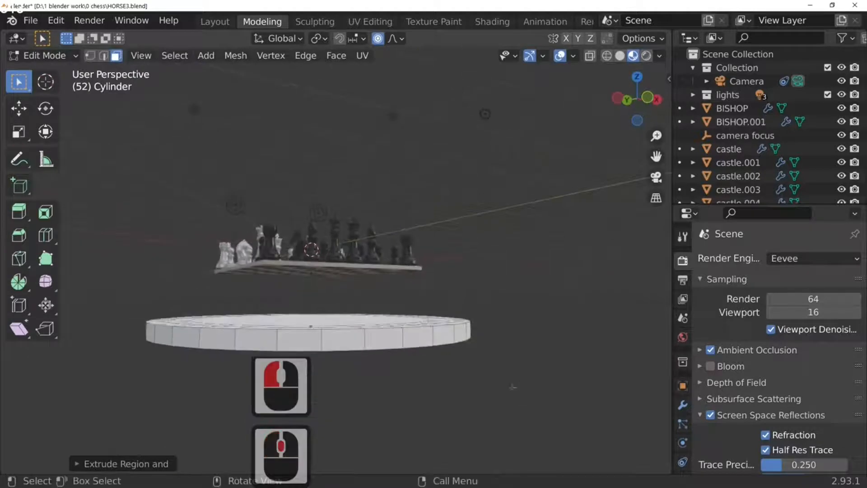
# Step: Try cutting three horizontal edge loops around the disc's side wall, then undo the cut
pyautogui.moveTo(401, 351); pyautogui.dragTo(435, 336, button='middle')
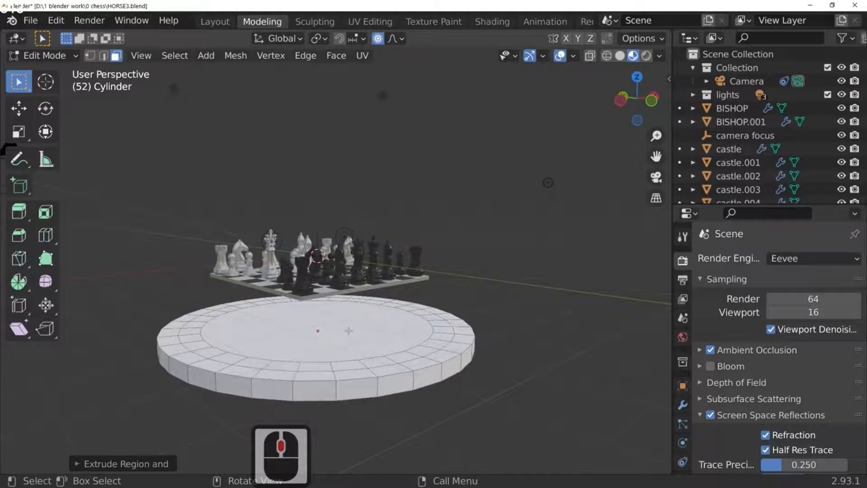
pyautogui.moveTo(367, 339); pyautogui.dragTo(386, 328, button='middle')
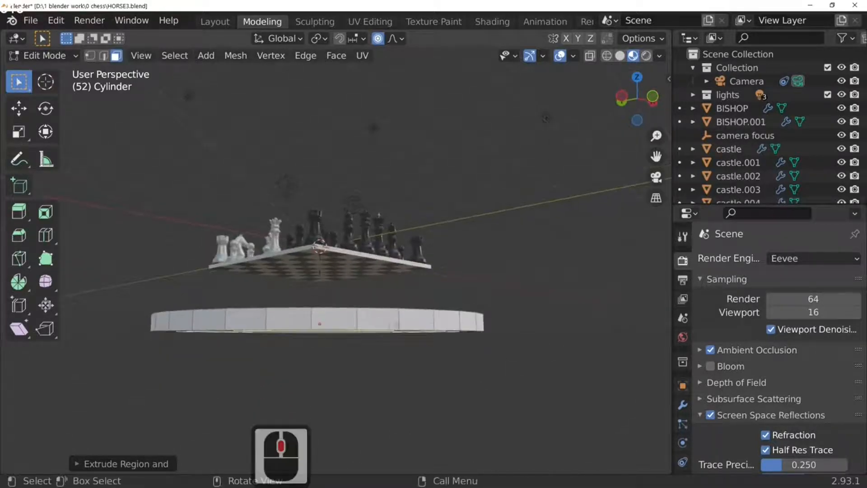
pyautogui.click(397, 323)
pyautogui.hotkey('ctrl', 'r')
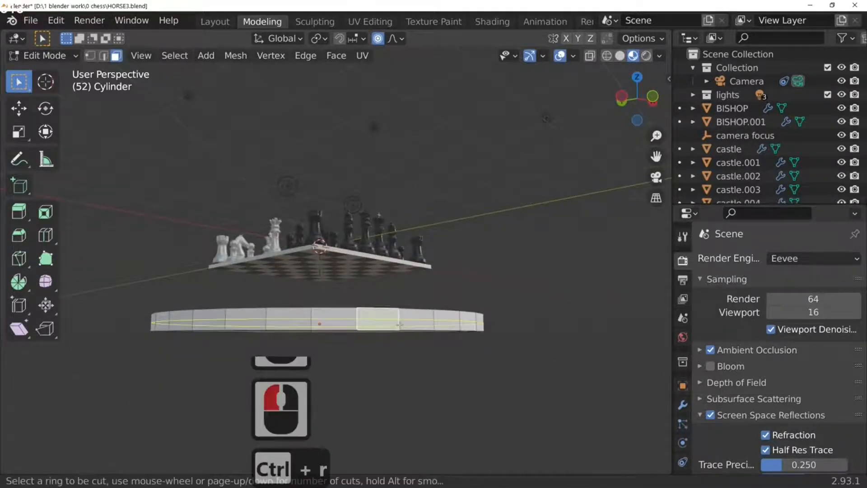
pyautogui.scroll(2, 399, 324)
pyautogui.click(399, 323)
pyautogui.click(399, 324)
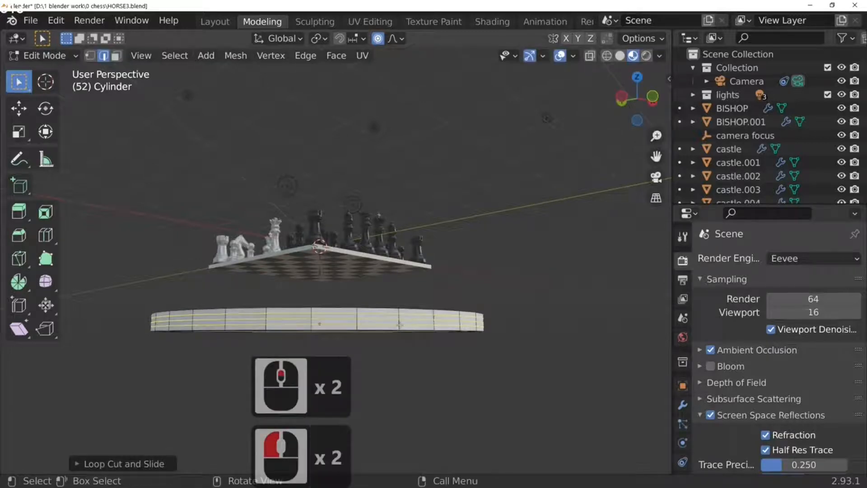
pyautogui.moveTo(517, 341); pyautogui.dragTo(517, 354, button='middle')
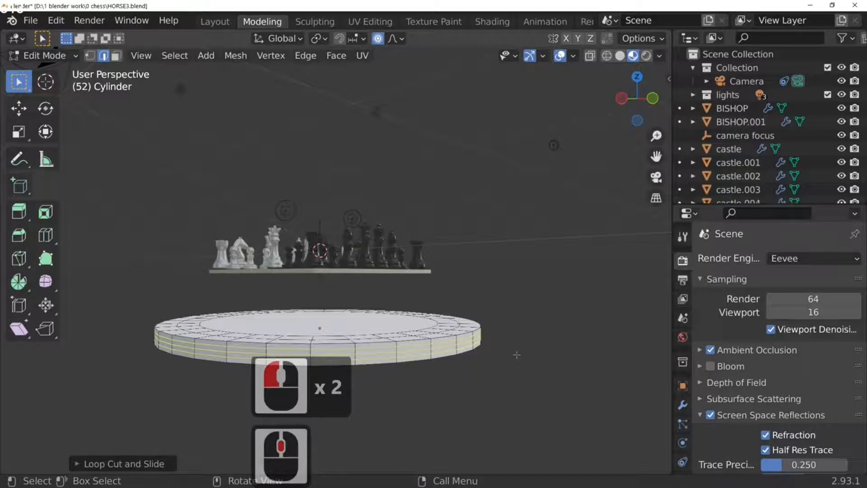
pyautogui.hotkey('ctrl', 'z')
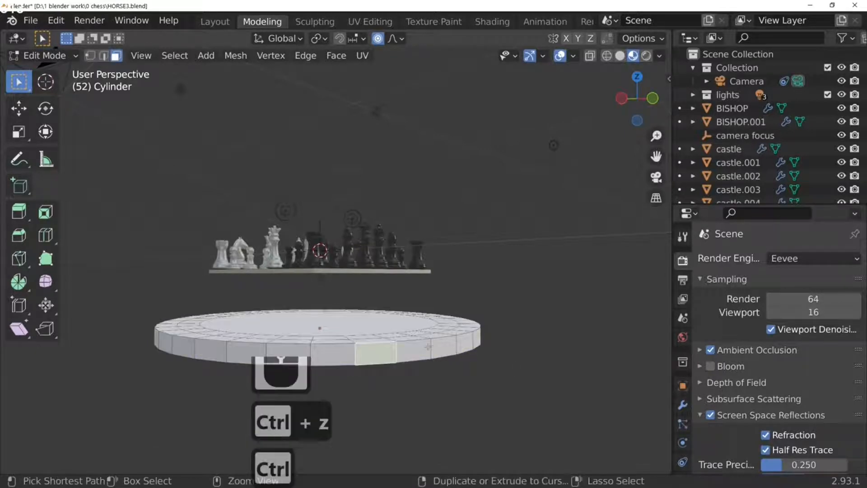
# Step: Add three evenly spaced horizontal loop cuts around the disc's side
pyautogui.hotkey('ctrl', 'r')
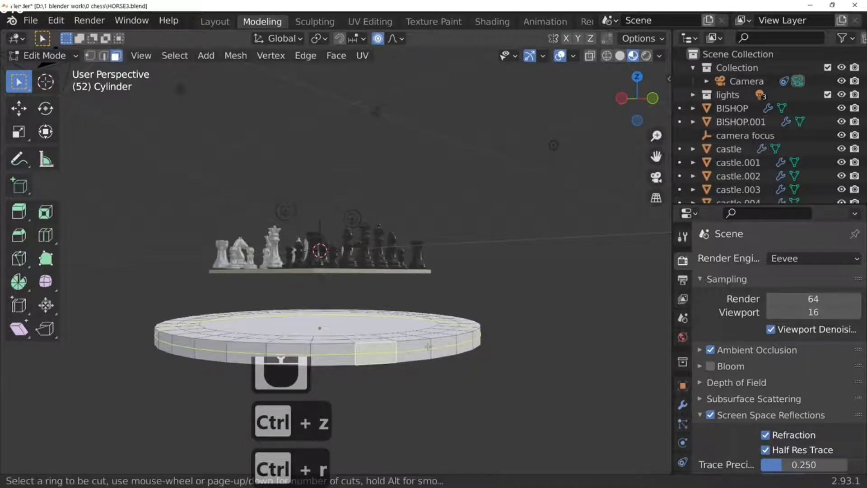
pyautogui.press('3')
pyautogui.click(429, 347)
pyautogui.click(430, 346)
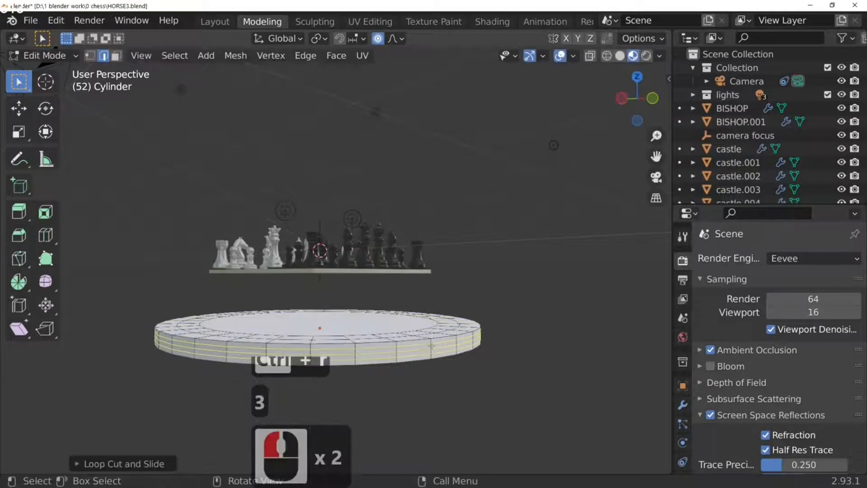
# Step: Add a Subdivision Surface modifier to the disc
pyautogui.moveTo(499, 375); pyautogui.dragTo(589, 362, button='middle')
pyautogui.click(682, 405)
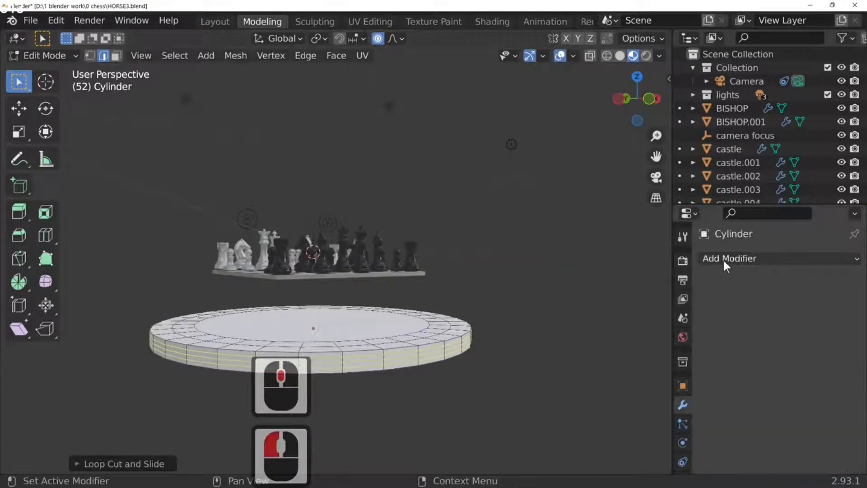
pyautogui.click(711, 257)
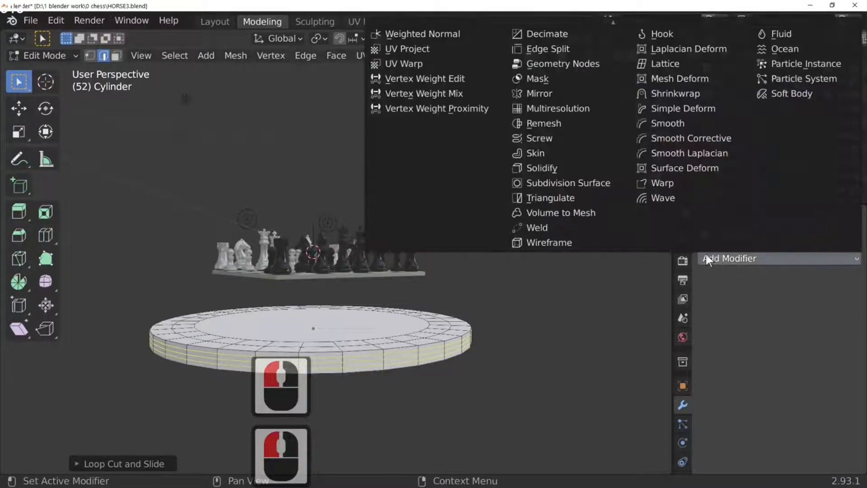
pyautogui.scroll(2, 557, 195)
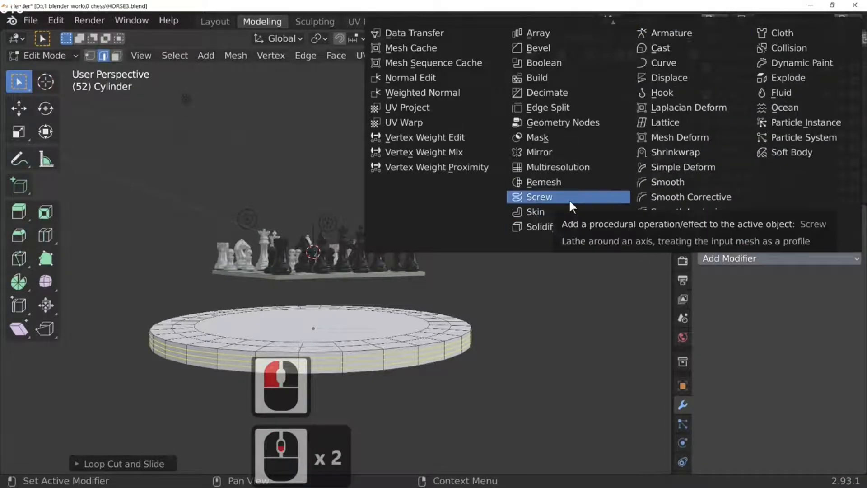
pyautogui.scroll(-13, 580, 210)
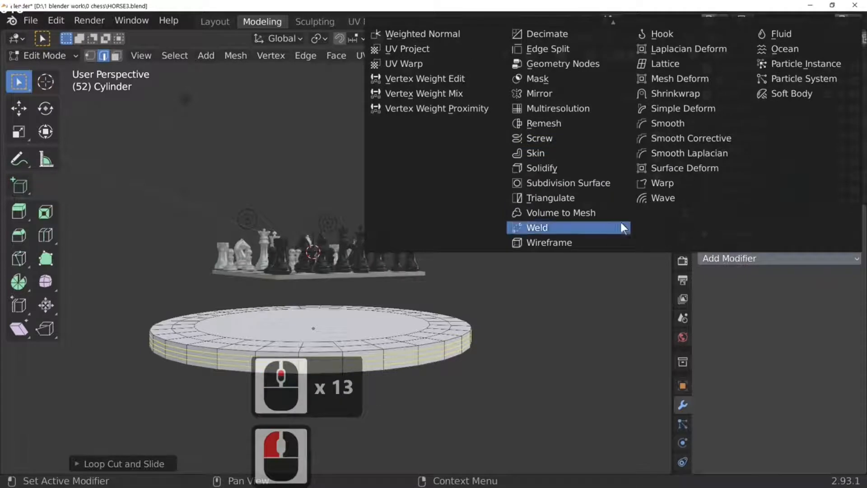
pyautogui.click(584, 186)
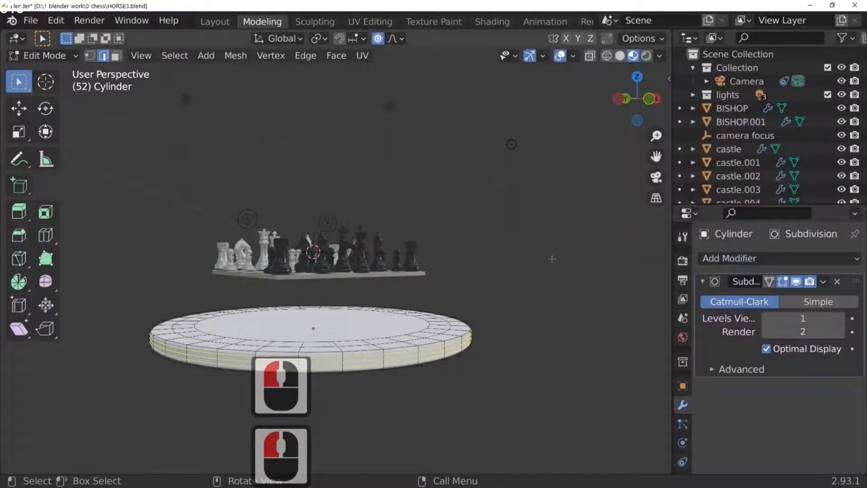
# Step: Return to Object Mode and set the disc's viewport subdivision level to 2
pyautogui.press('Tab')
pyautogui.moveTo(543, 311); pyautogui.dragTo(416, 320, button='middle')
pyautogui.click(839, 318)
pyautogui.scroll(4, 502, 348)
pyautogui.scroll(-4, 493, 328)
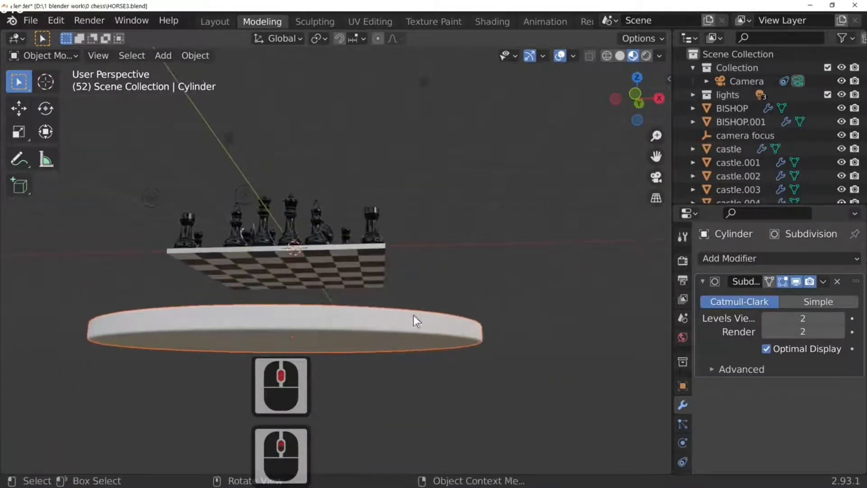
# Step: Scale the disc up well beyond the chessboard's edges and flatten it slightly along the Z axis
pyautogui.moveTo(327, 312); pyautogui.dragTo(447, 382, button='middle')
pyautogui.press('s')
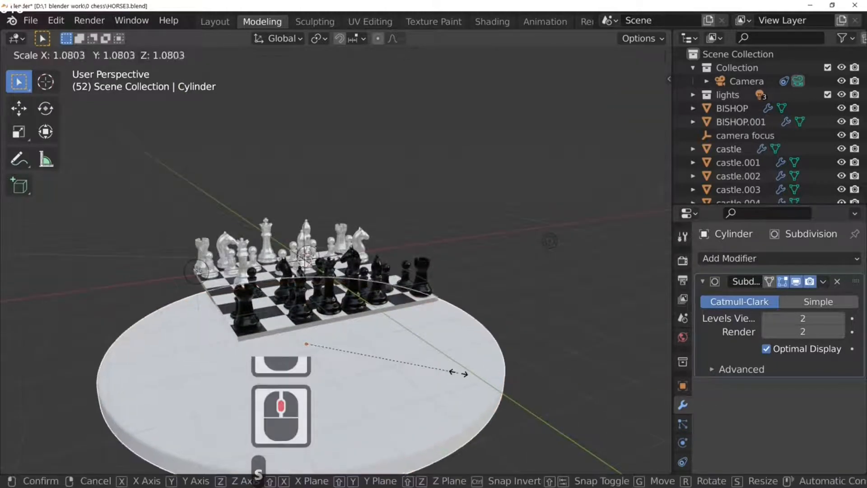
pyautogui.click(491, 375)
pyautogui.press('s')
pyautogui.press('z')
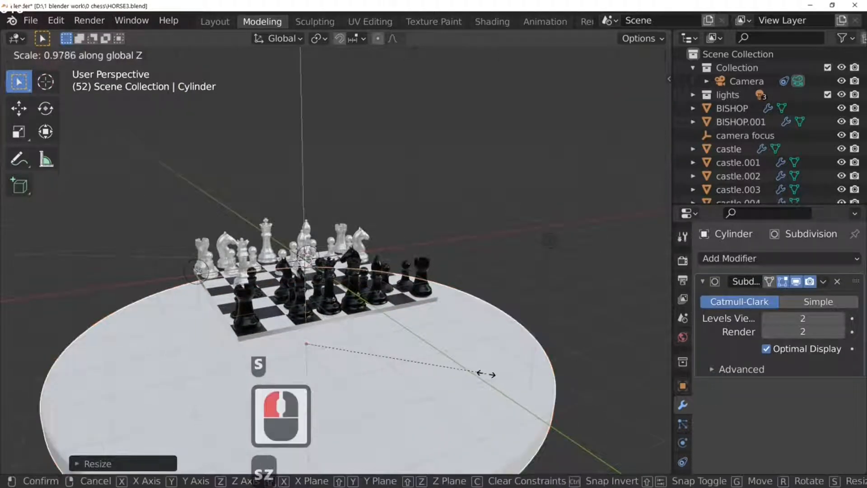
pyautogui.click(447, 366)
# Step: Raise the disc about 1.63 m along the Z axis to meet the chessboard's underside
pyautogui.scroll(-6, 451, 371)
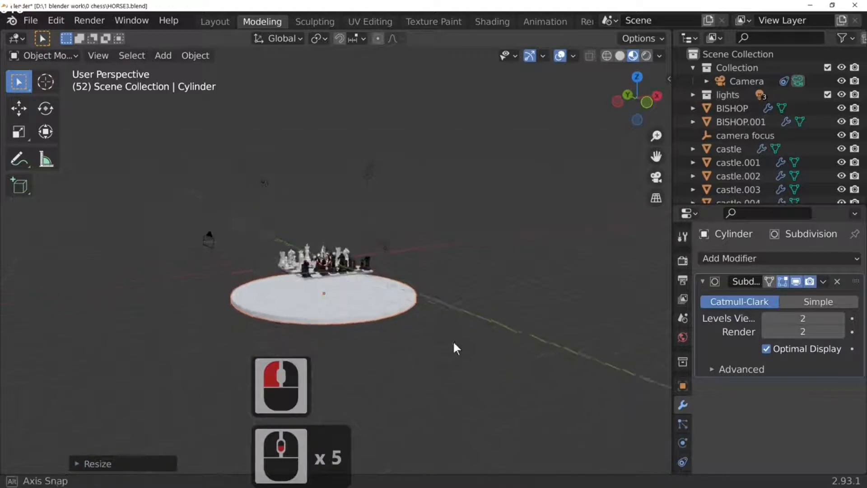
pyautogui.press('g')
pyautogui.press('z')
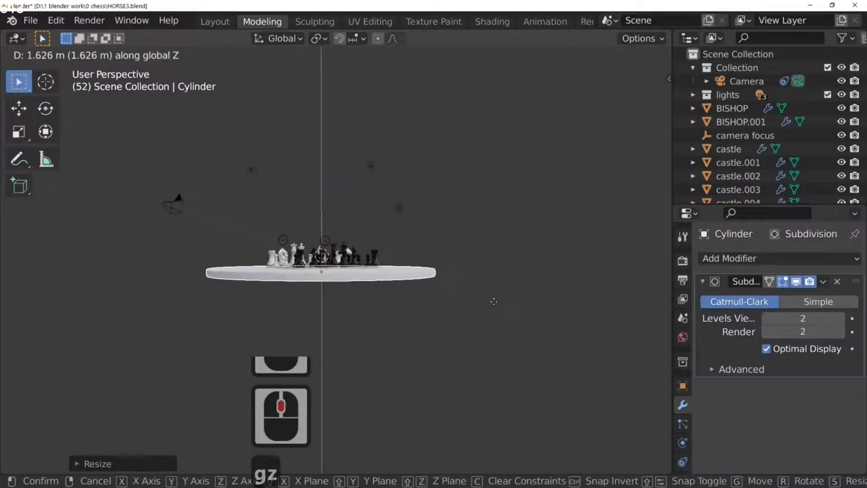
pyautogui.click(493, 303)
# Step: Fine-tune the disc's height along the Z axis so the chessboard rests on its surface
pyautogui.scroll(5, 463, 357)
pyautogui.moveTo(463, 357); pyautogui.dragTo(517, 304, button='middle')
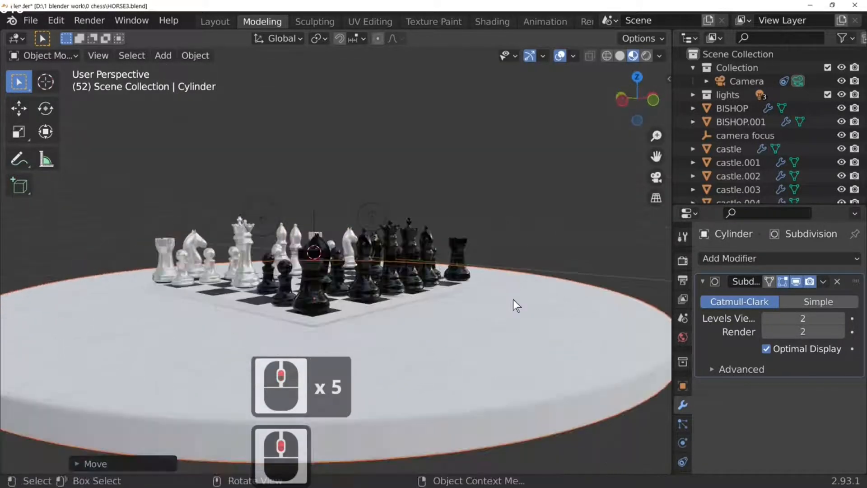
pyautogui.press('g')
pyautogui.press('z')
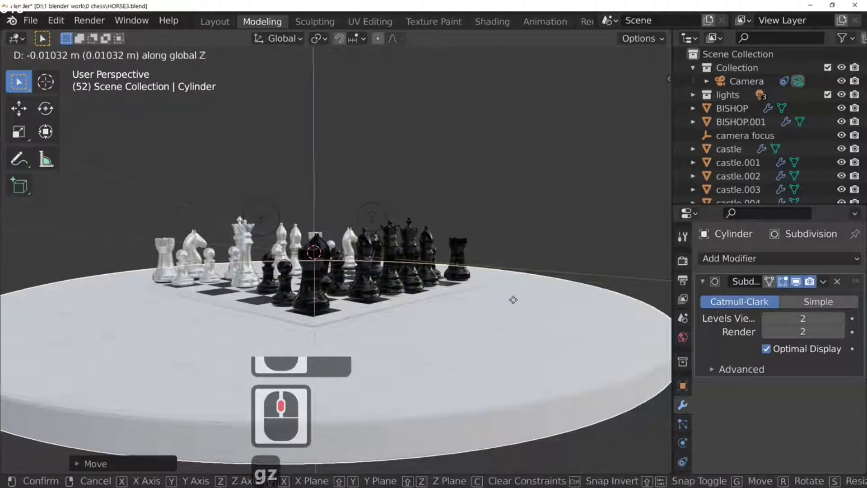
pyautogui.click(517, 298)
pyautogui.scroll(-3, 516, 307)
pyautogui.moveTo(515, 321); pyautogui.dragTo(519, 349, button='middle')
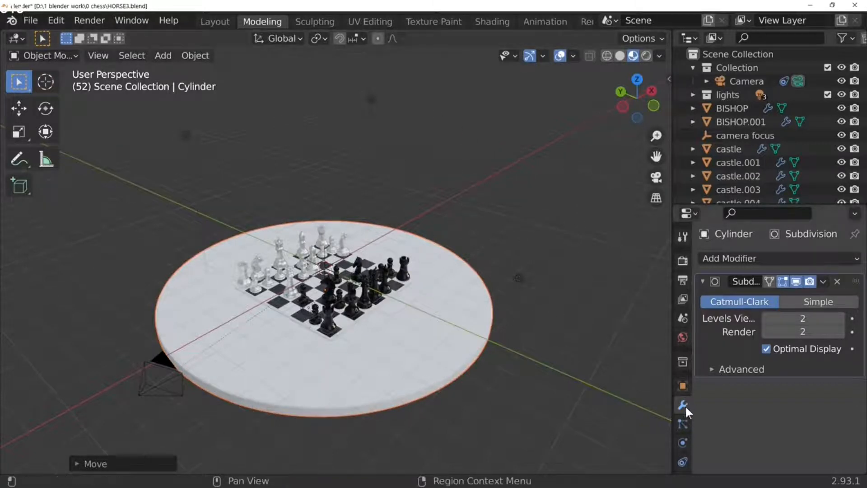
# Step: Give the disc a new material and rename it "table"
pyautogui.scroll(-5, 684, 405)
pyautogui.click(682, 434)
pyautogui.click(770, 314)
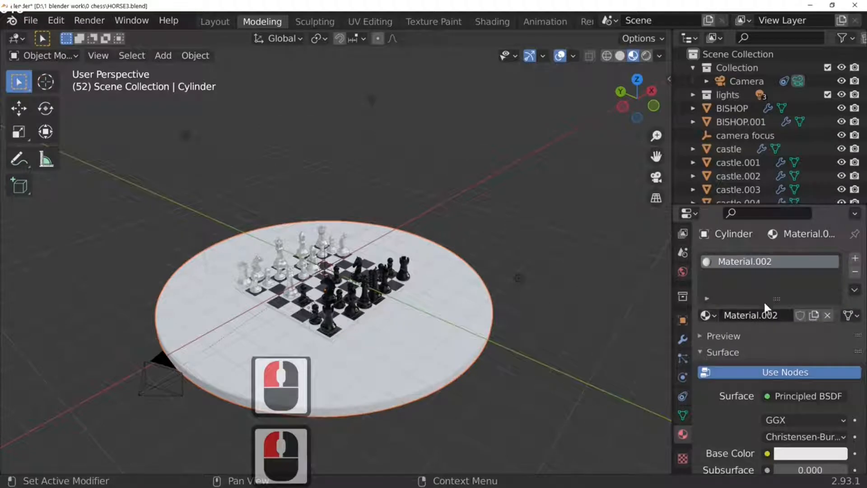
pyautogui.doubleClick(755, 262)
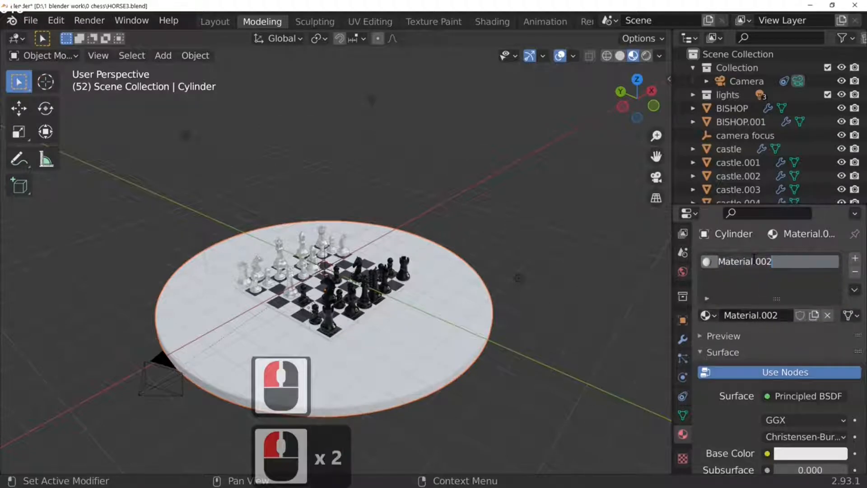
pyautogui.write('table')
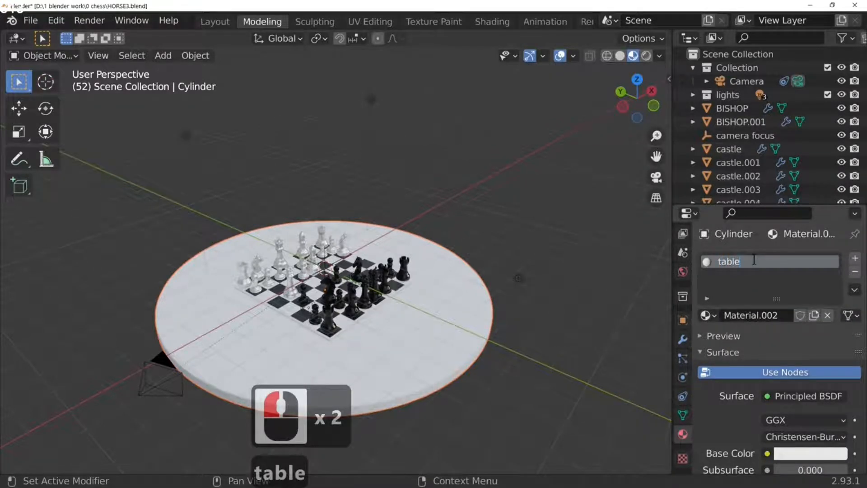
pyautogui.press('Return')
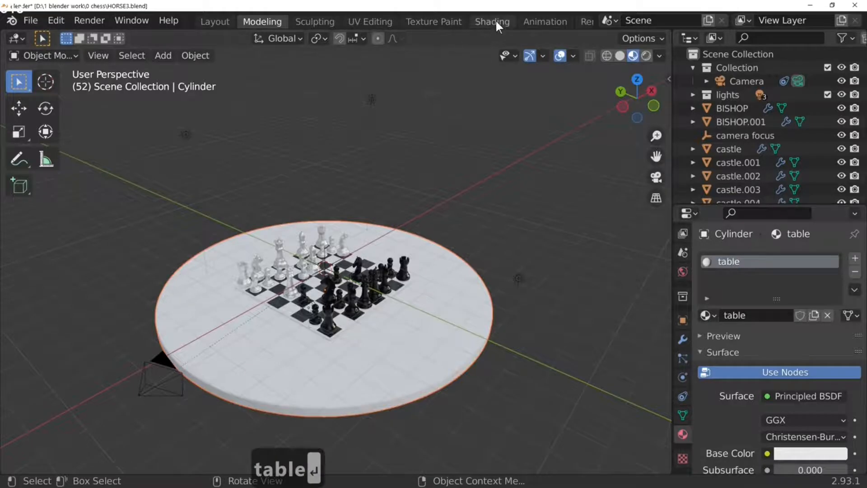
# Step: Switch to the Shading workspace, enlarge the node editor and bring the whole disc into view
pyautogui.click(495, 21)
pyautogui.scroll(4, 481, 307)
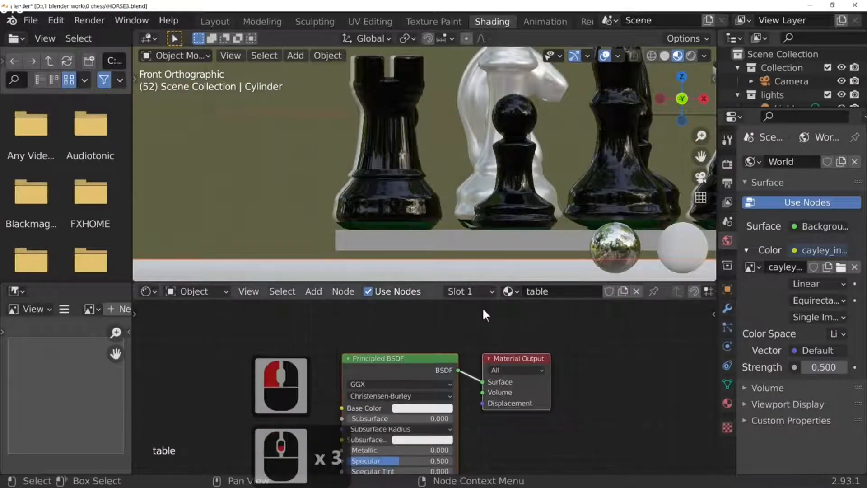
pyautogui.click(320, 292)
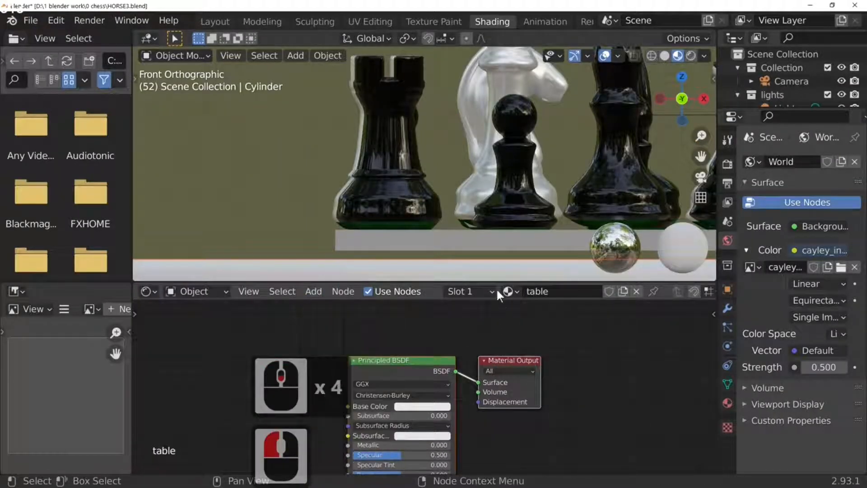
pyautogui.moveTo(479, 280); pyautogui.dragTo(484, 220)
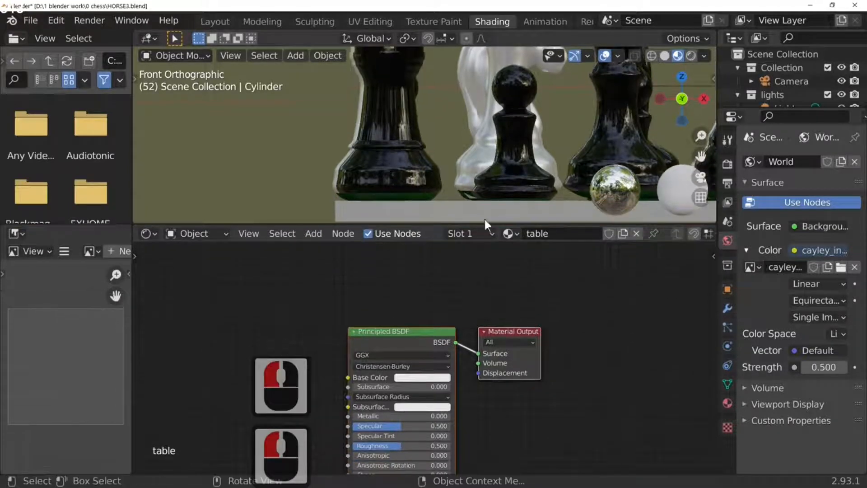
pyautogui.scroll(-8, 481, 172)
pyautogui.moveTo(481, 171); pyautogui.dragTo(432, 208, button='middle')
# Step: Add a Musgrave Texture node and connect its Height output to the Principled BSDF's Roughness
pyautogui.click(313, 233)
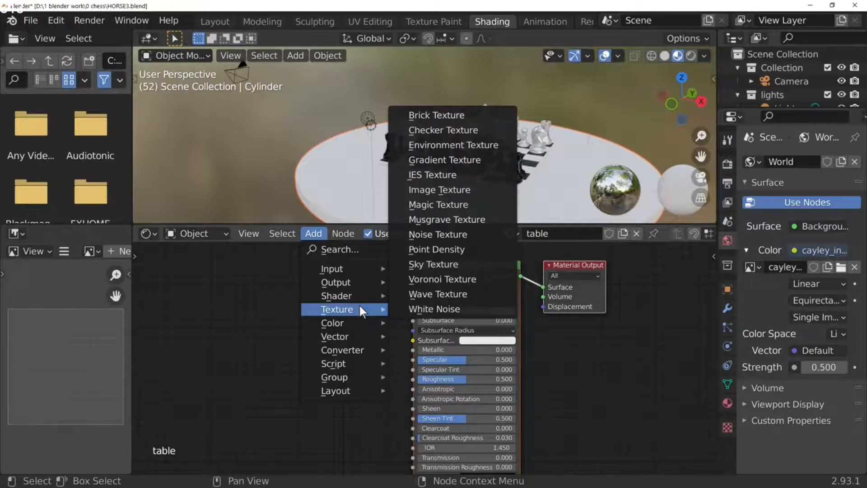
pyautogui.click(451, 220)
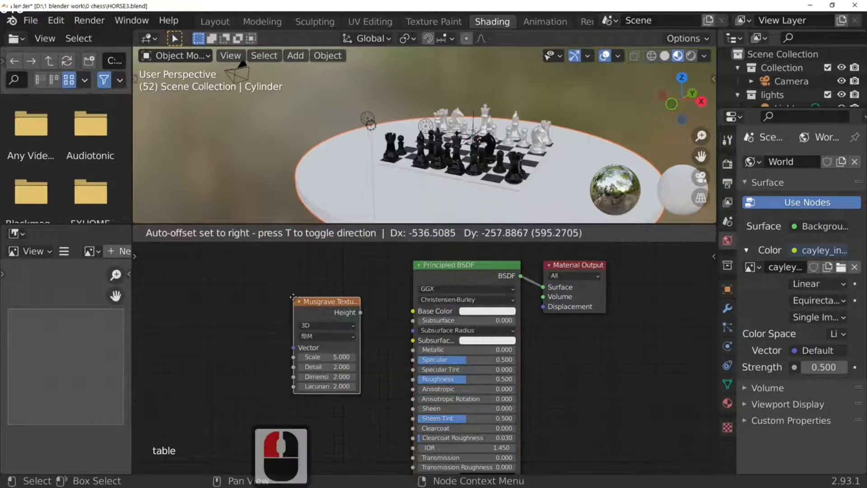
pyautogui.click(292, 297)
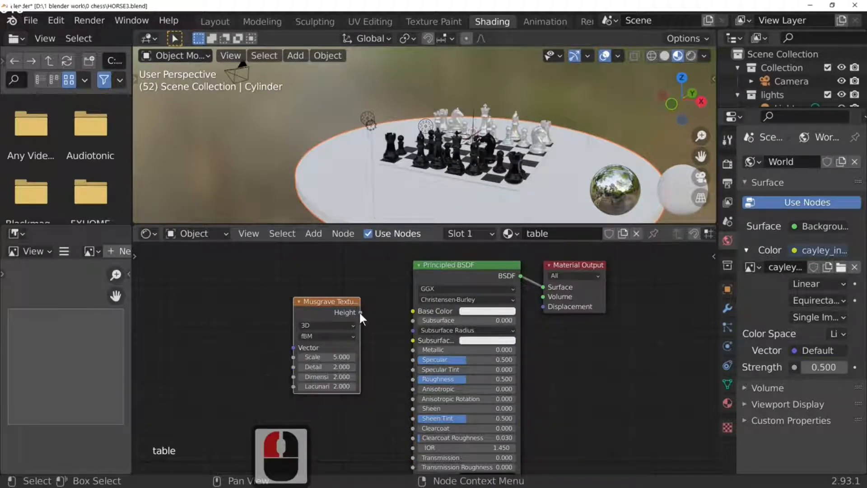
pyautogui.moveTo(360, 313); pyautogui.dragTo(413, 380)
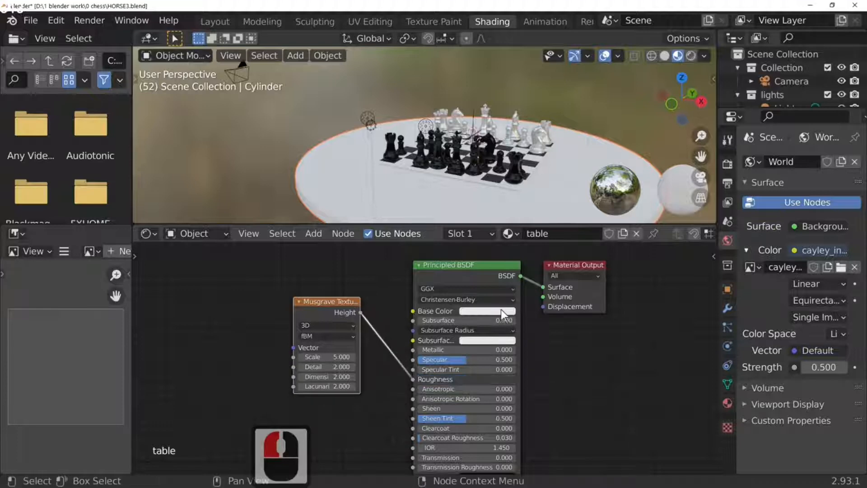
# Step: Set the table shader's base color to orange, with a black subsurface color and a subsurface amount of about 0.676
pyautogui.click(497, 311)
pyautogui.moveTo(497, 222); pyautogui.dragTo(486, 238)
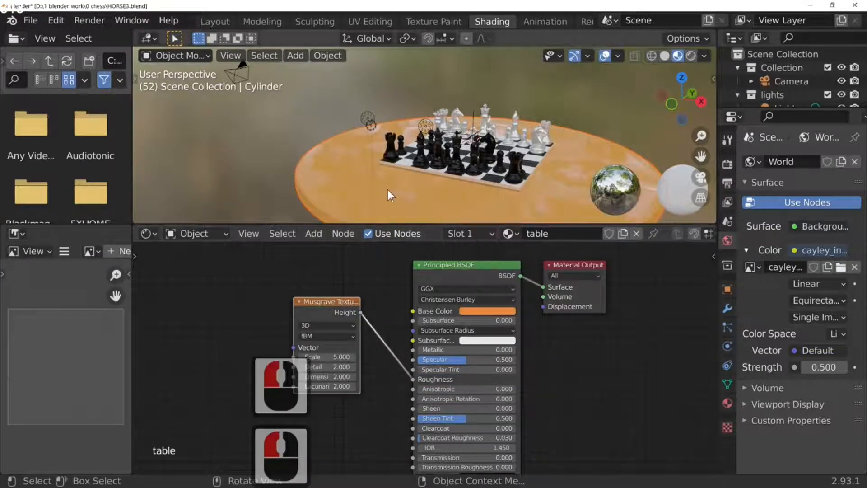
pyautogui.click(481, 339)
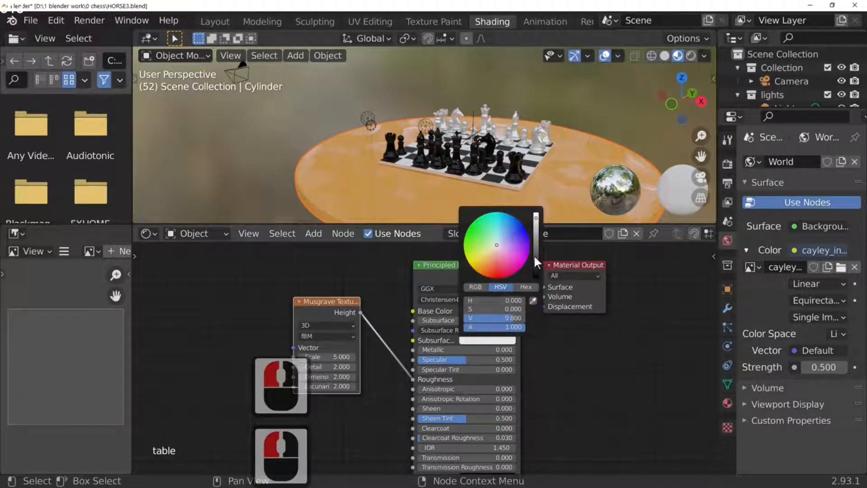
pyautogui.moveTo(534, 254); pyautogui.dragTo(535, 276)
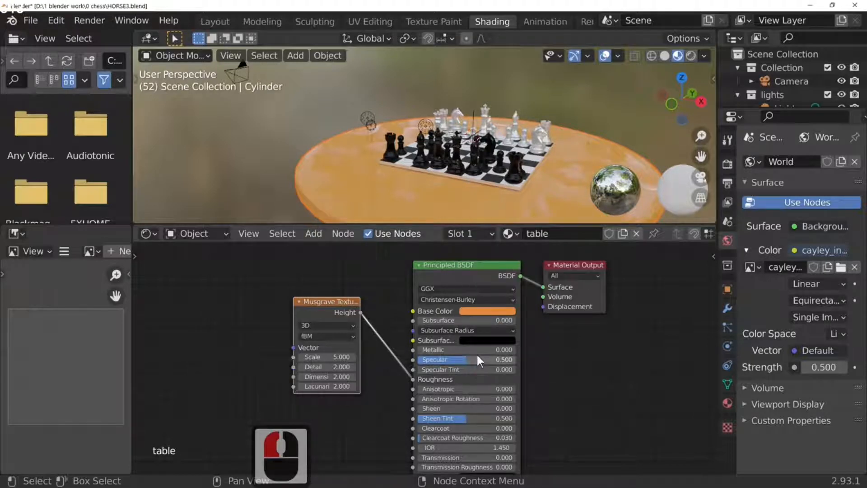
pyautogui.moveTo(480, 320); pyautogui.dragTo(545, 321)
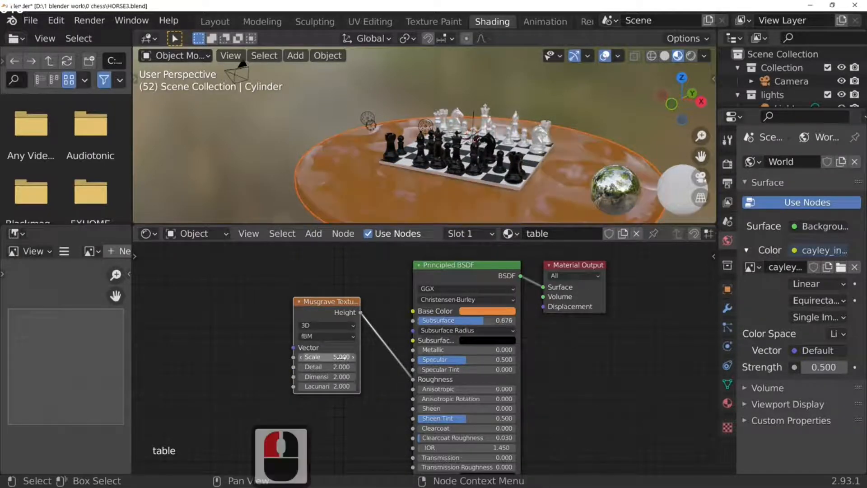
# Step: Set the Musgrave Texture's scale to 30
pyautogui.doubleClick(336, 357)
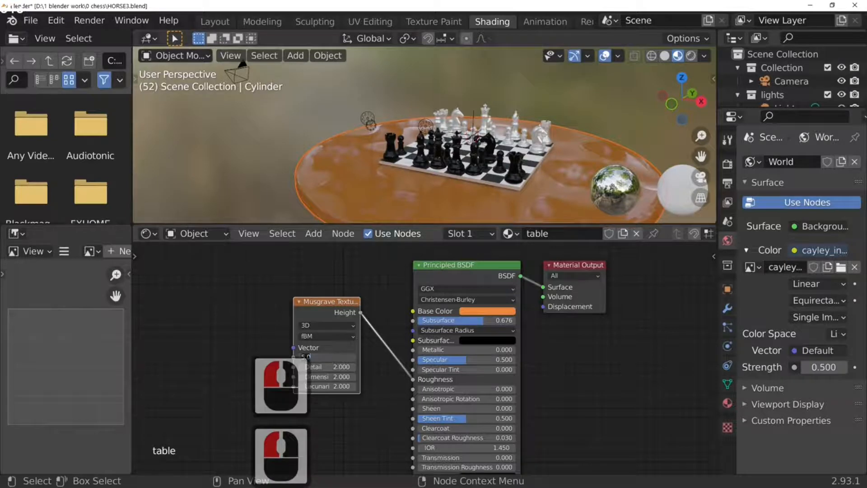
pyautogui.write('30')
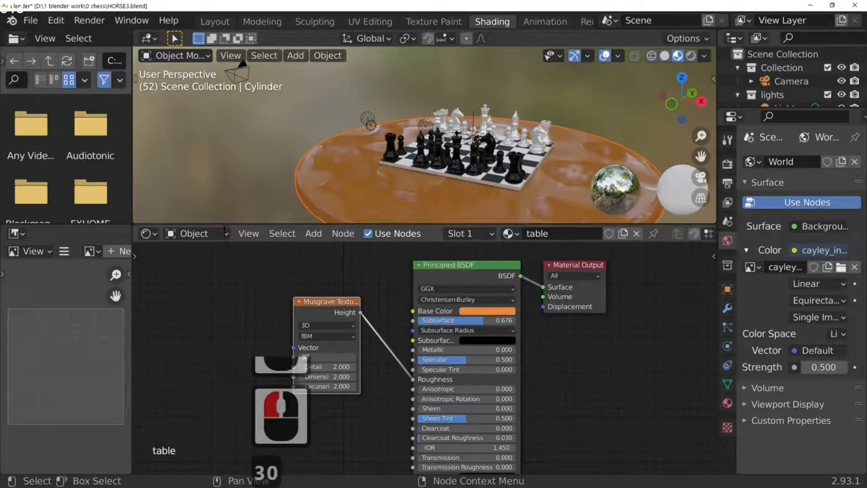
pyautogui.press('Return')
# Step: Render the current frame, check the table's look in the image, and close the render
pyautogui.press('F12')
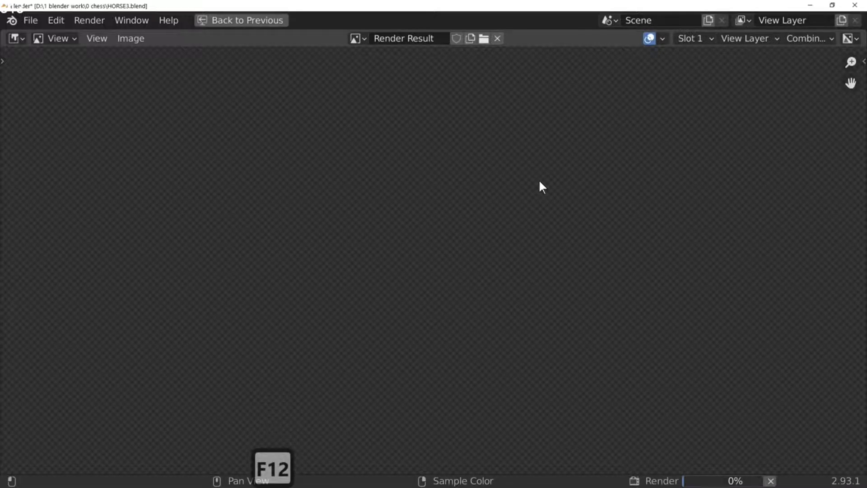
pyautogui.scroll(-1, 562, 274)
pyautogui.scroll(-2, 562, 274)
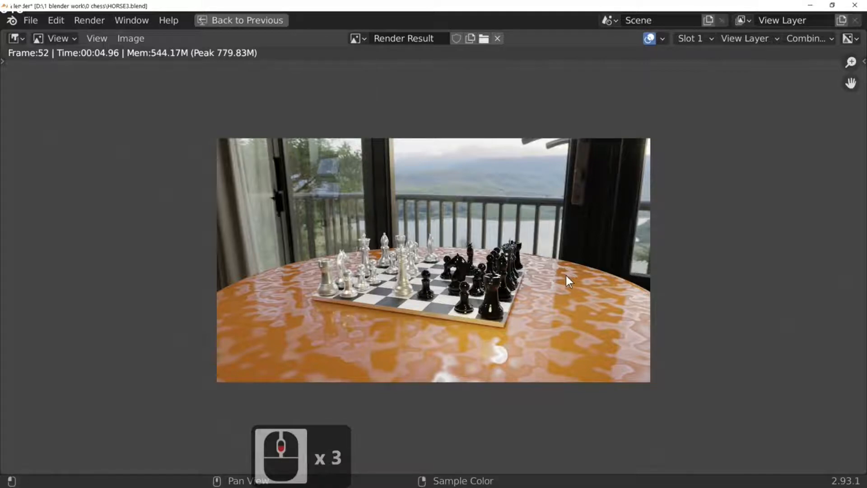
pyautogui.press('Escape')
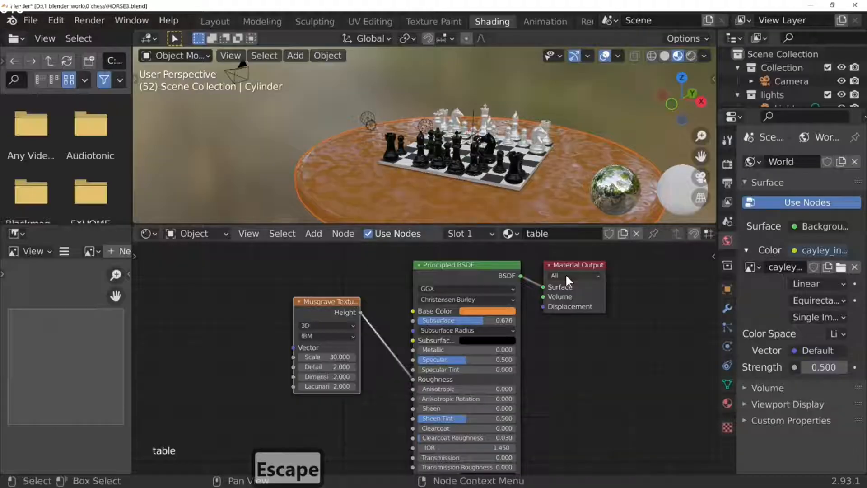
pyautogui.click(545, 187)
pyautogui.press('s')
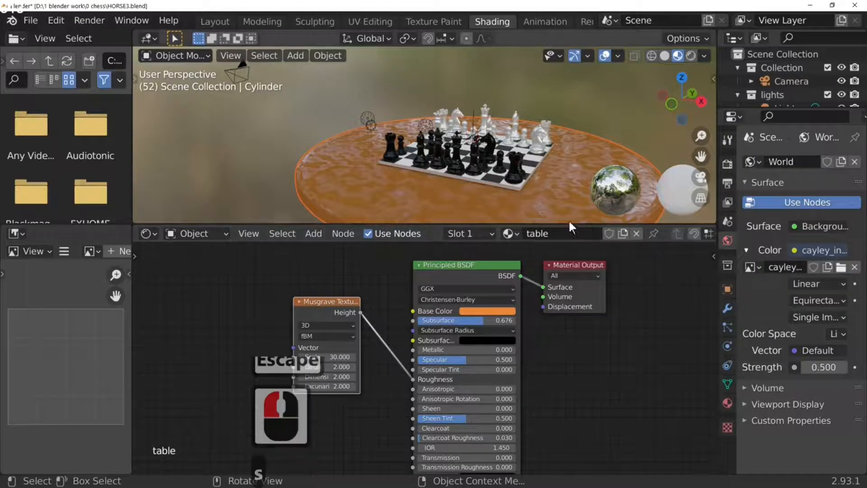
pyautogui.click(560, 202)
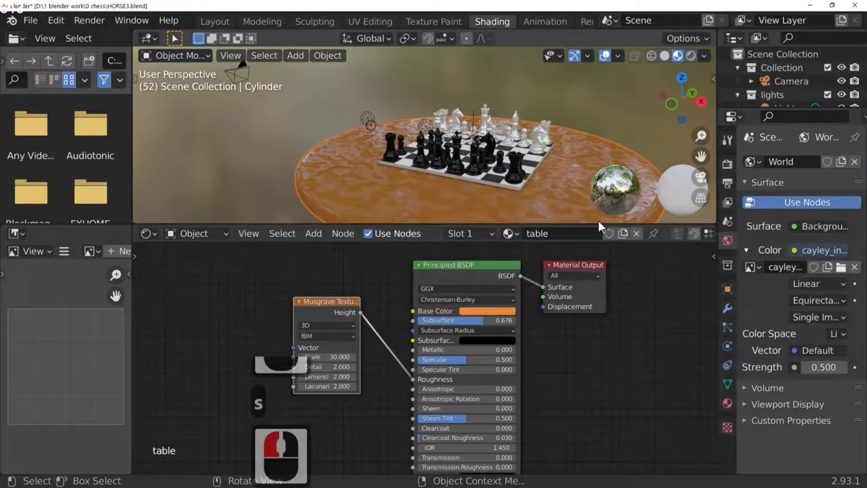
# Step: Scale the round table down slightly and darken its orange base color to brown
pyautogui.press('s')
pyautogui.click(564, 208)
pyautogui.click(499, 311)
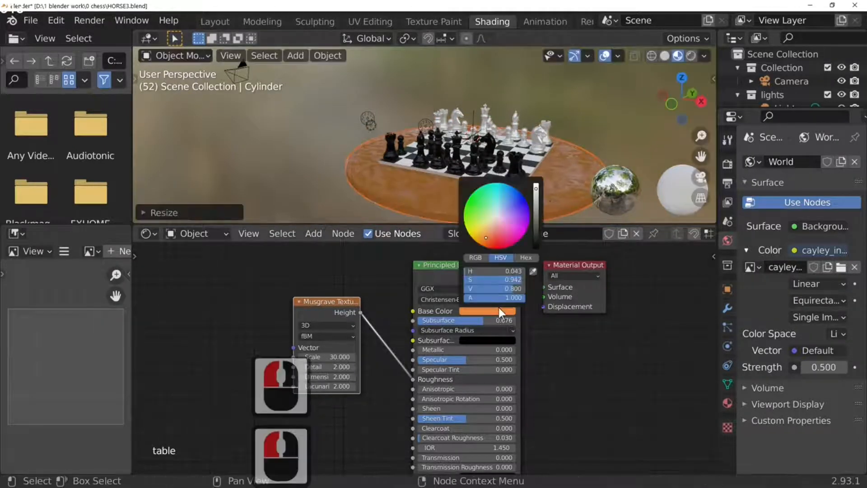
pyautogui.moveTo(536, 213); pyautogui.dragTo(536, 224)
# Step: Render the current frame, examine the brown tabletop under the chessboard, and close the render
pyautogui.press('F12')
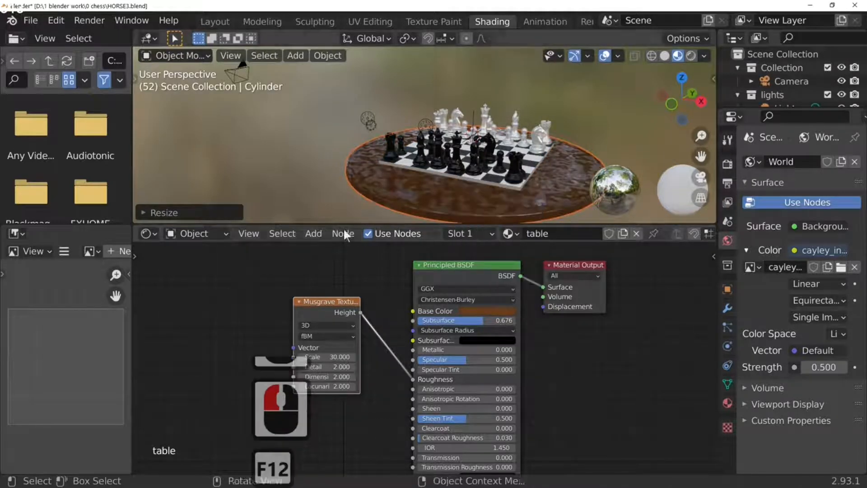
pyautogui.press('F12')
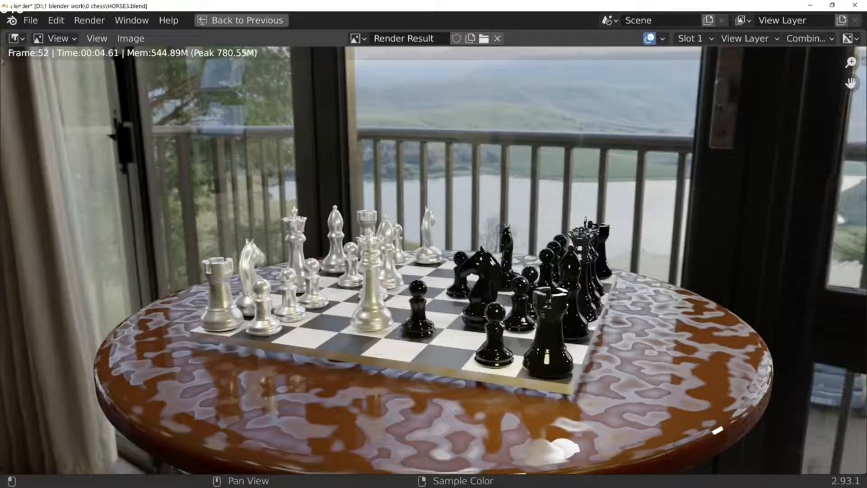
pyautogui.moveTo(591, 318)
pyautogui.mouseDown(button='middle')
pyautogui.moveTo(560, 317)
pyautogui.moveTo(587, 317)
pyautogui.mouseUp(button='middle')
pyautogui.press('Escape')
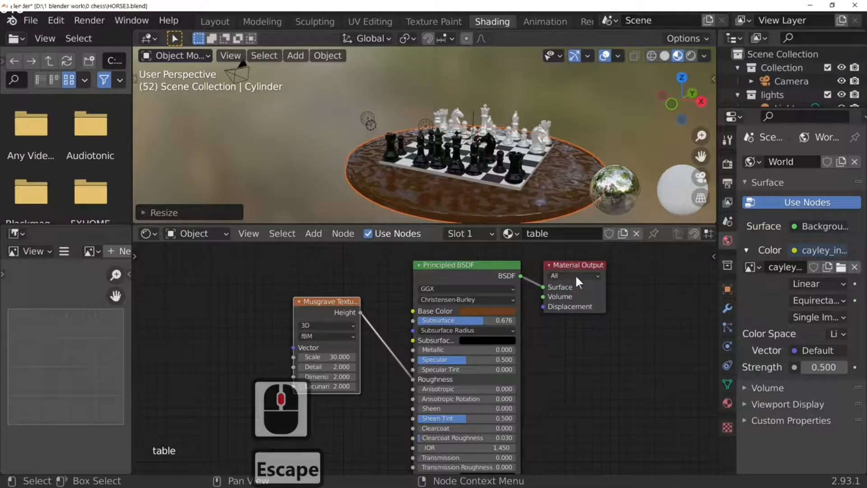
# Step: Lower the value of the table shader's base color until it is almost black
pyautogui.click(508, 312)
pyautogui.moveTo(536, 224); pyautogui.dragTo(535, 239)
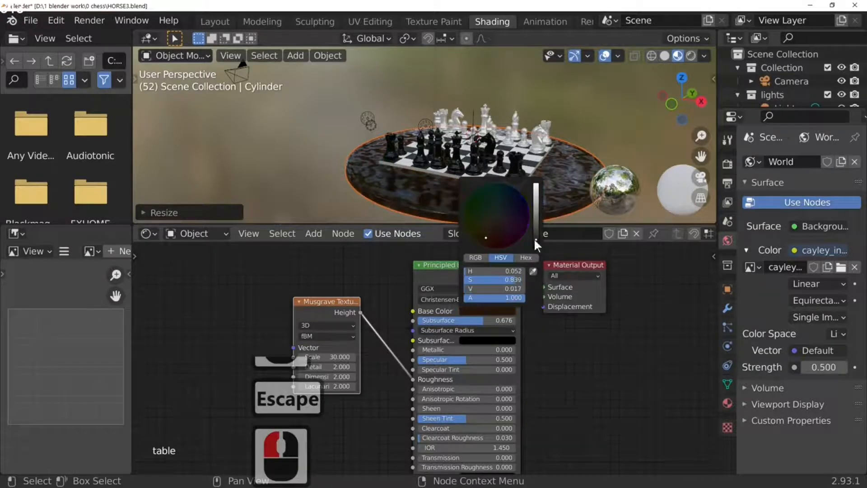
pyautogui.scroll(5, 538, 182)
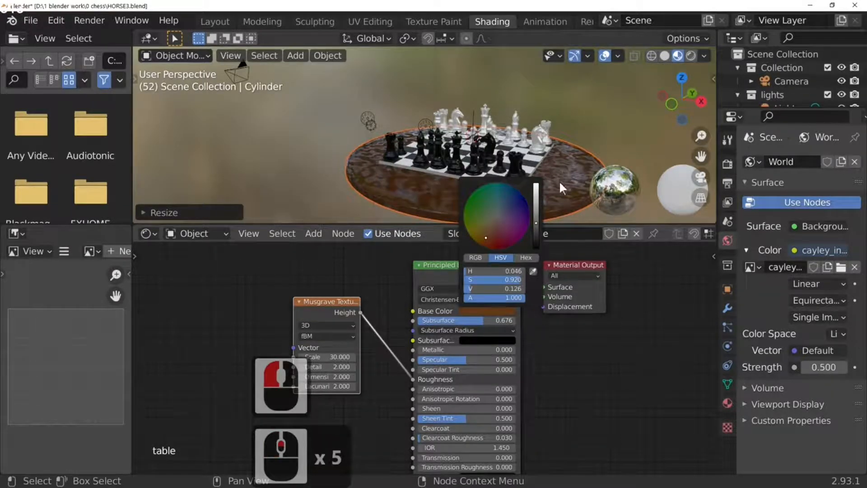
pyautogui.scroll(-7, 487, 296)
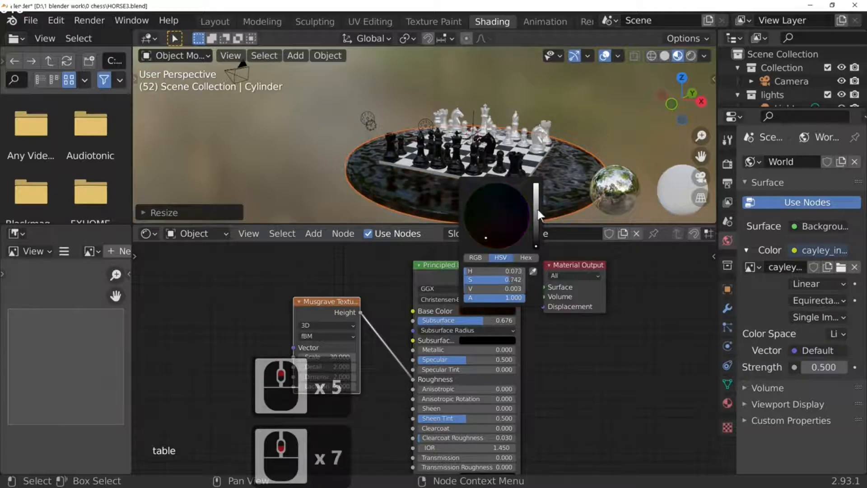
pyautogui.scroll(1, 552, 195)
pyautogui.click(557, 188)
pyautogui.click(560, 185)
# Step: Move the table along the Z axis to adjust its height beneath the chessboard
pyautogui.moveTo(561, 172)
pyautogui.mouseDown(button='middle')
pyautogui.moveTo(567, 137)
pyautogui.moveTo(561, 155)
pyautogui.mouseUp(button='middle')
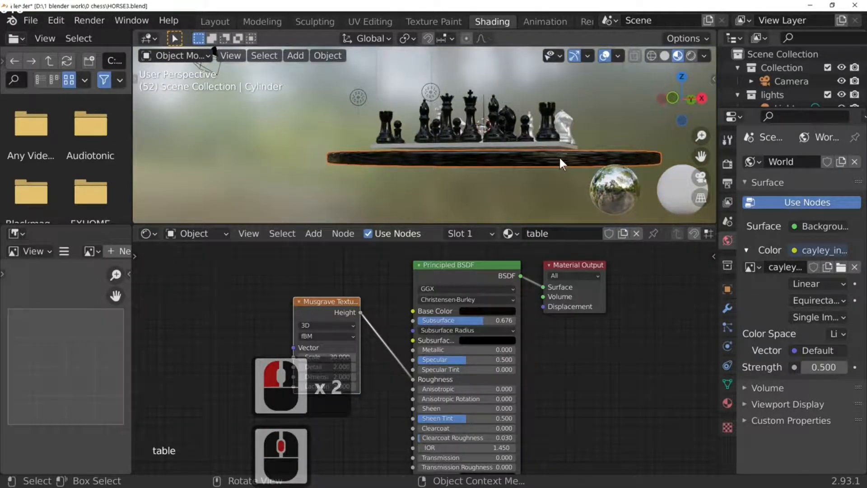
pyautogui.press('g')
pyautogui.press('z')
# Step: Render the current frame, examine the dark tabletop and its reflections up close, and leave the render view
pyautogui.press('F11')
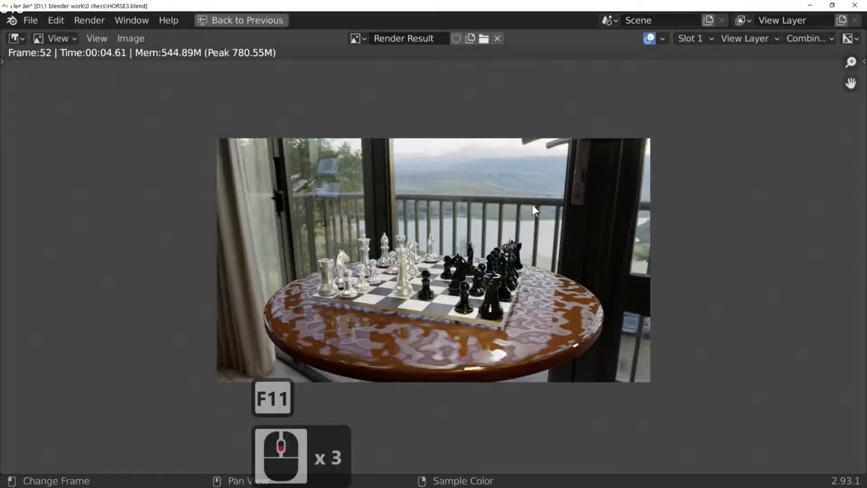
pyautogui.press('F12')
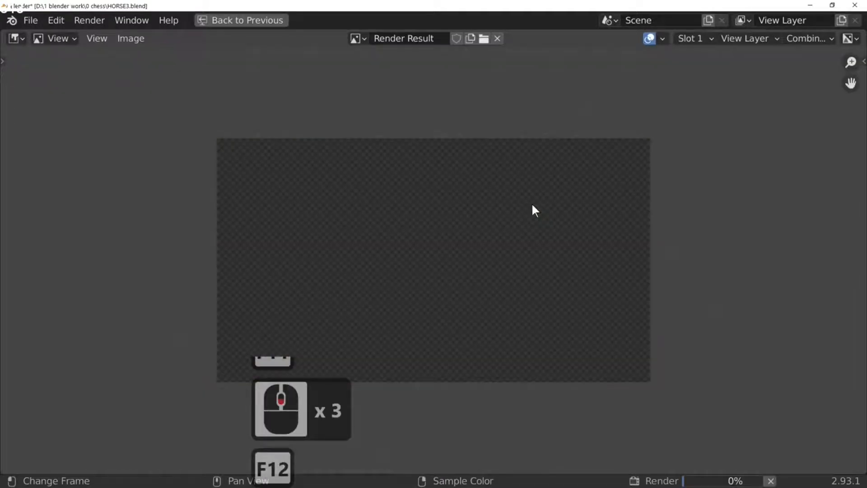
pyautogui.scroll(2, 556, 256)
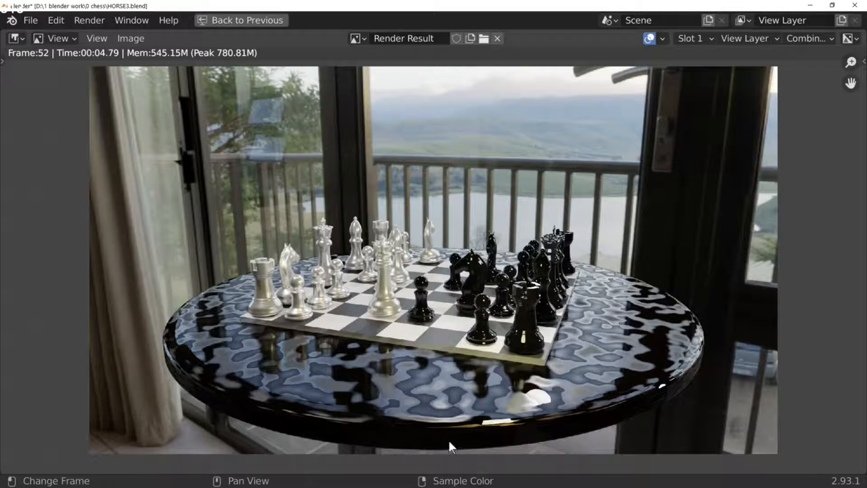
pyautogui.scroll(1, 484, 419)
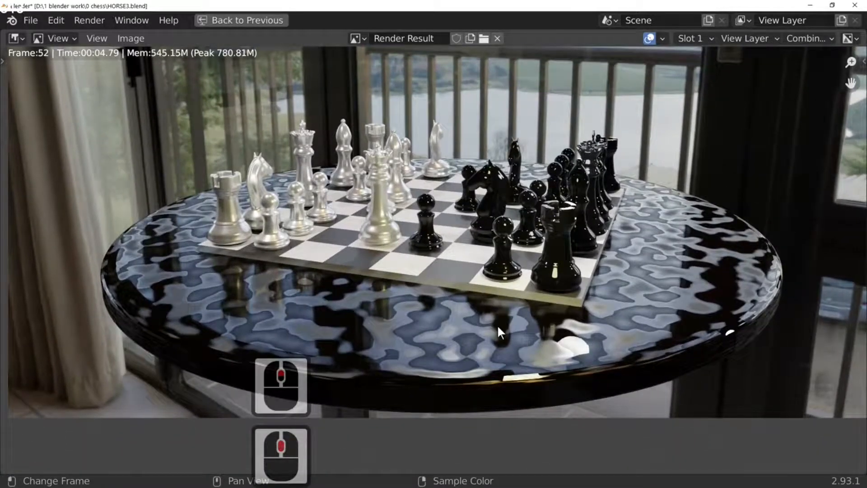
pyautogui.press('Tab')
pyautogui.click(600, 329)
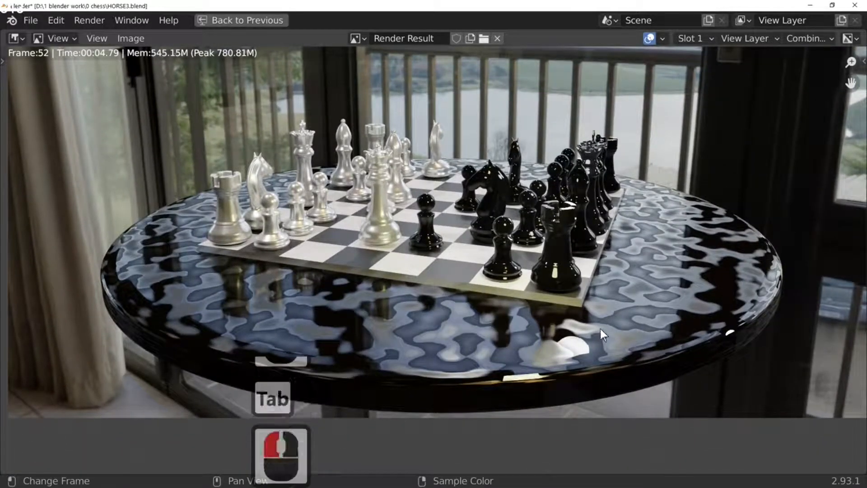
pyautogui.click(240, 20)
# Step: In face select mode, extrude the tabletop's underside face in place and scale it down to a small central disc
pyautogui.moveTo(412, 310); pyautogui.dragTo(402, 226, button='middle')
pyautogui.click(116, 56)
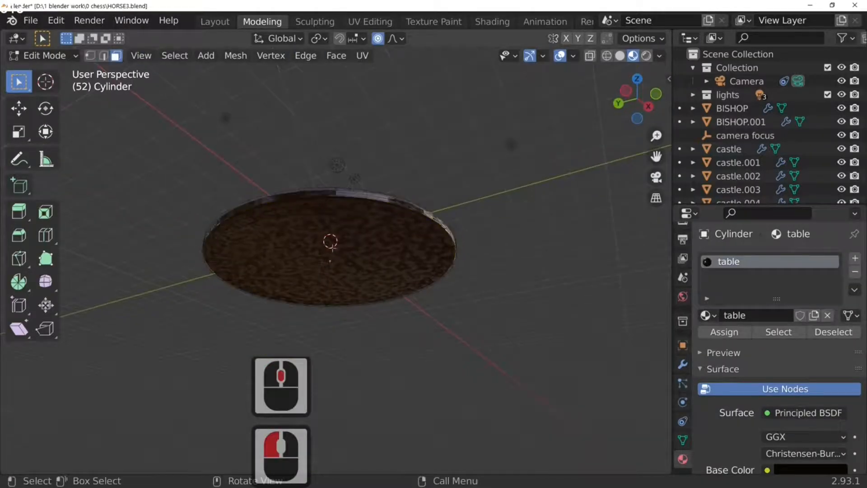
pyautogui.click(343, 260)
pyautogui.press('e')
pyautogui.press('s')
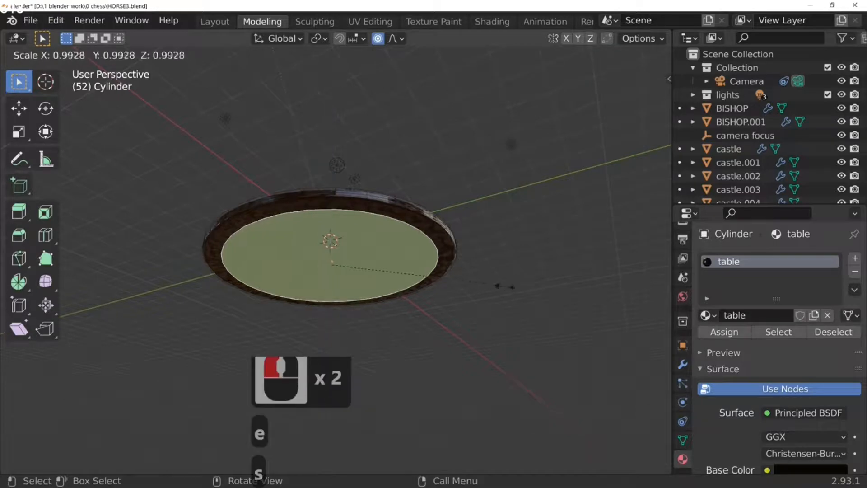
pyautogui.click(355, 274)
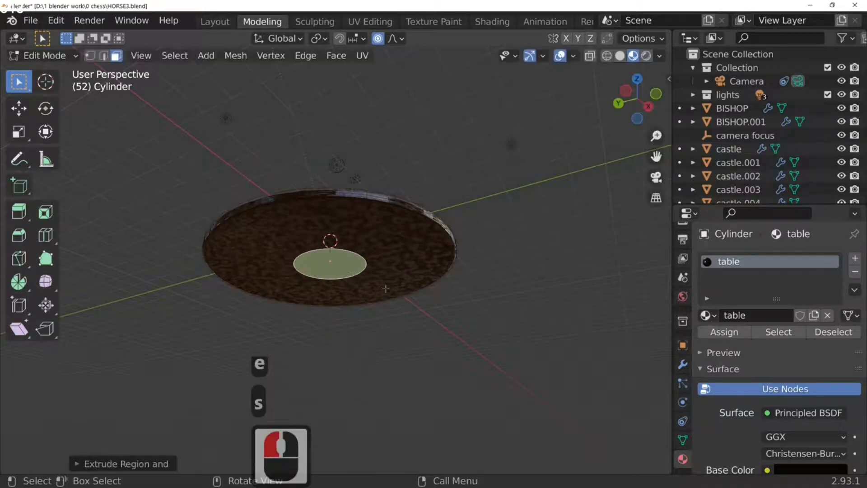
# Step: Extrude the small central disc downward along Z to form the table's leg
pyautogui.moveTo(430, 293); pyautogui.dragTo(424, 328, button='middle')
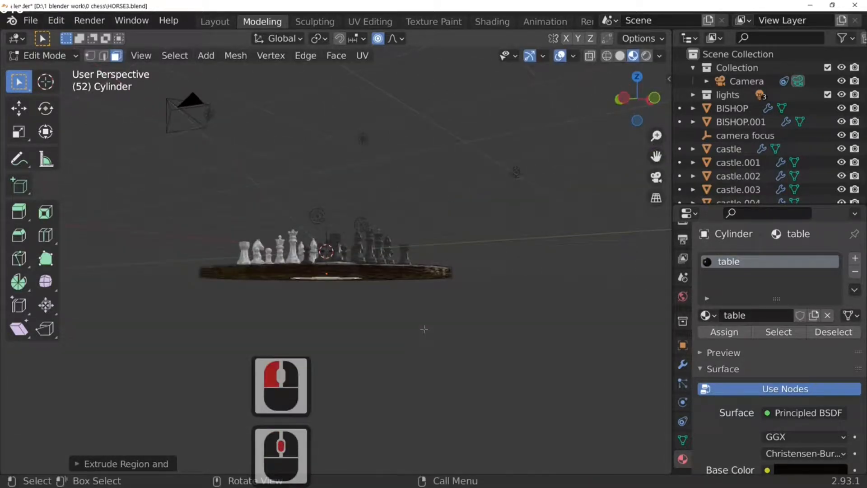
pyautogui.press('e')
pyautogui.press('z')
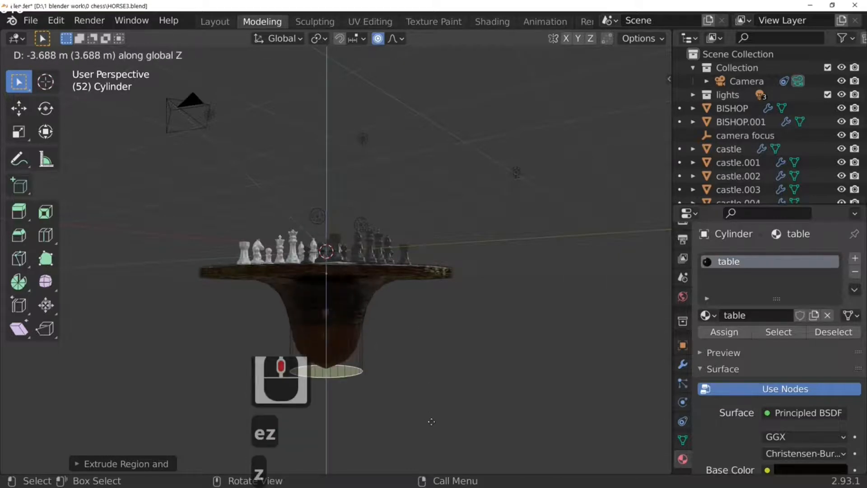
pyautogui.click(430, 461)
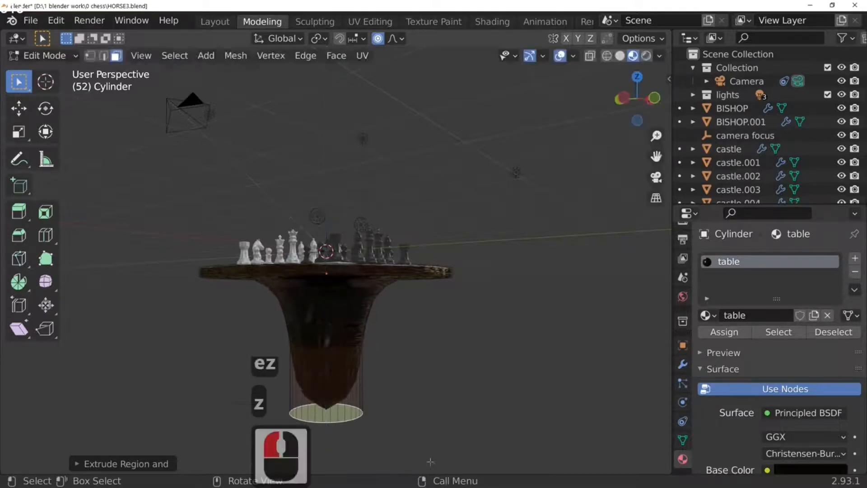
# Step: Add a horizontal loop cut around the table leg and scale it inward to form a narrow waist
pyautogui.click(341, 377)
pyautogui.hotkey('ctrl', 'r')
pyautogui.click(337, 316)
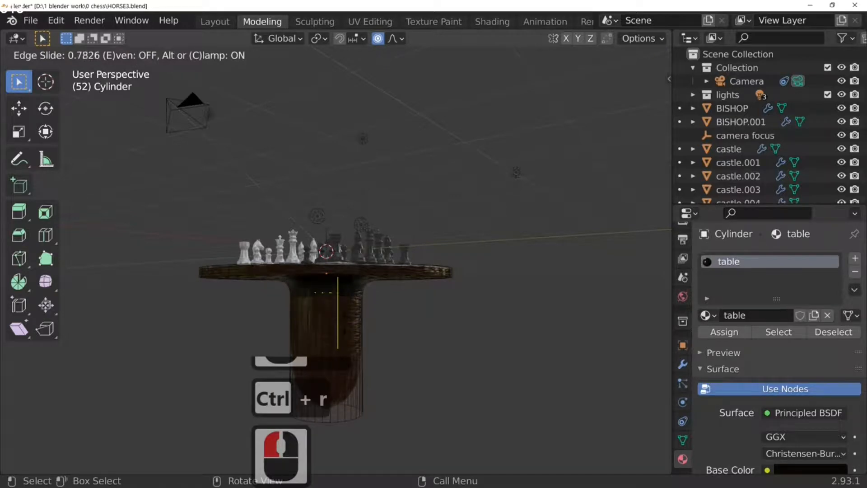
pyautogui.click(347, 357)
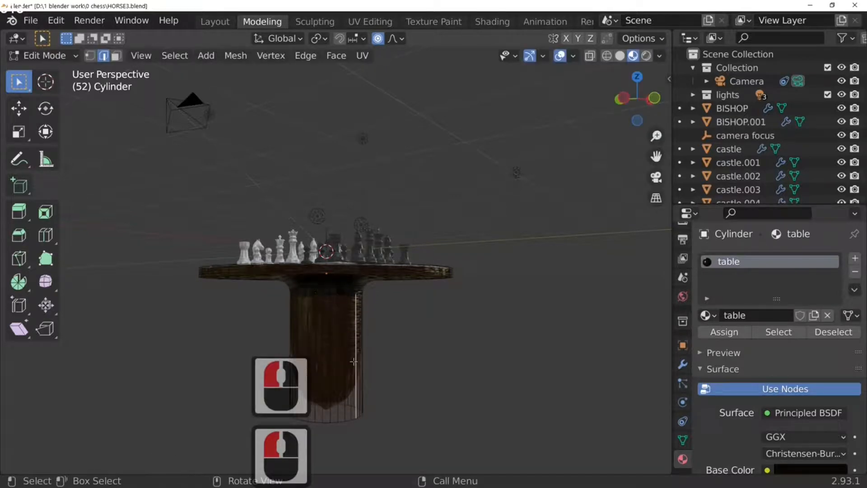
pyautogui.hotkey('ctrl', 'r')
pyautogui.click(353, 357)
pyautogui.press('s')
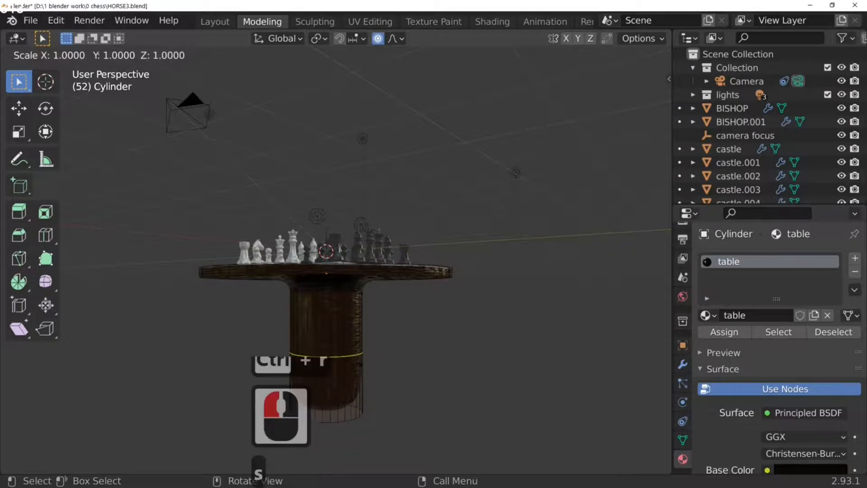
pyautogui.click(346, 397)
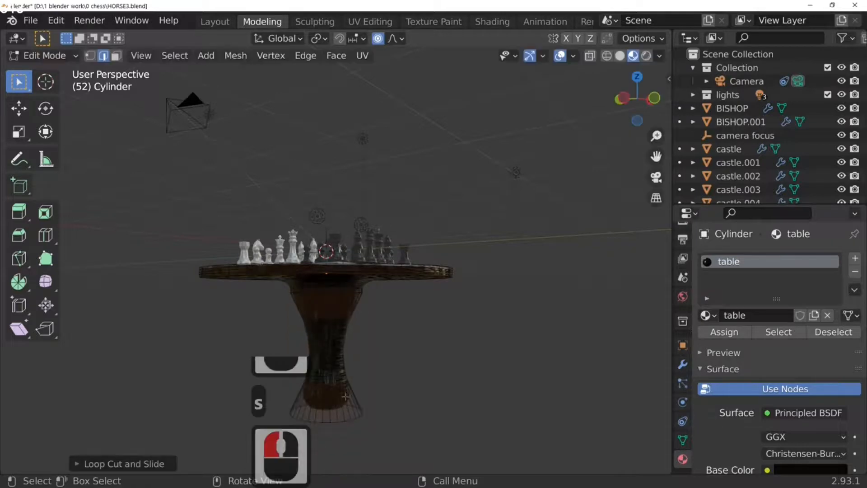
# Step: Extrude the leg's bottom edge loop slightly down along Z, scale it outward into a flared foot, and return to Object Mode
pyautogui.moveTo(346, 397); pyautogui.dragTo(349, 419, button='middle')
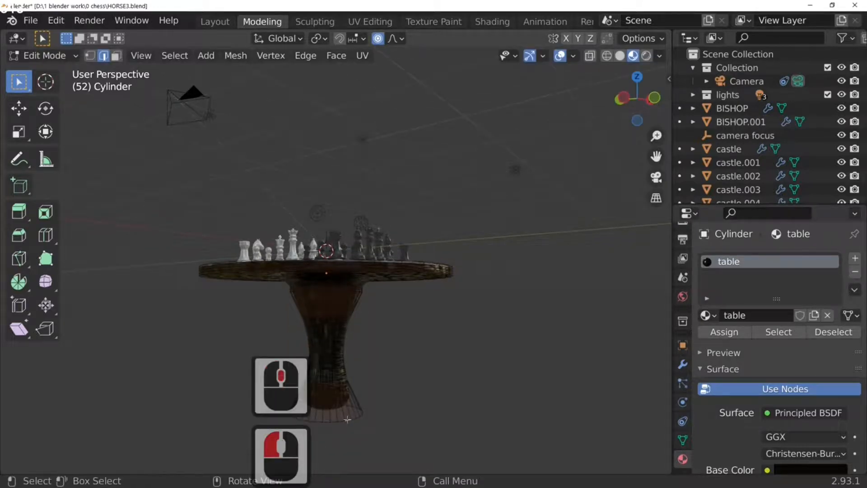
pyautogui.keyDown('alt'); pyautogui.click(348, 419); pyautogui.keyUp('alt')
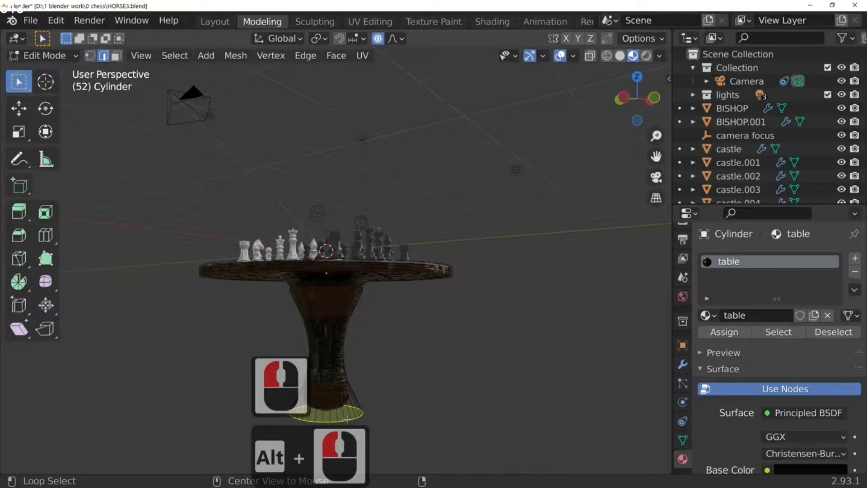
pyautogui.press('g')
pyautogui.click(376, 415)
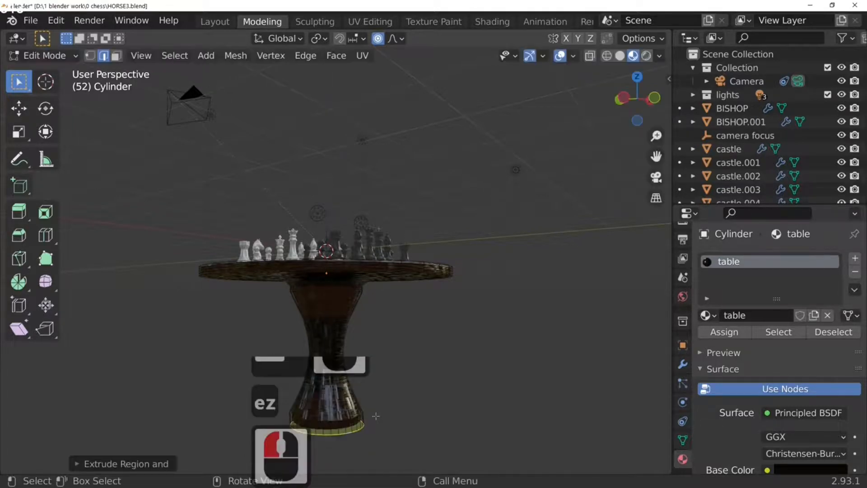
pyautogui.press('z')
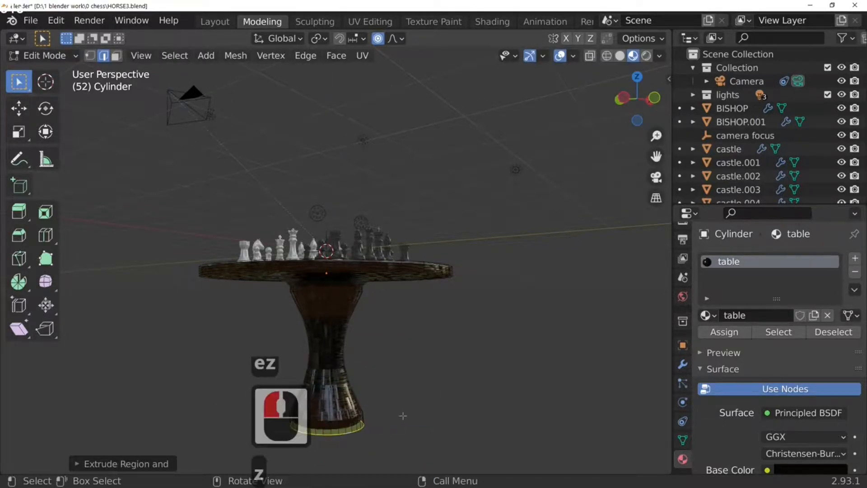
pyautogui.press('s')
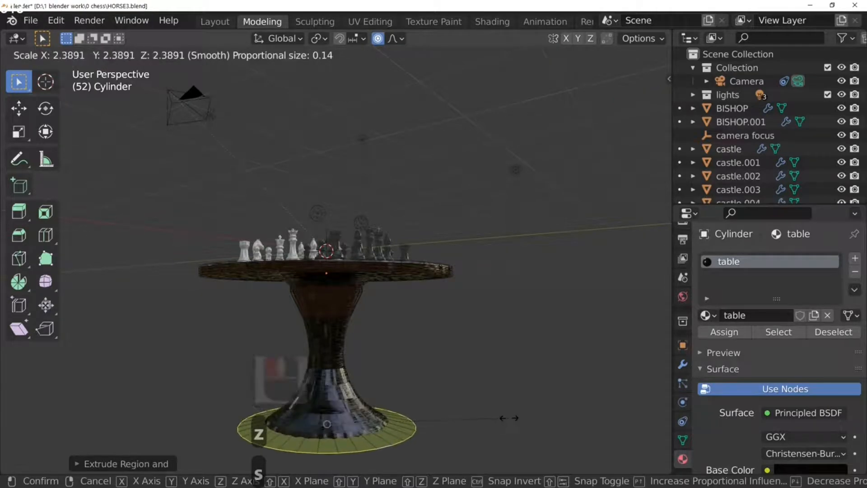
pyautogui.click(452, 415)
pyautogui.press('Tab')
# Step: Apply Shade Smooth to the table
pyautogui.moveTo(451, 416); pyautogui.dragTo(361, 370, button='middle')
pyautogui.rightClick(311, 304)
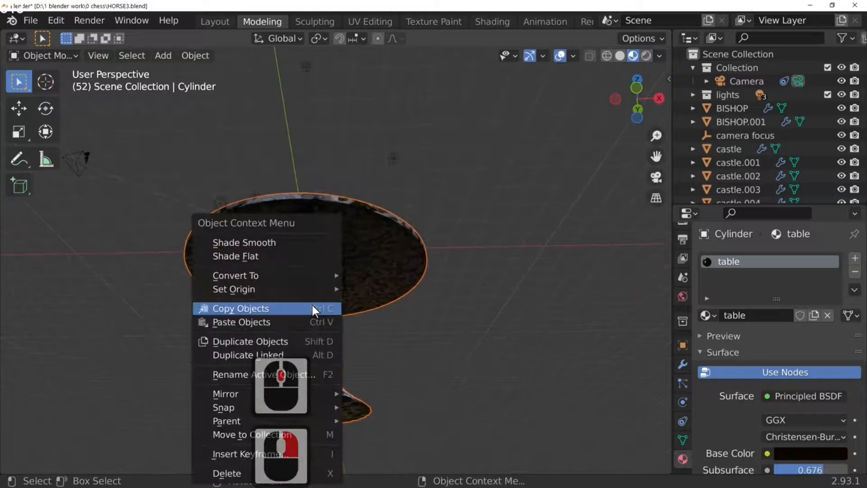
pyautogui.click(300, 242)
pyautogui.moveTo(303, 248); pyautogui.dragTo(439, 363, button='middle')
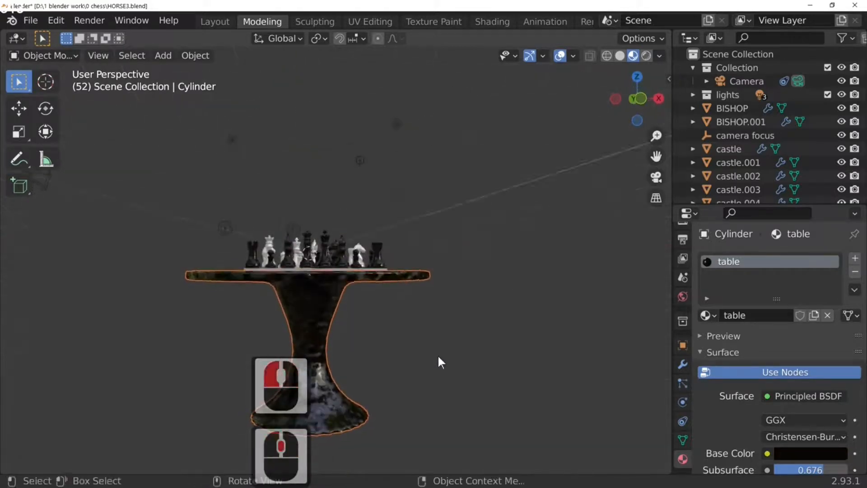
# Step: Switch to the camera view, render the current frame, examine the table with its leg, and close the render
pyautogui.press('KP_0')
pyautogui.press('F12')
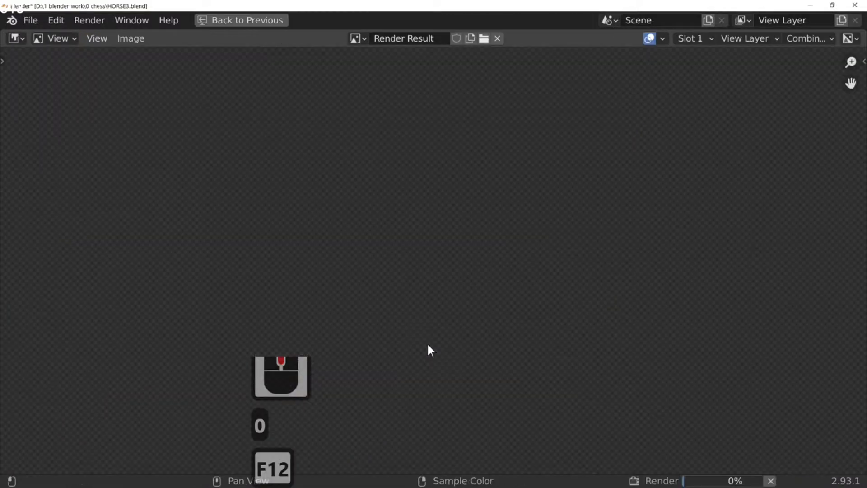
pyautogui.scroll(2, 469, 350)
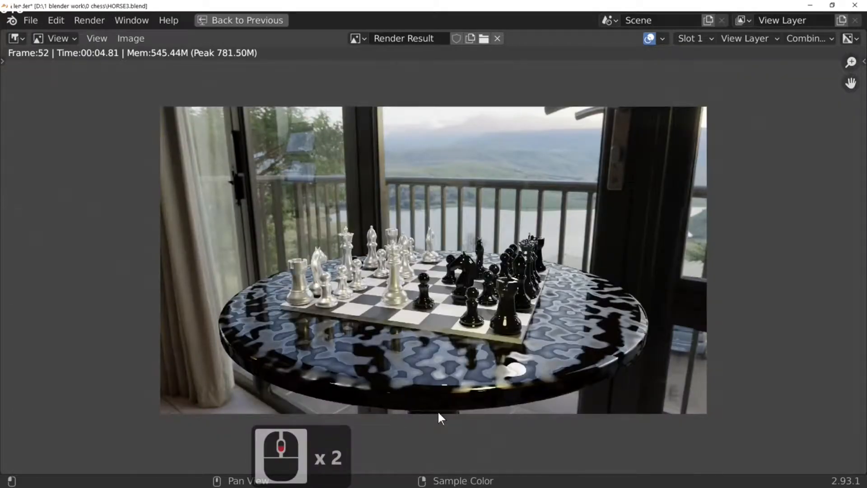
pyautogui.scroll(-2, 530, 367)
pyautogui.press('Escape')
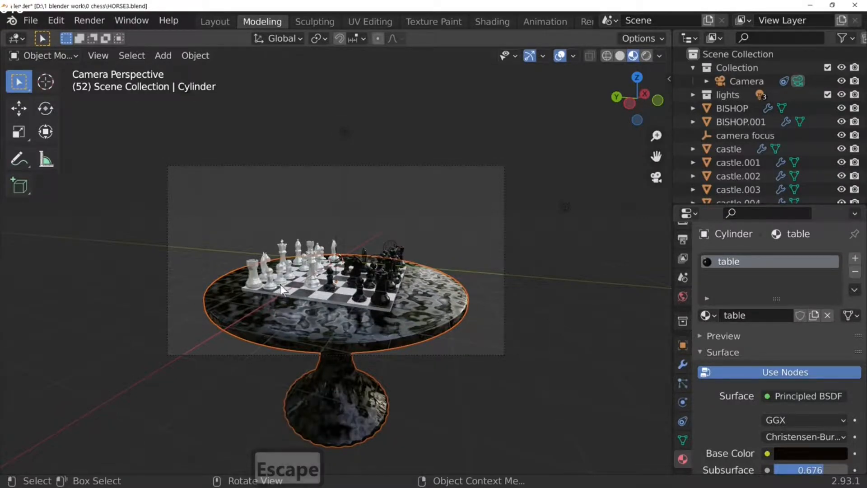
# Step: Switch the viewport to rendered shading and select the white queen on the chessboard
pyautogui.scroll(4, 464, 328)
pyautogui.moveTo(464, 328); pyautogui.dragTo(490, 341, button='middle')
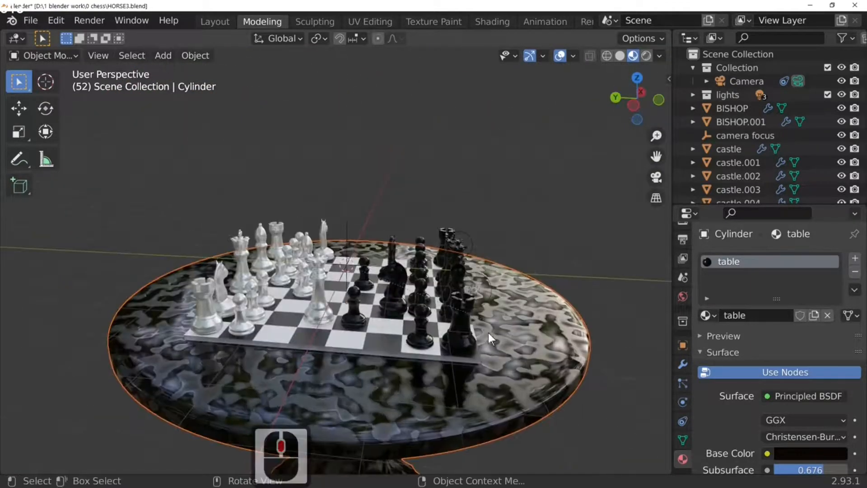
pyautogui.click(646, 56)
pyautogui.moveTo(478, 243)
pyautogui.mouseDown(button='middle')
pyautogui.moveTo(448, 250)
pyautogui.moveTo(459, 228)
pyautogui.moveTo(455, 245)
pyautogui.mouseUp(button='middle')
pyautogui.click(299, 277)
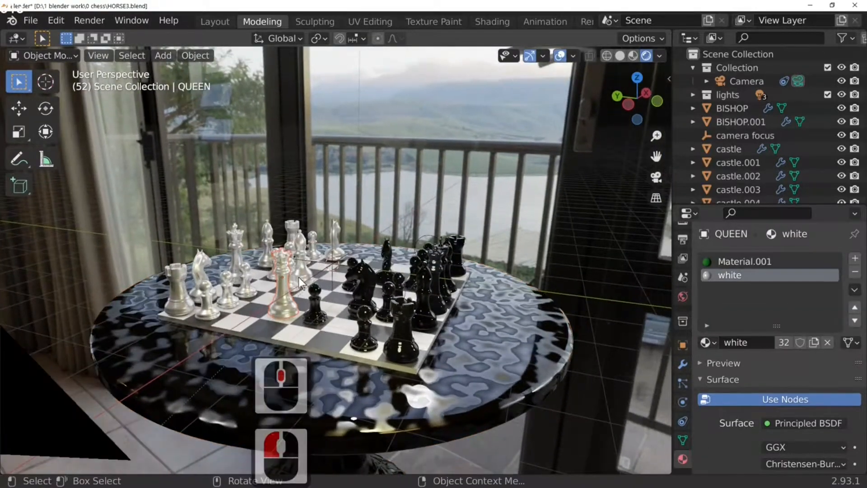
# Step: Lower the Metallic value of the queen's white material to about 0.497
pyautogui.scroll(6, 326, 266)
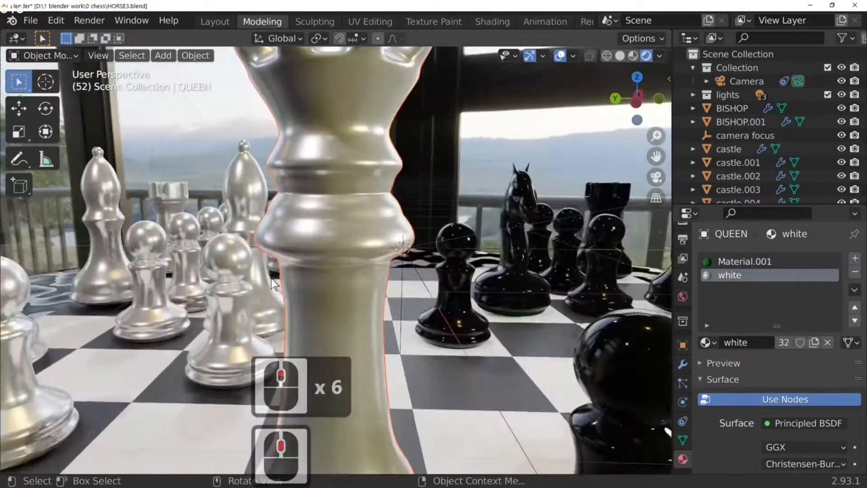
pyautogui.scroll(2, 271, 274)
pyautogui.moveTo(271, 275); pyautogui.dragTo(279, 280, button='middle')
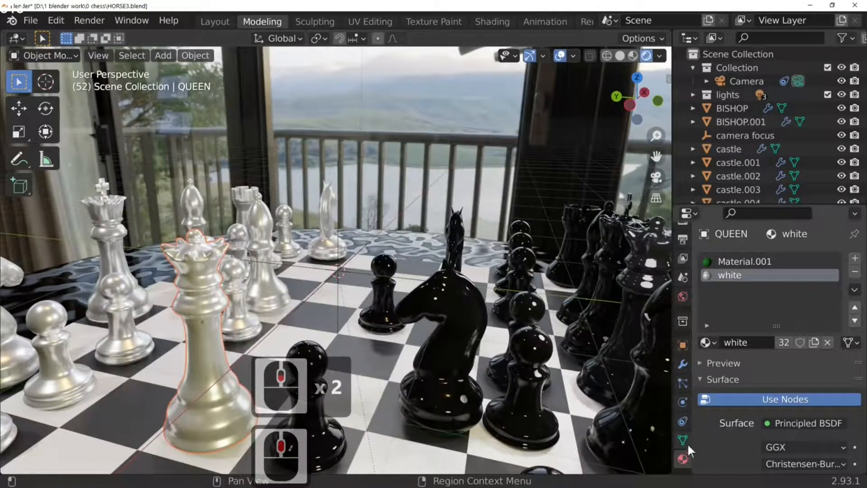
pyautogui.scroll(-3, 683, 431)
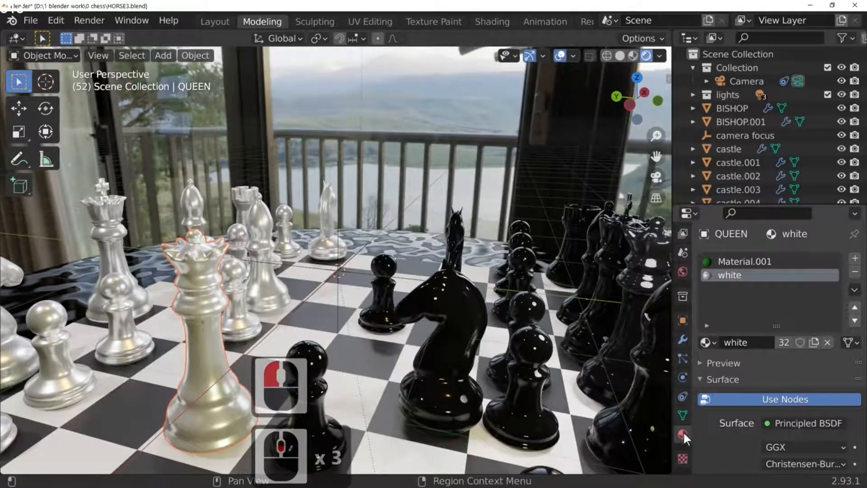
pyautogui.scroll(-13, 733, 375)
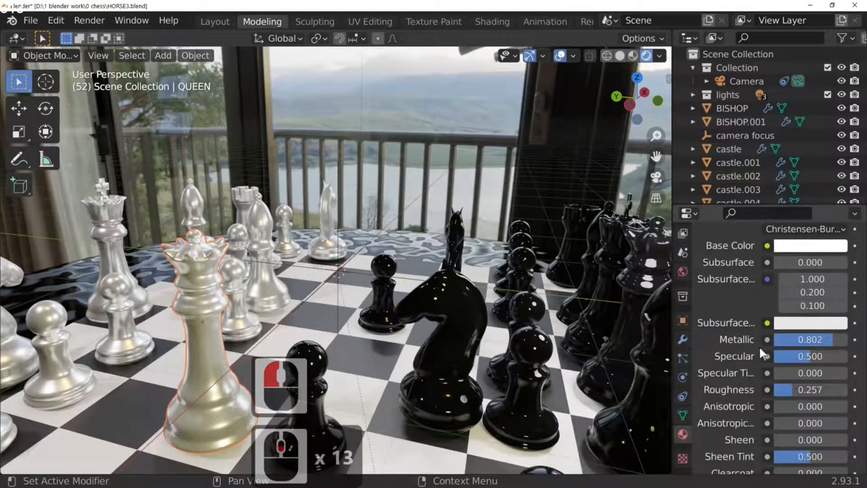
pyautogui.moveTo(799, 340); pyautogui.dragTo(773, 340)
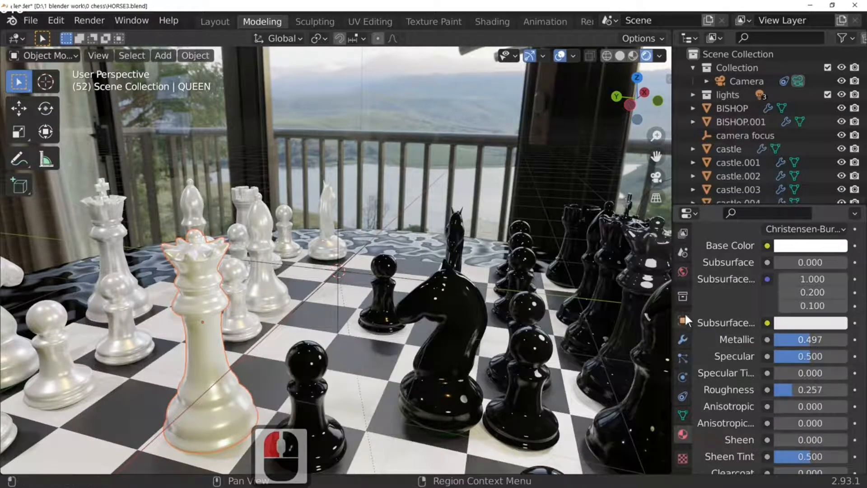
# Step: Set the strength of the world's cayley_interior environment background to 0.1
pyautogui.click(683, 271)
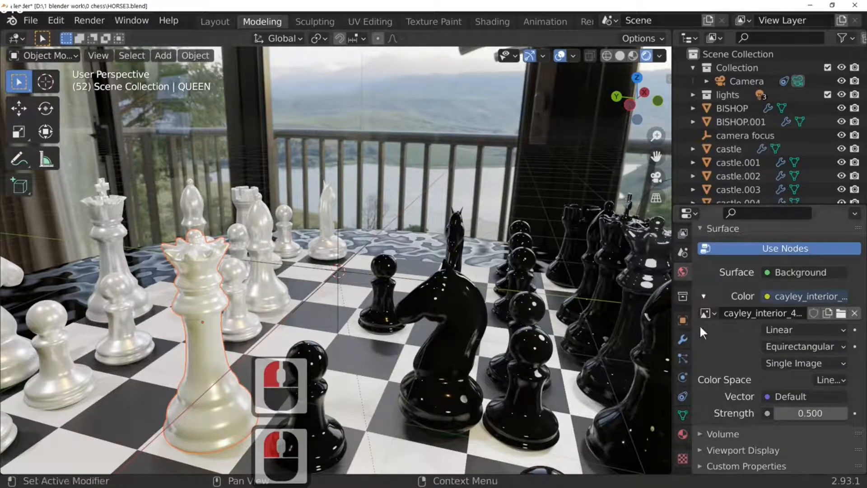
pyautogui.scroll(3, 763, 334)
pyautogui.scroll(-7, 764, 333)
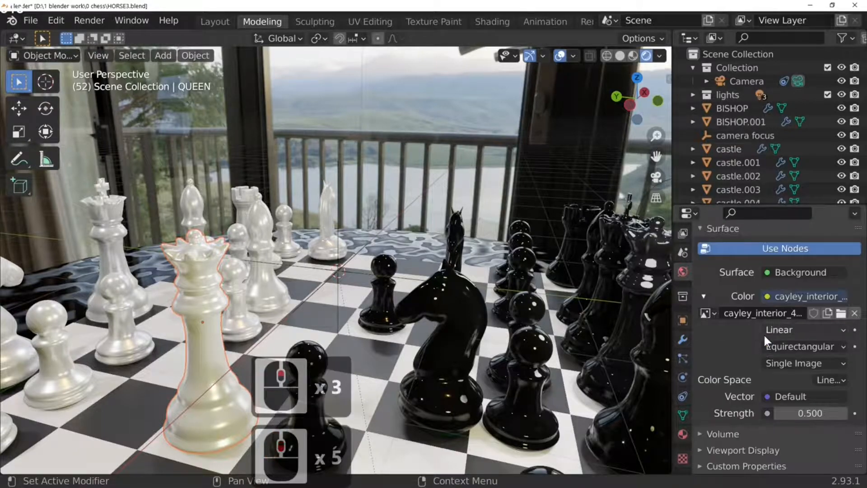
pyautogui.click(810, 412)
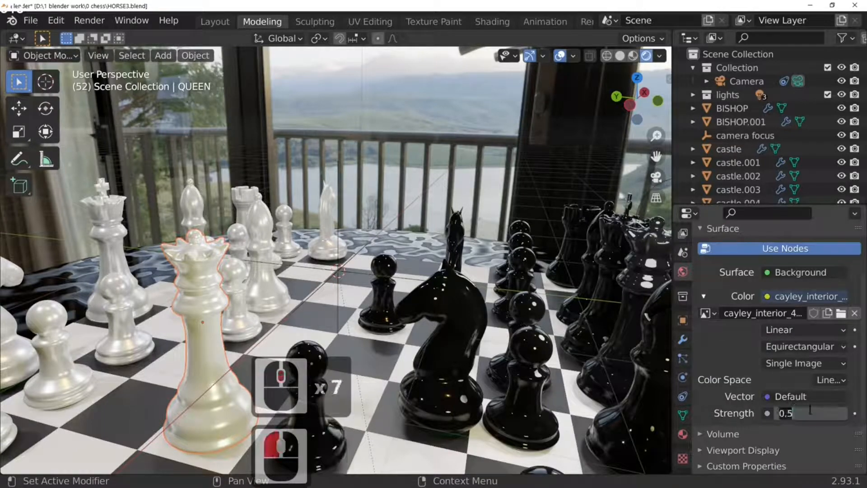
pyautogui.write('.1')
pyautogui.press('Return')
# Step: Render the current frame and examine the chess pieces and table up close under the dimmer lighting
pyautogui.scroll(-3, 419, 333)
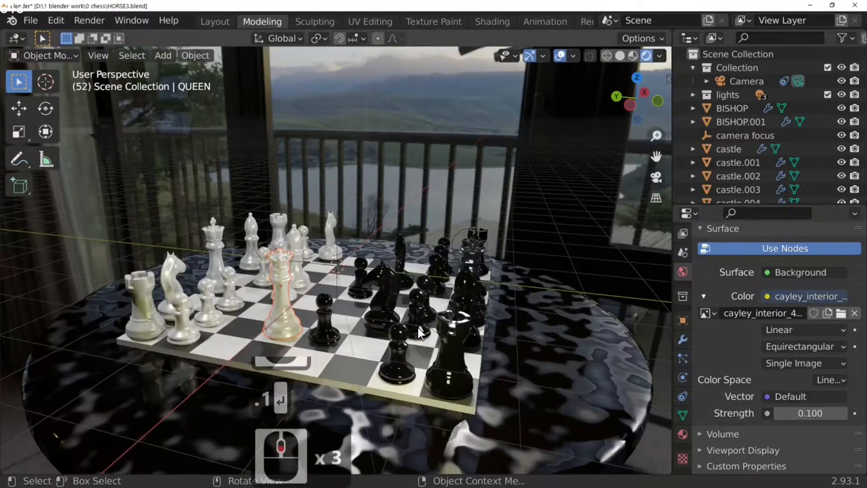
pyautogui.press('F12')
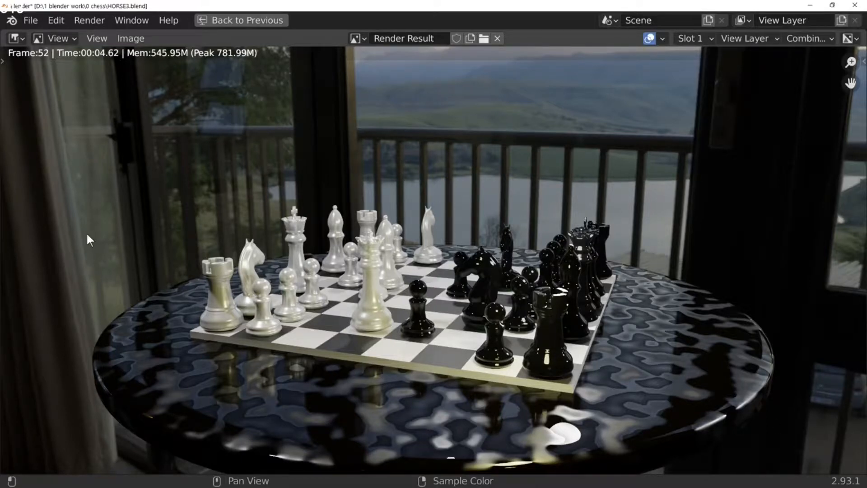
pyautogui.moveTo(321, 266); pyautogui.dragTo(293, 268, button='middle')
pyautogui.scroll(3, 388, 267)
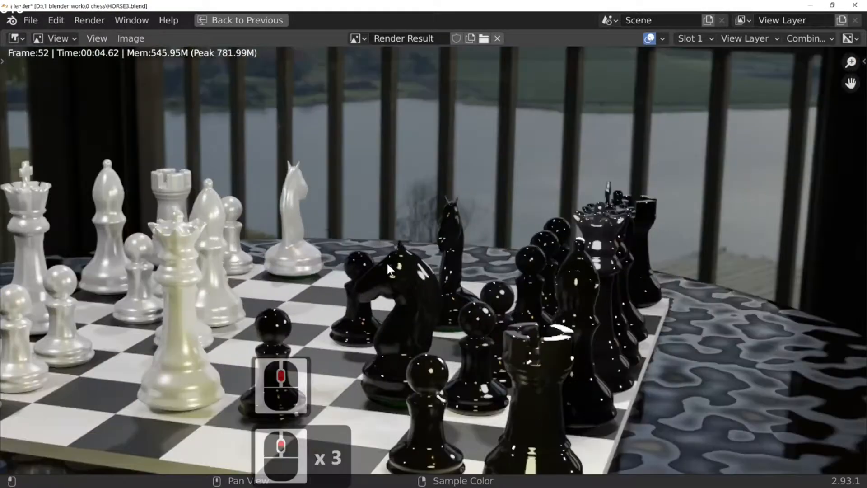
pyautogui.scroll(-3, 387, 267)
pyautogui.scroll(-3, 387, 262)
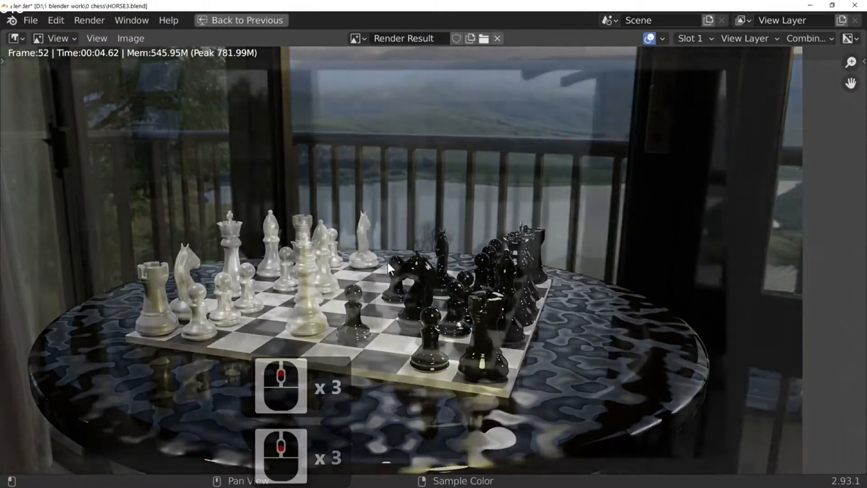